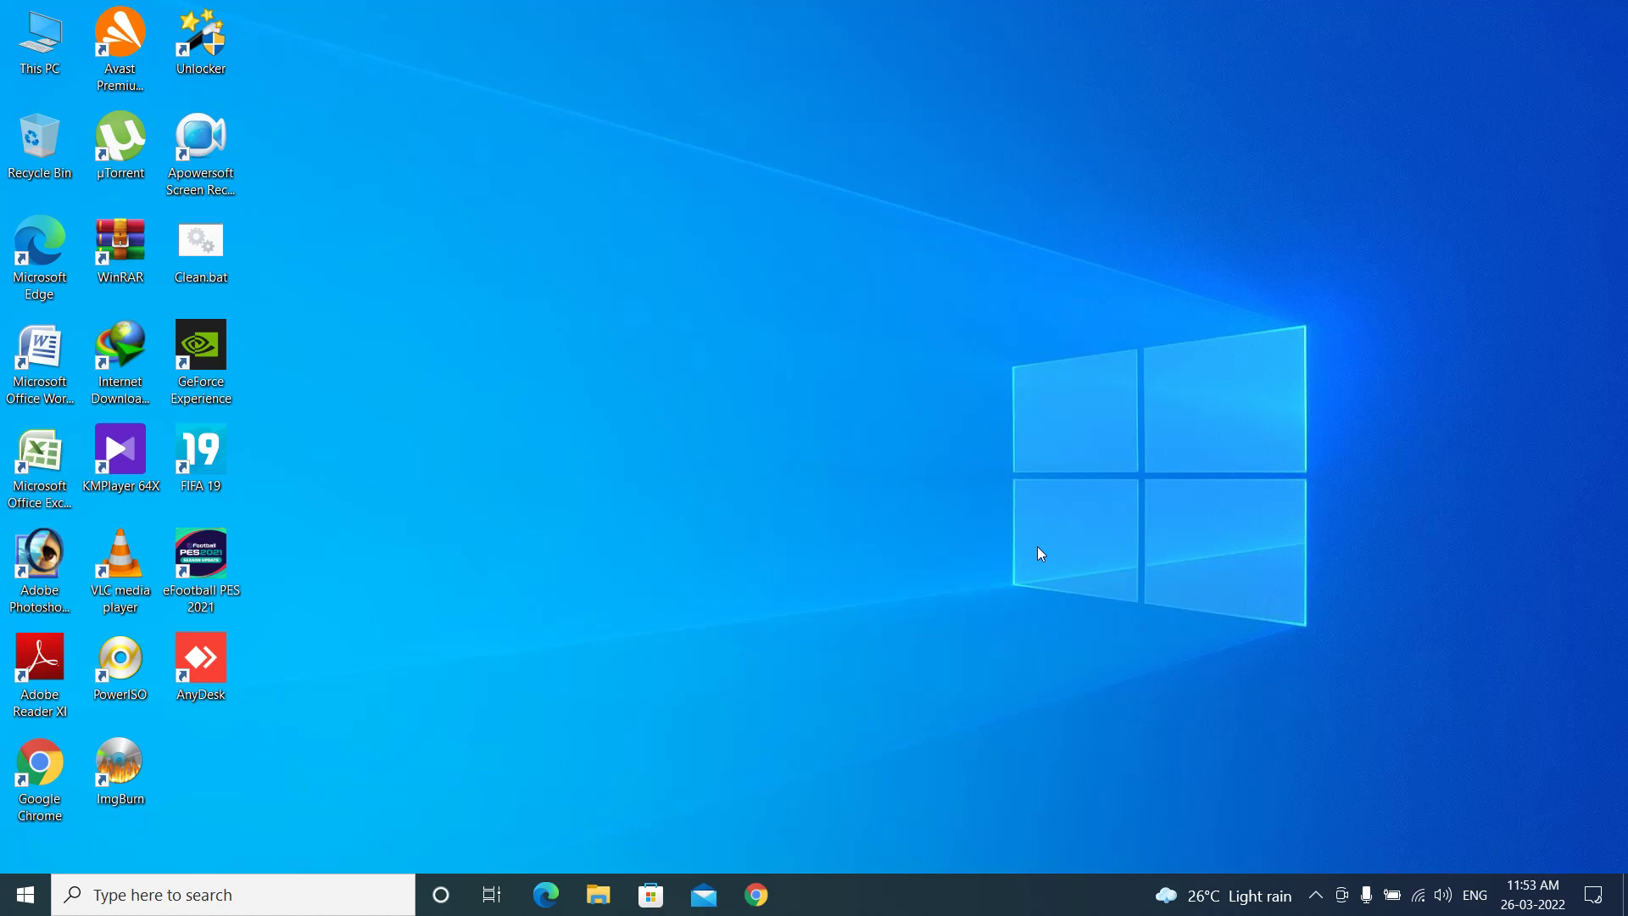
Find the On-Screen Keyboard by searching Windows for "scree", view its key layout and close it
{"action": "left_click", "coordinate": [61, 881]}
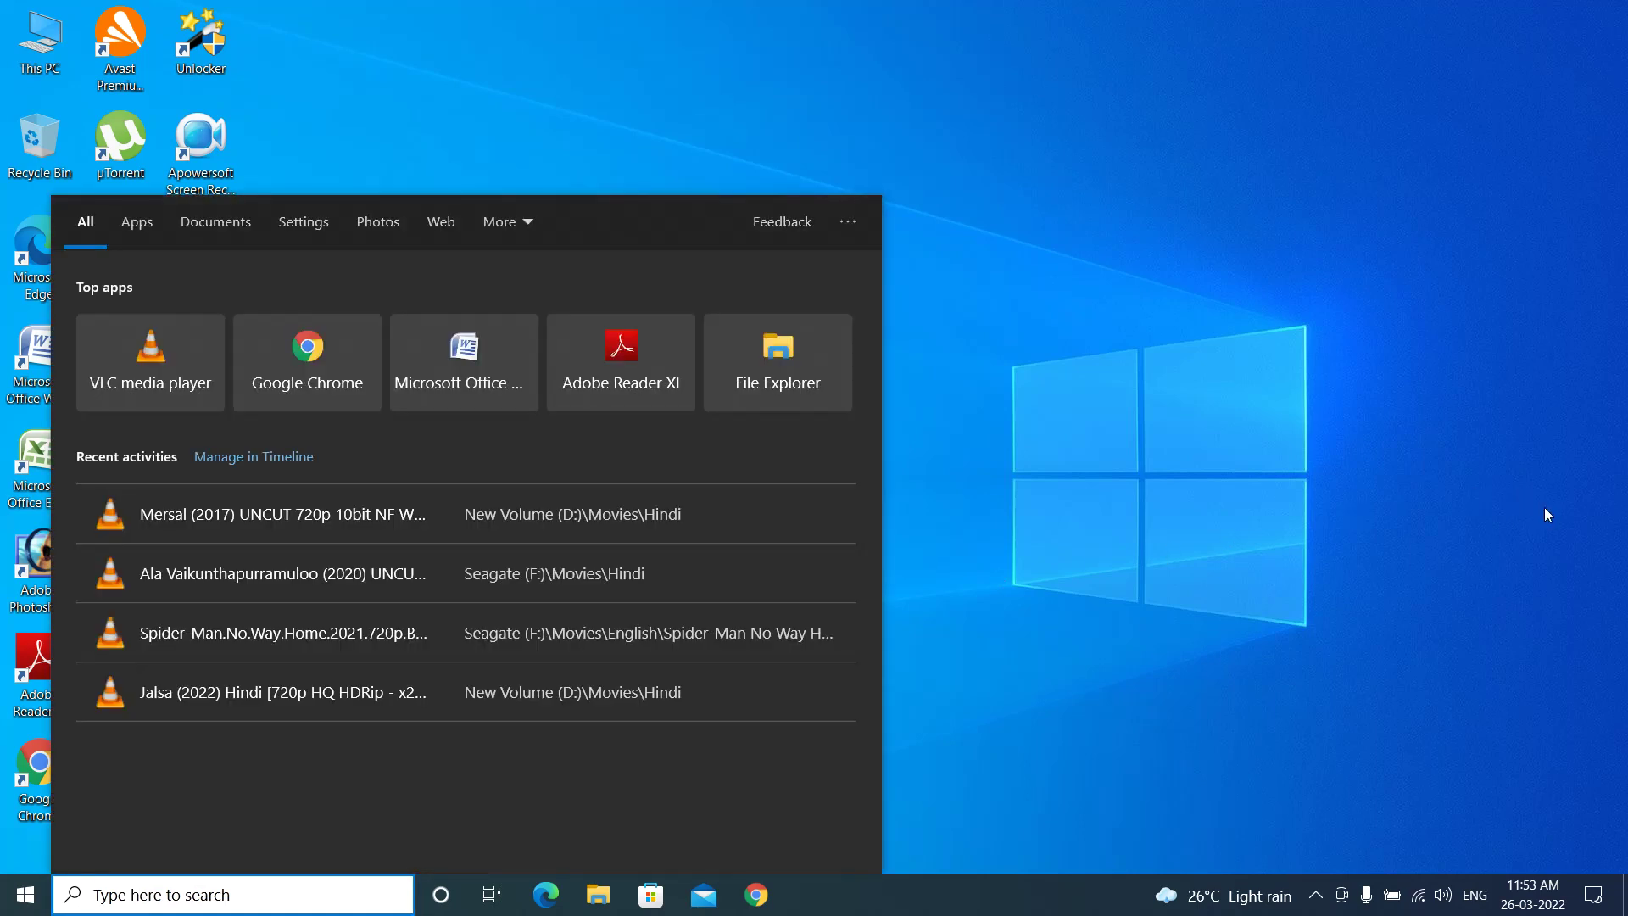
{"action": "type", "text": "scree"}
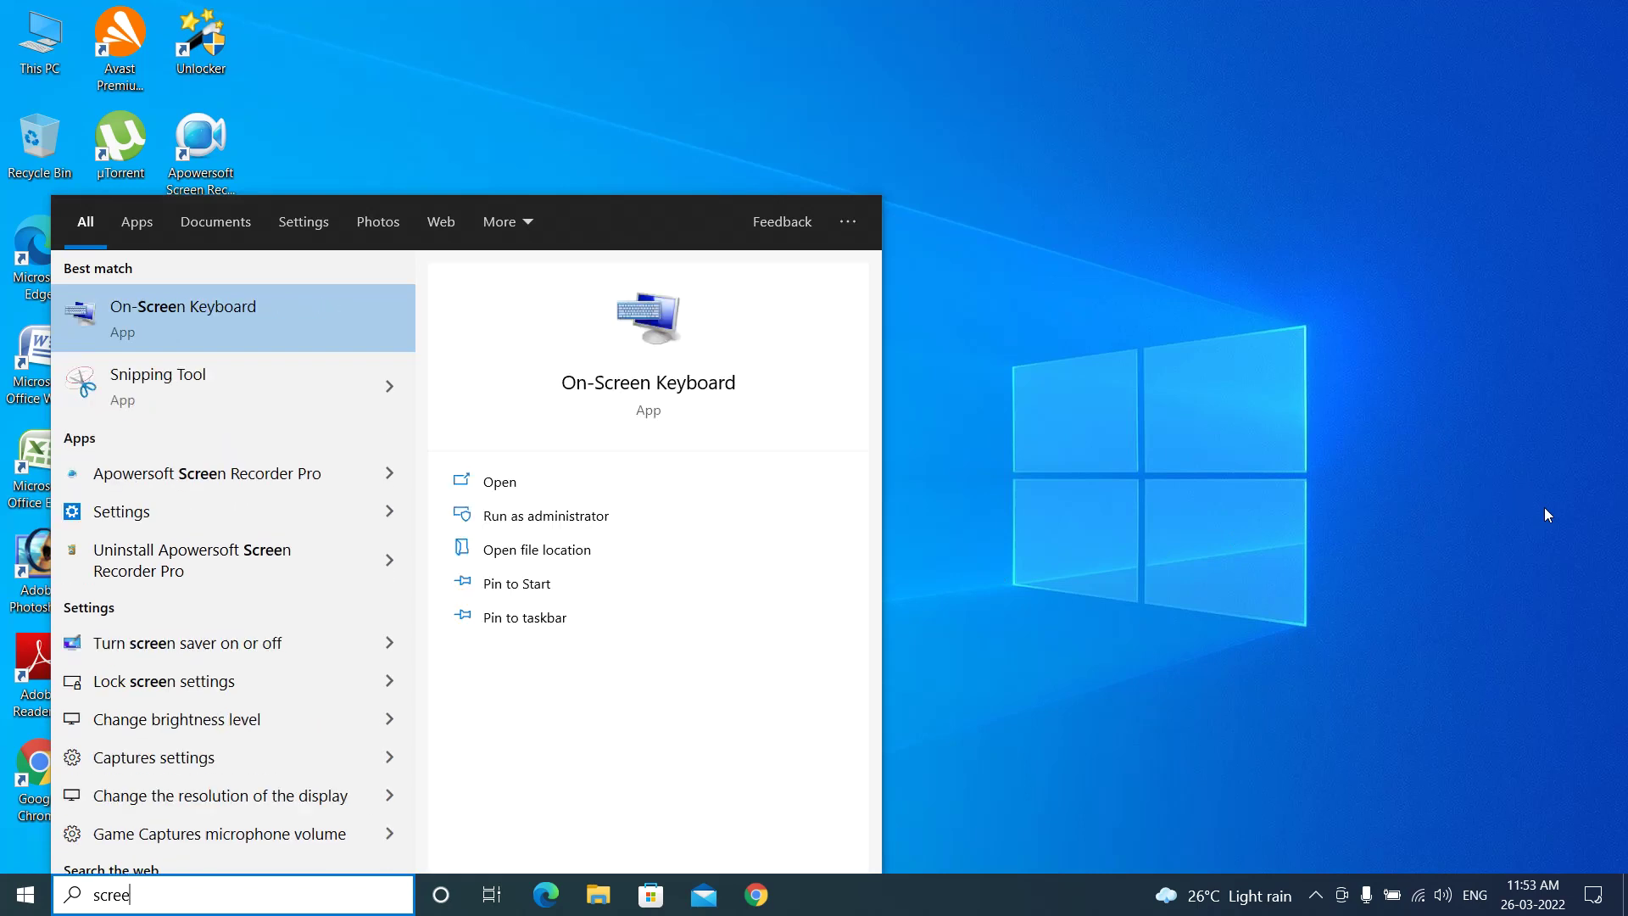
{"action": "key", "text": "Return"}
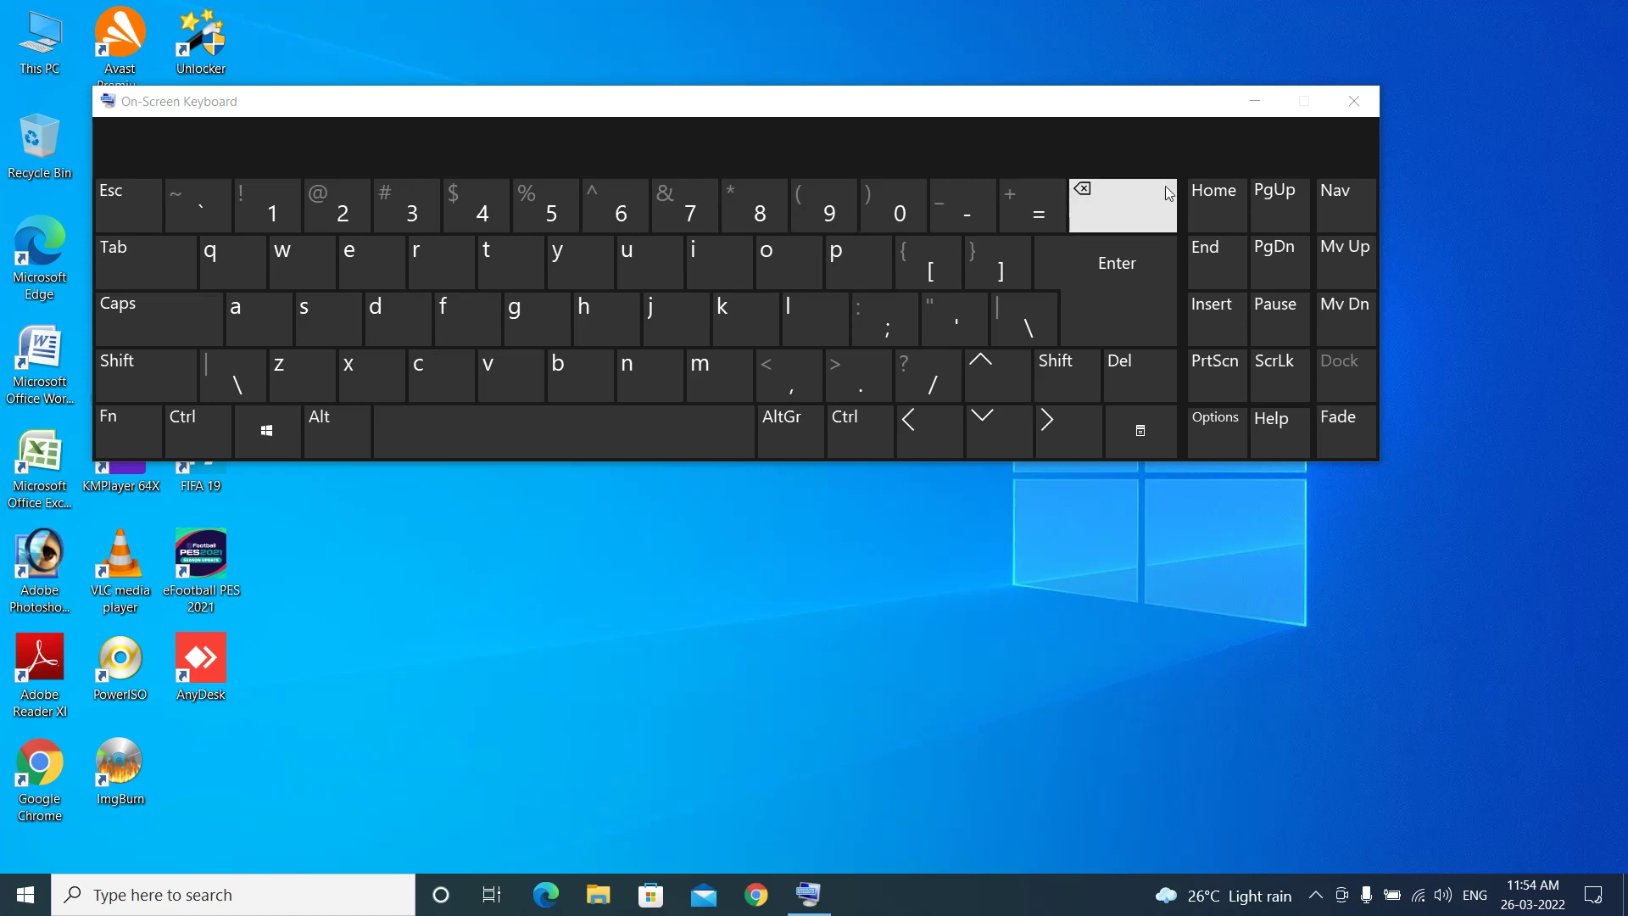
{"action": "left_click", "coordinate": [1350, 111]}
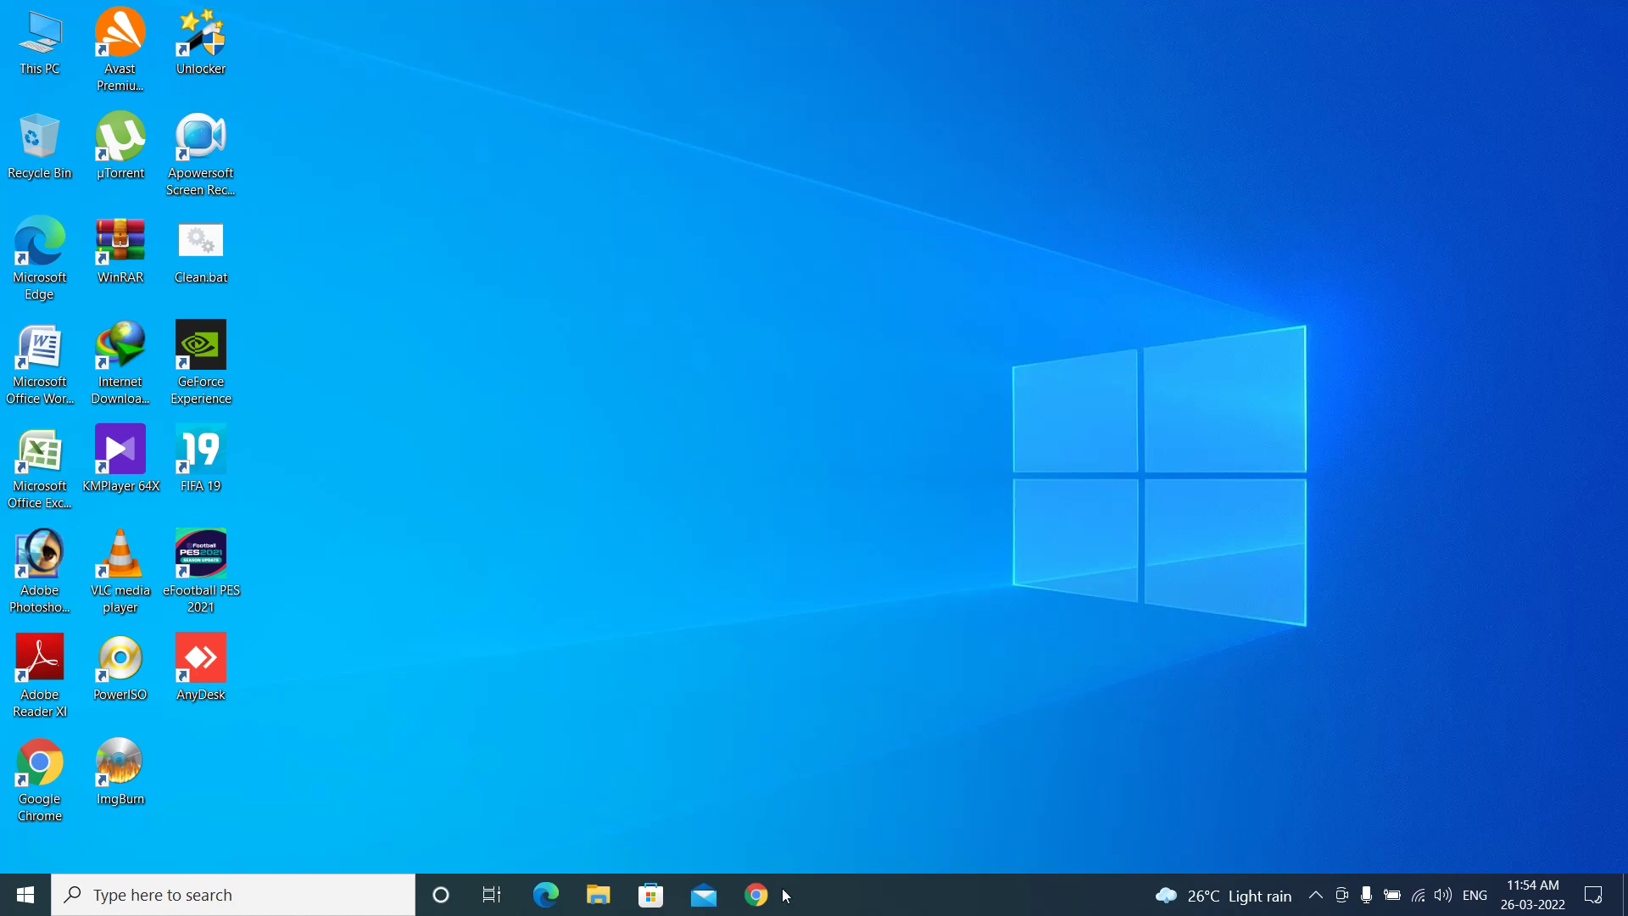
In Google Chrome, search Google for "powertoys" and open the Microsoft PowerToys documentation page
{"action": "left_click", "coordinate": [765, 906]}
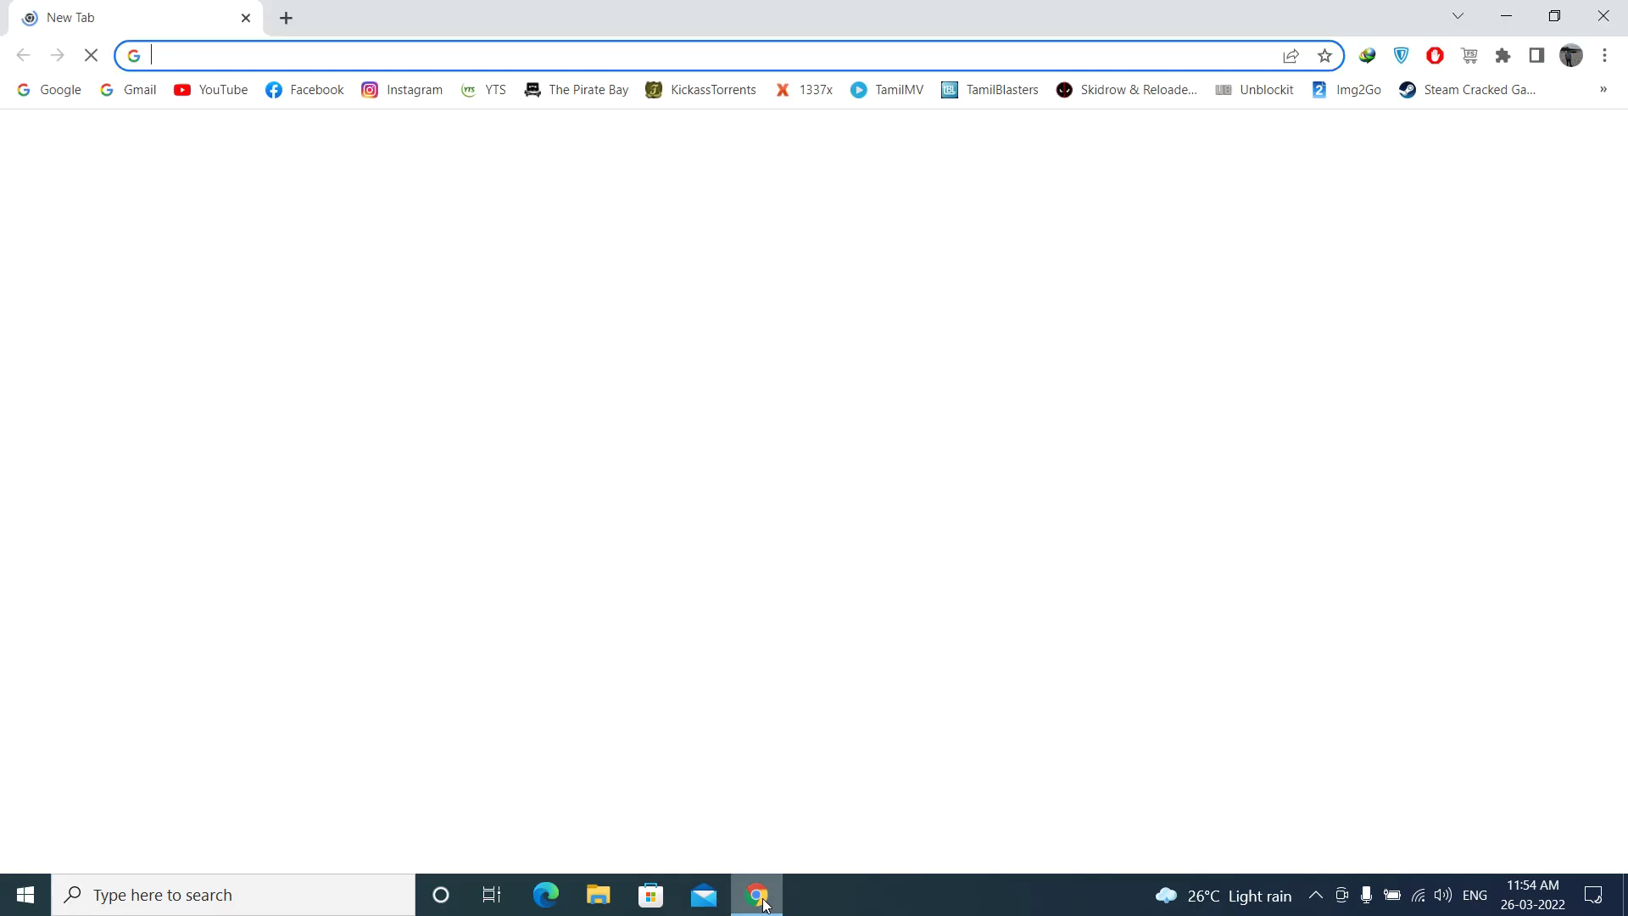
{"action": "type", "text": "po"}
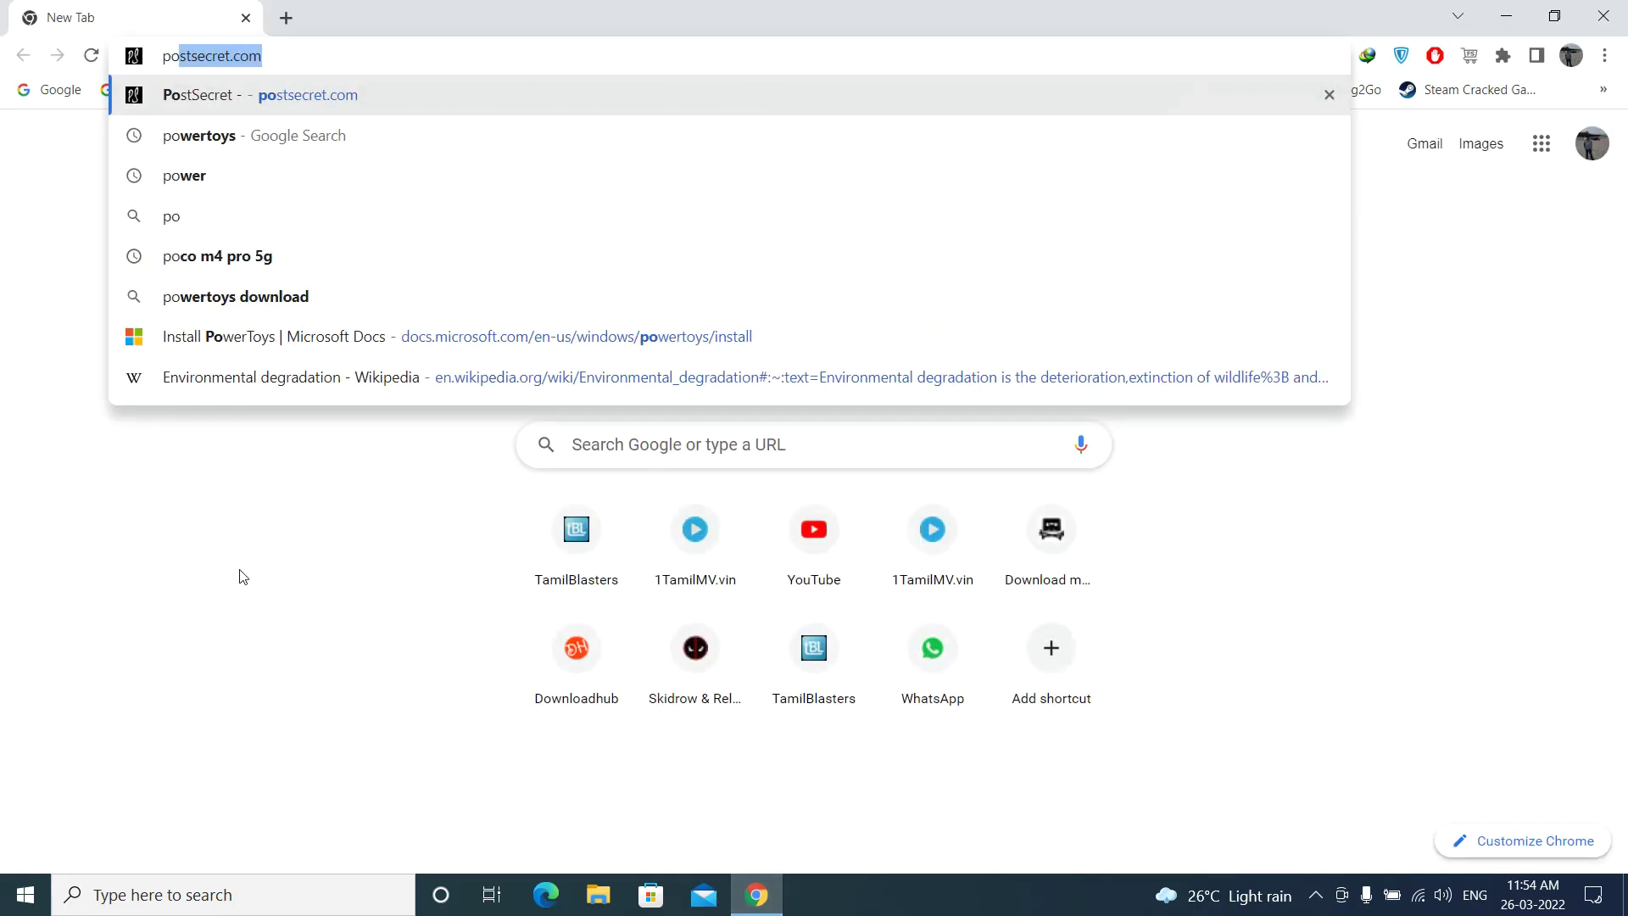
{"action": "type", "text": "w"}
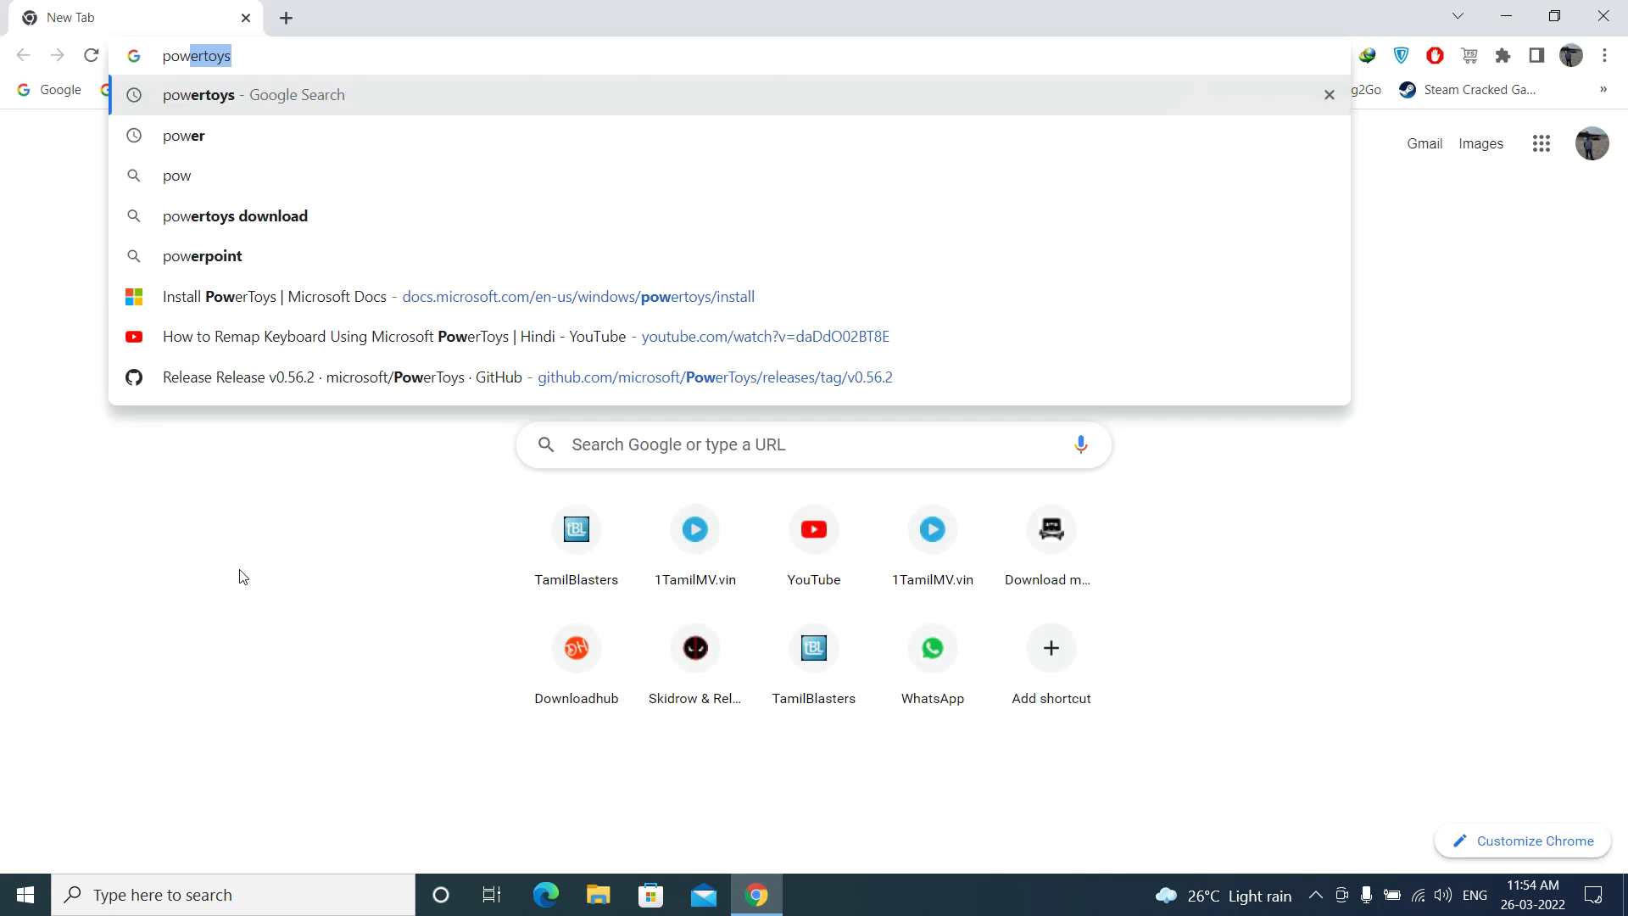
{"action": "key", "text": "Return"}
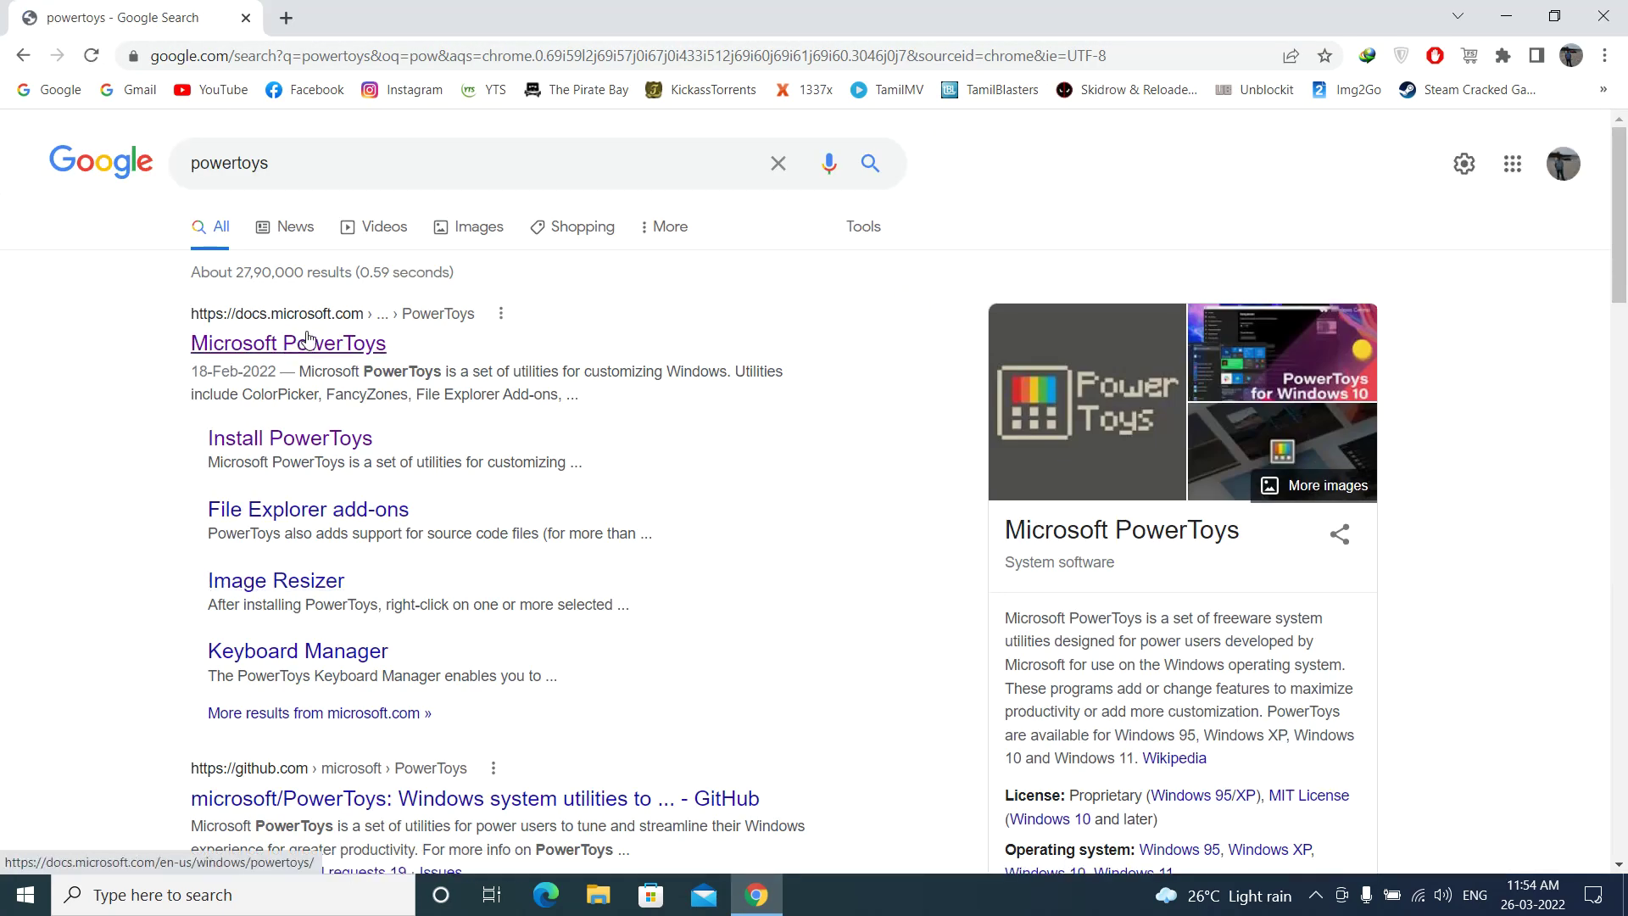
{"action": "left_click", "coordinate": [307, 341]}
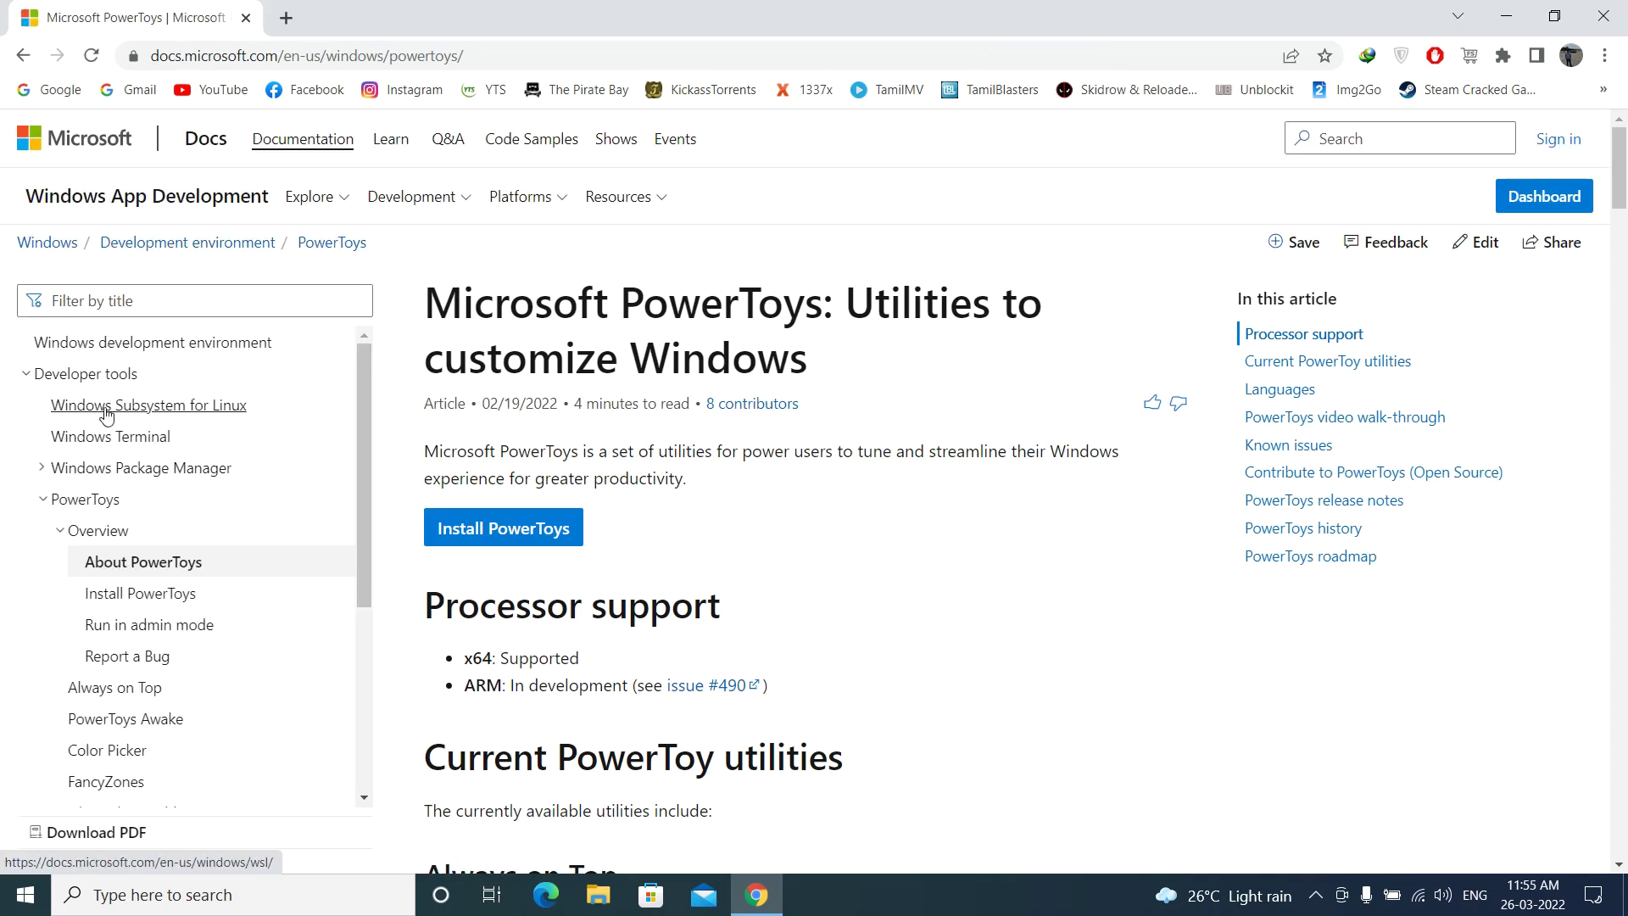
Download PowerToysSetup-0.56.2-x64.exe from the GitHub release page reached through the Install PowerToys article, and minimize the browser
{"action": "left_click", "coordinate": [172, 601]}
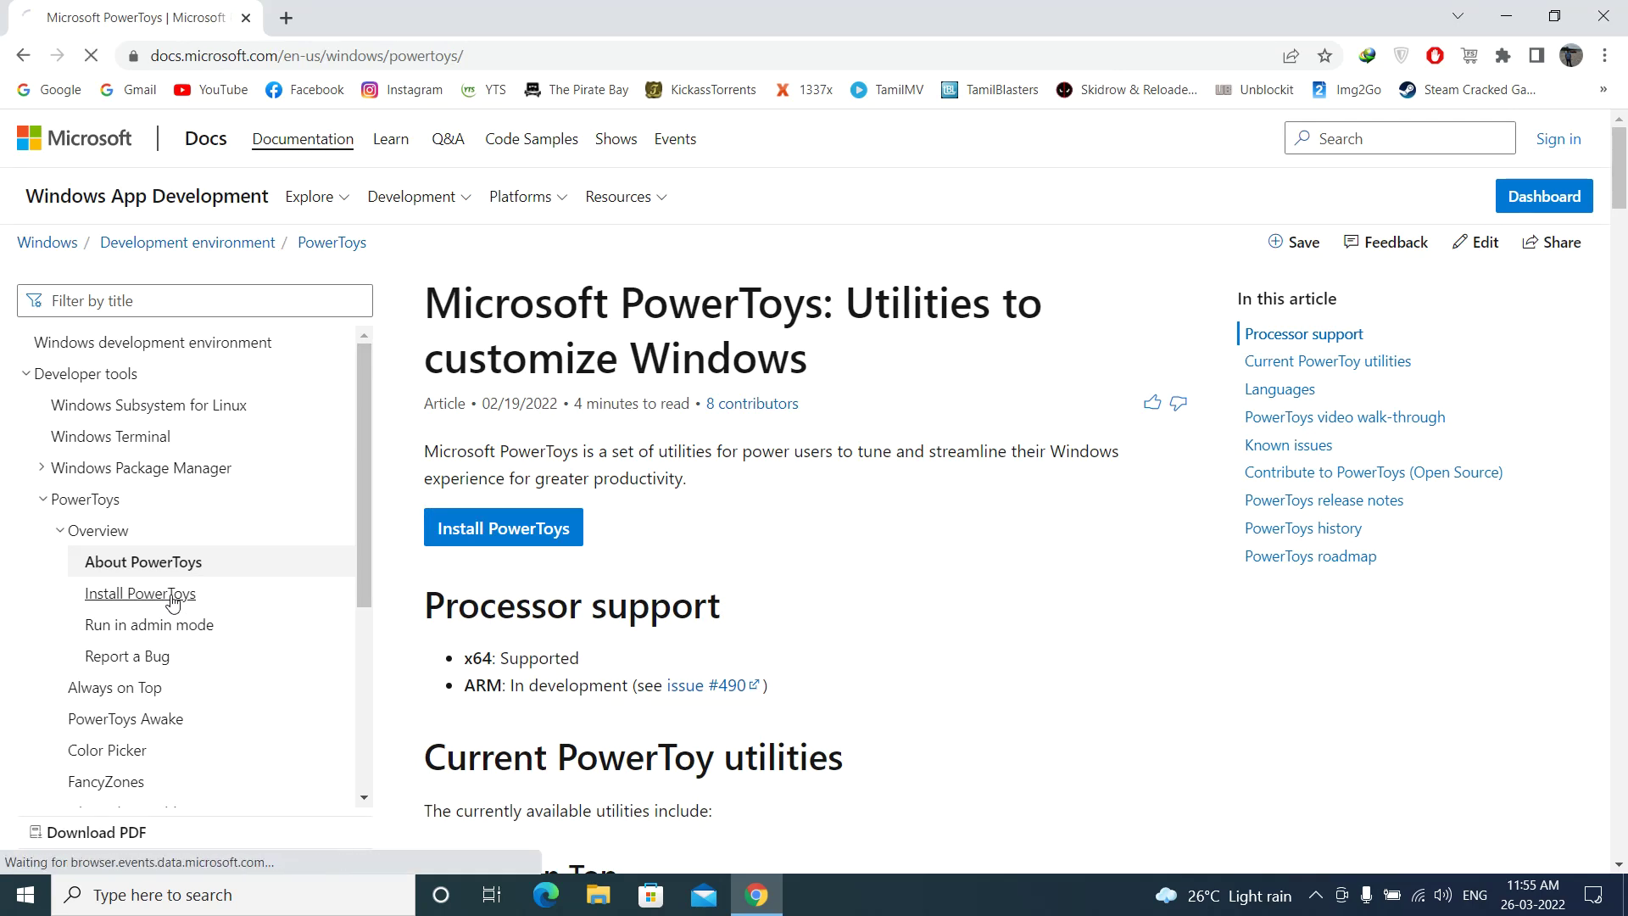
{"action": "left_click", "coordinate": [526, 602]}
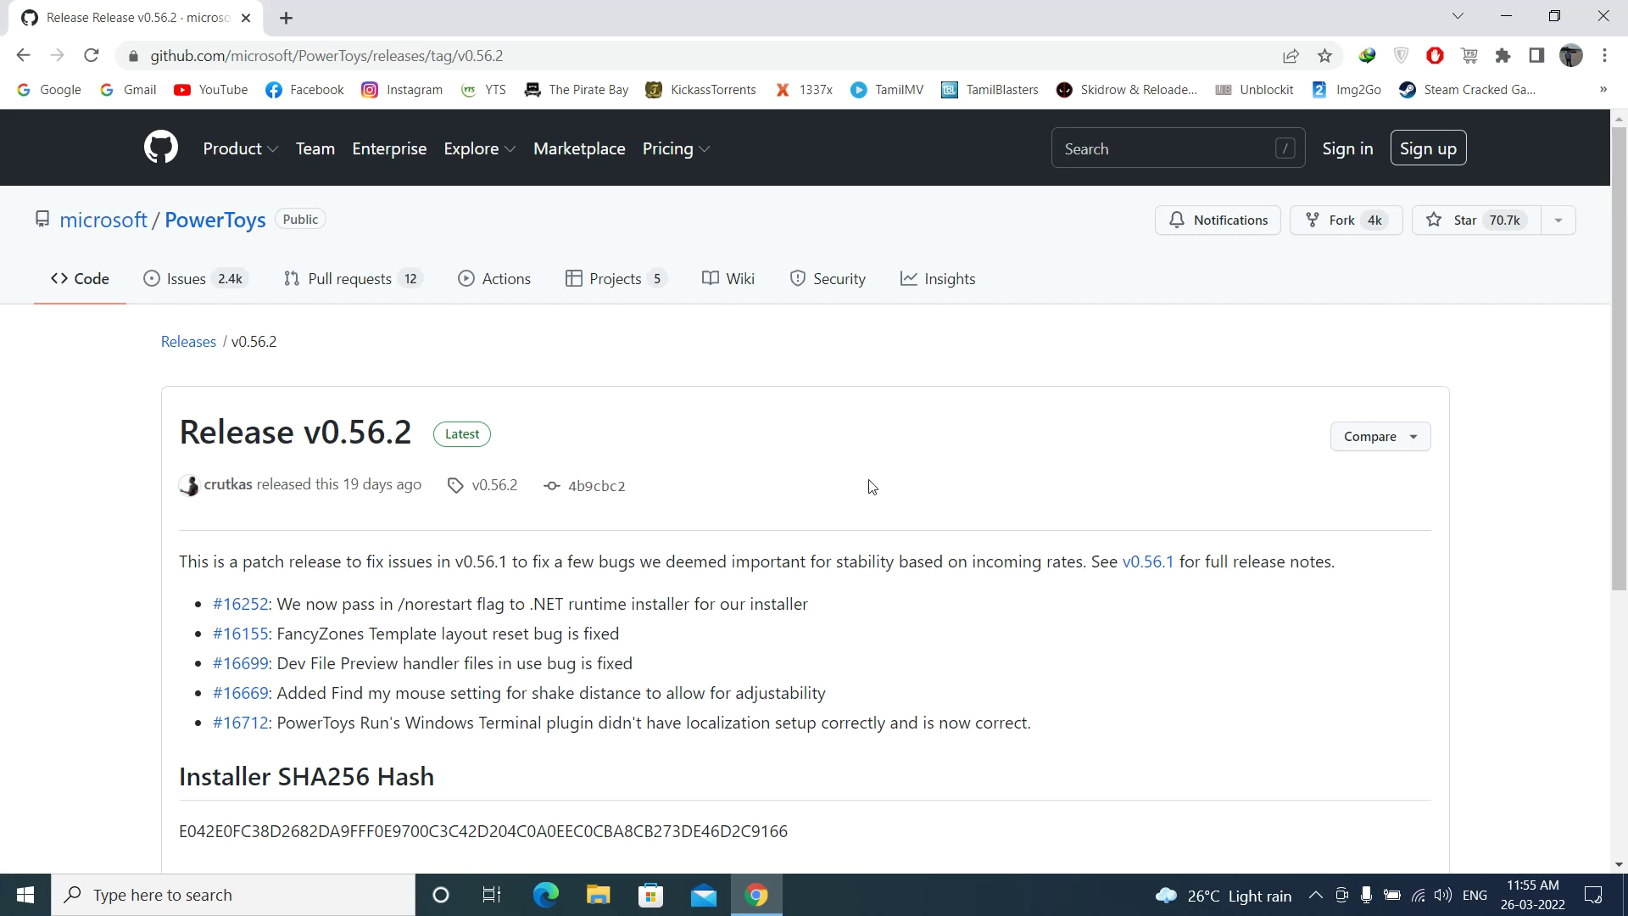
{"action": "scroll", "coordinate": [984, 317], "scroll_direction": "down", "scroll_amount": 3}
{"action": "scroll", "coordinate": [984, 316], "scroll_direction": "down", "scroll_amount": 5}
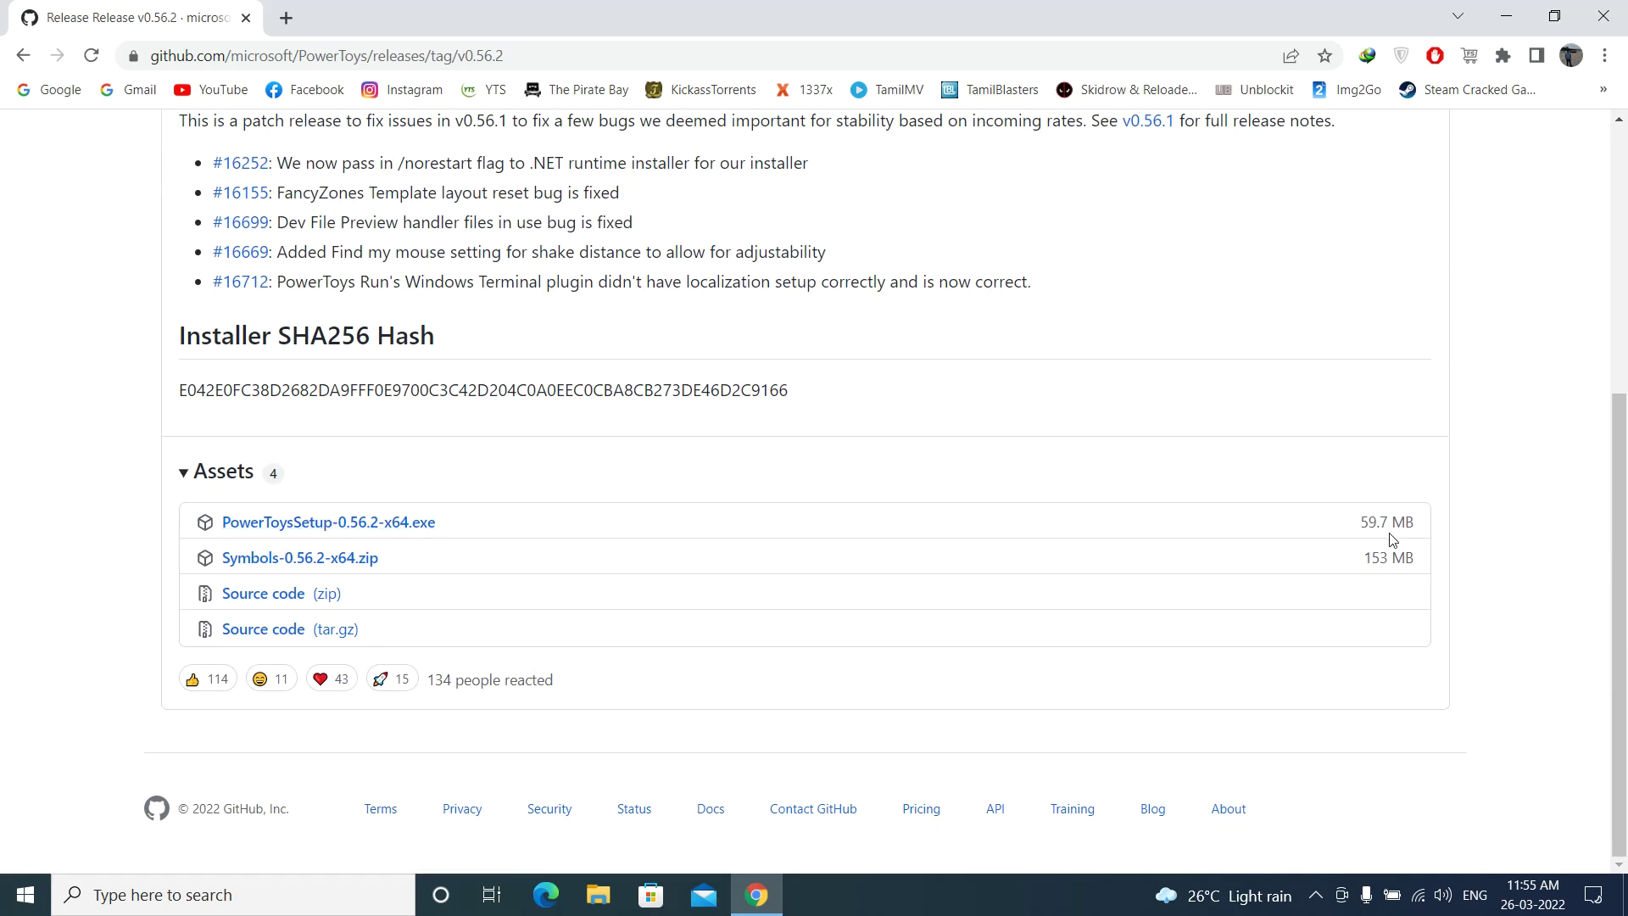
{"action": "left_click", "coordinate": [403, 523]}
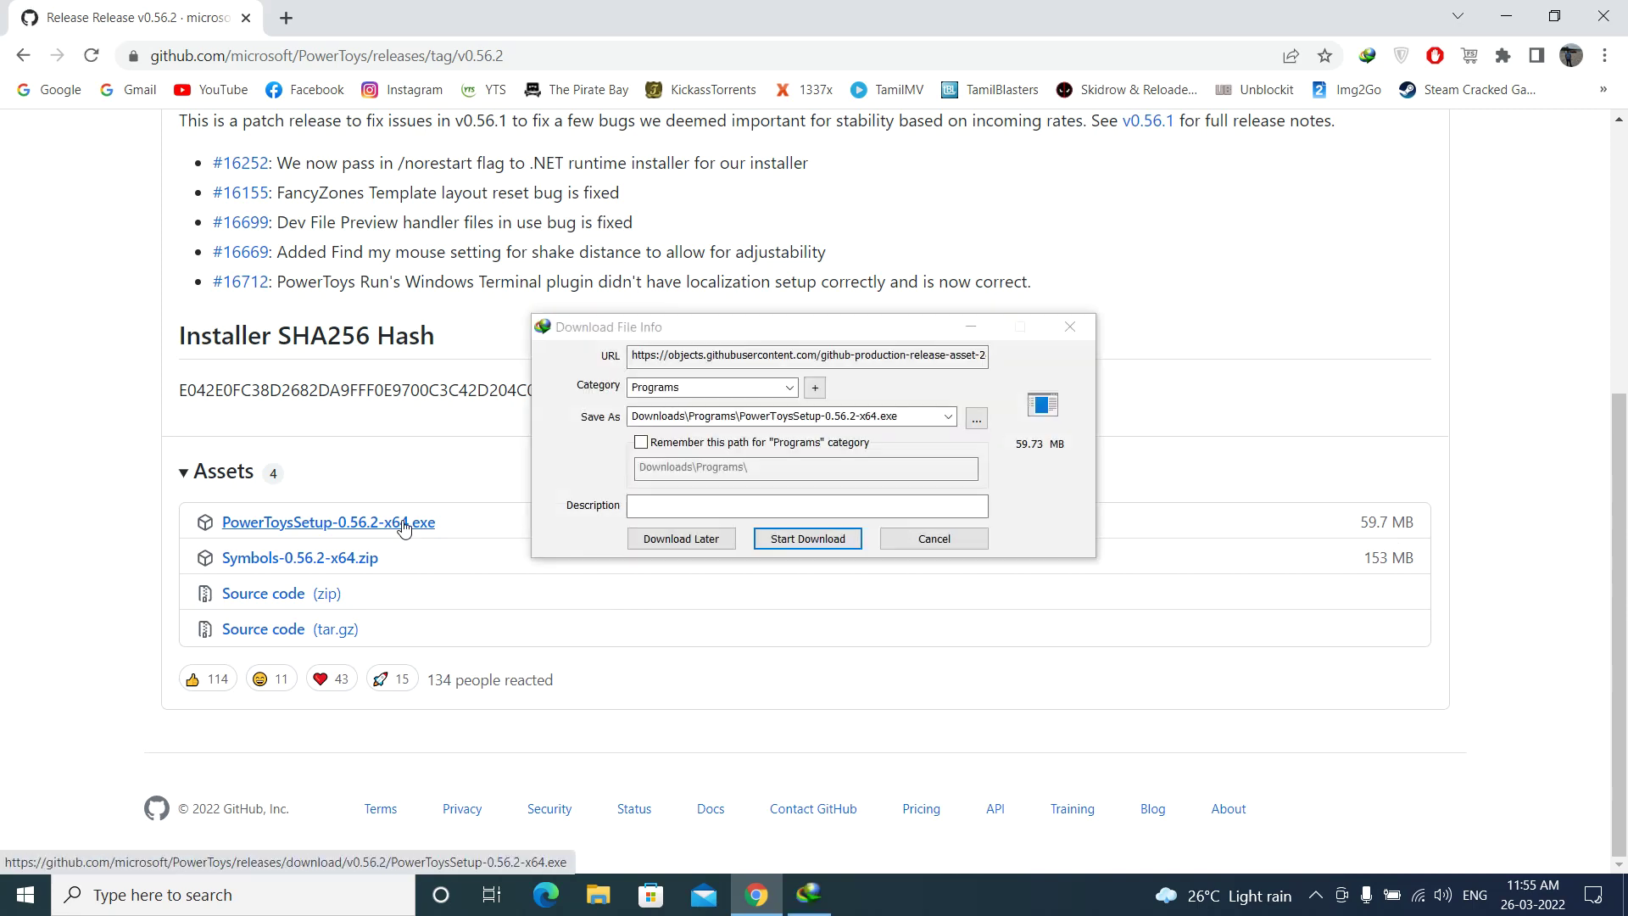
{"action": "left_click", "coordinate": [823, 543]}
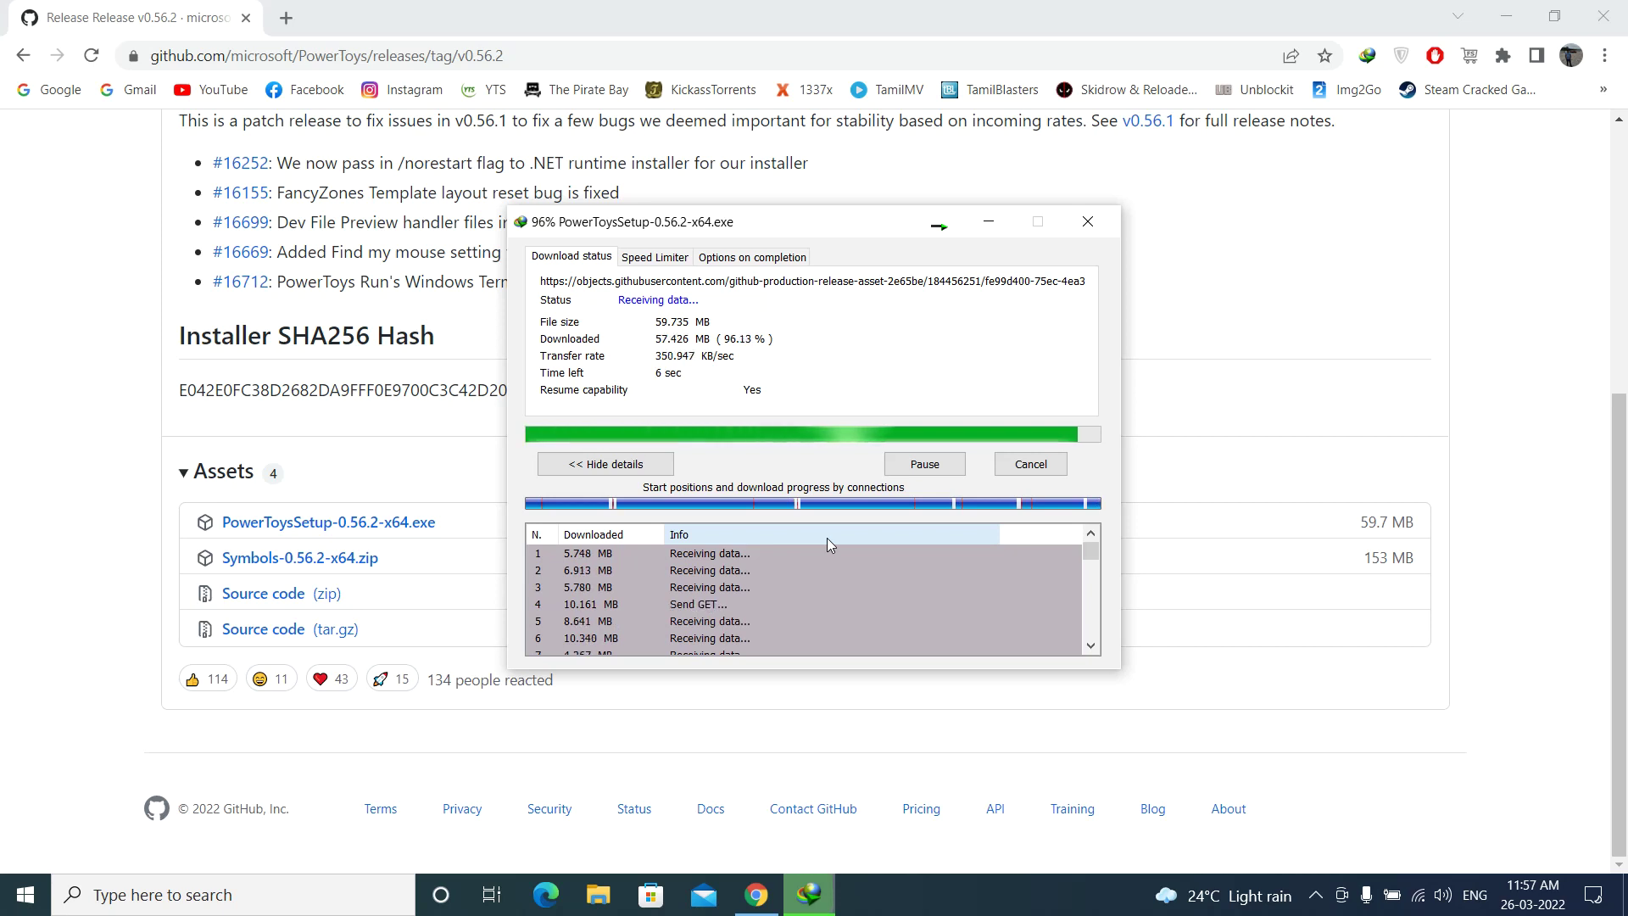
{"action": "left_click", "coordinate": [1506, 17]}
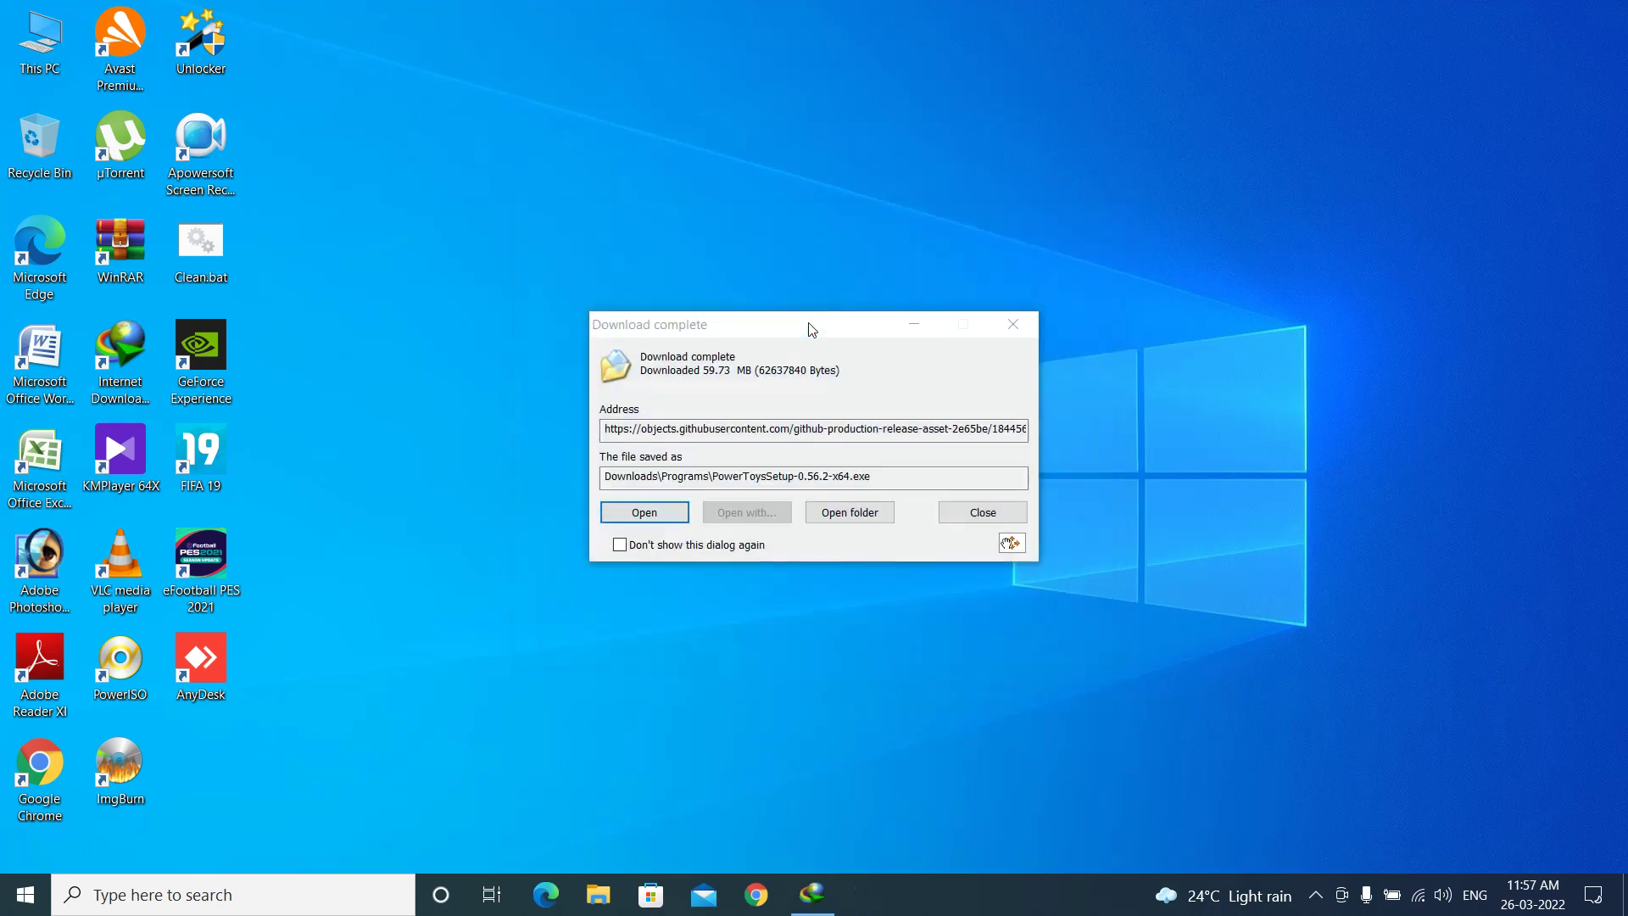
Place the downloaded PowerToys installer in the Softwares folder on New Volume (D:)
{"action": "left_click", "coordinate": [861, 511]}
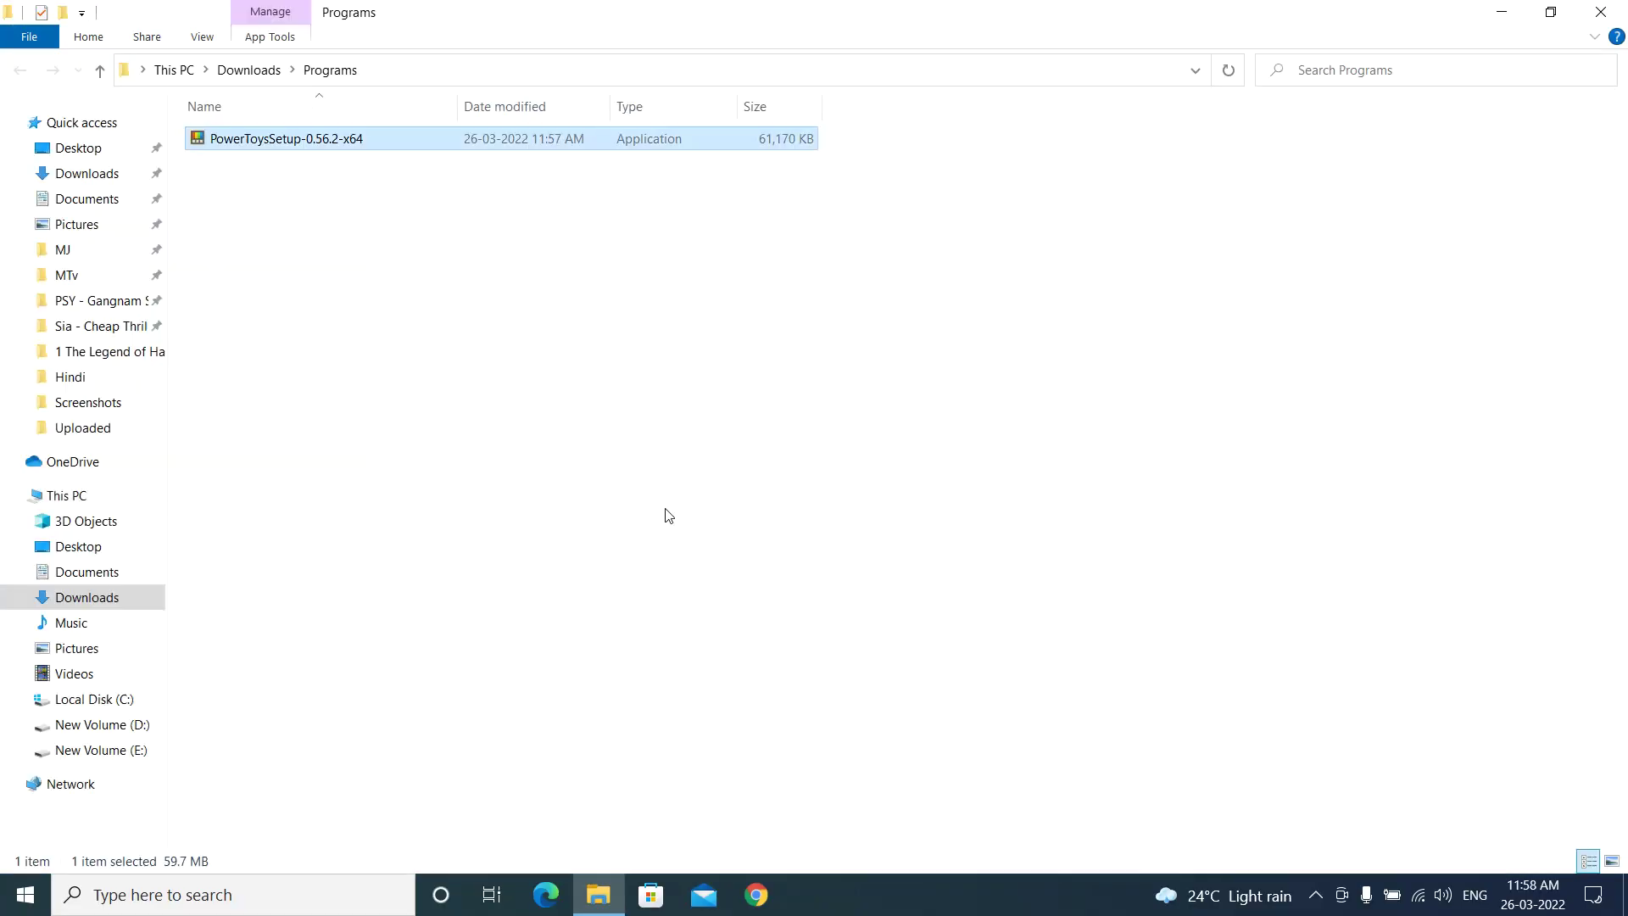
{"action": "left_click", "coordinate": [132, 725]}
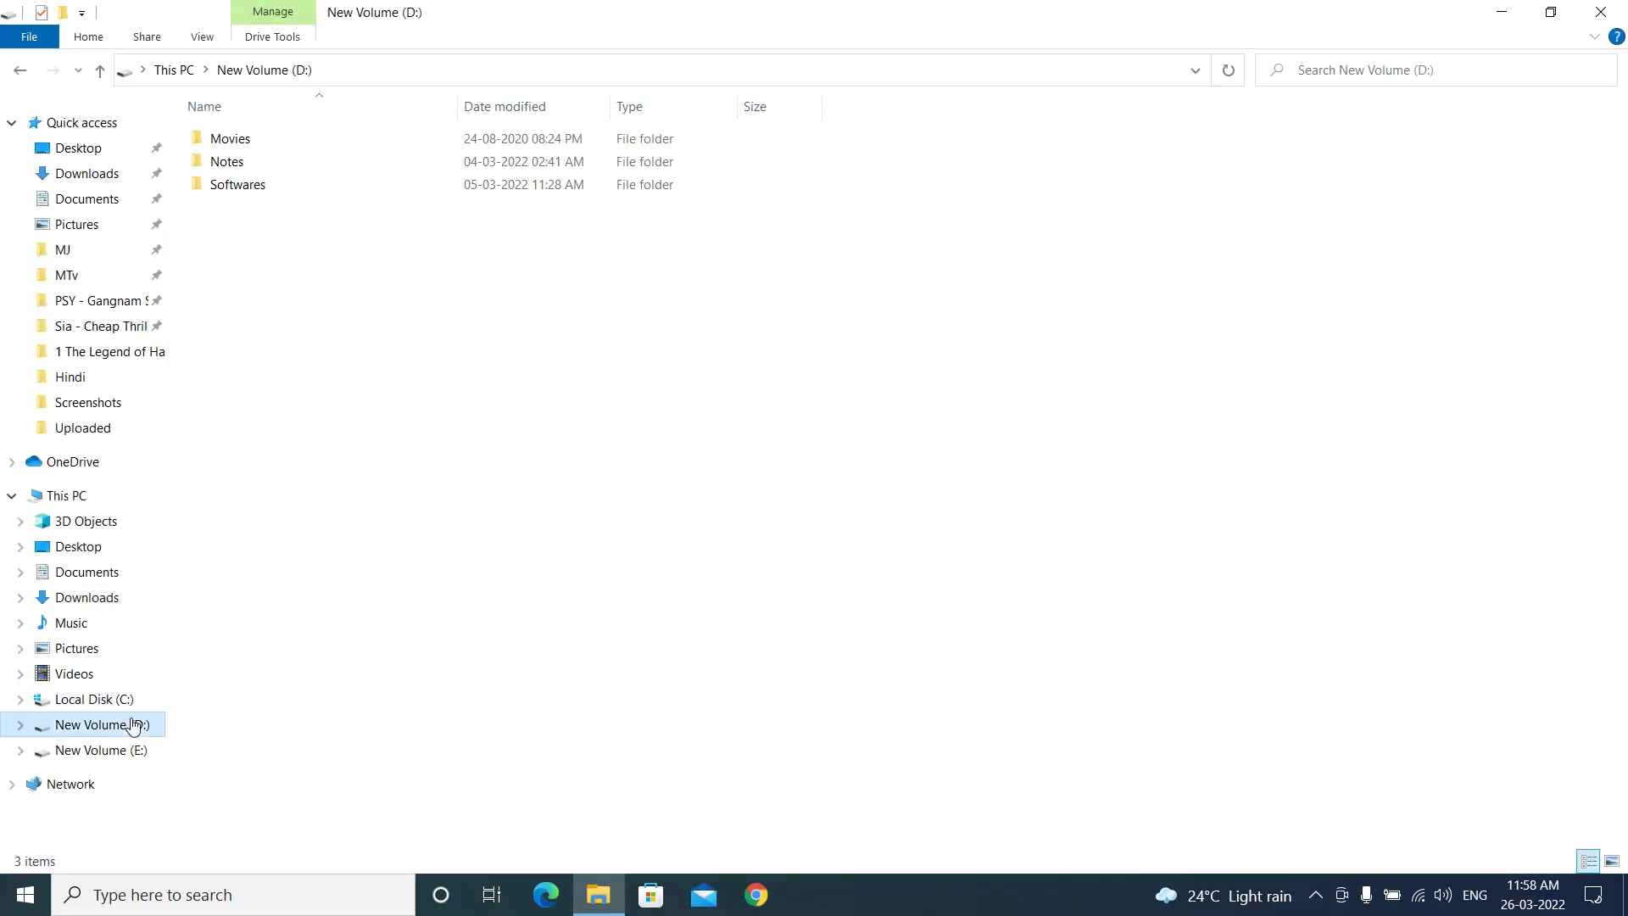
{"action": "double_click", "coordinate": [313, 185]}
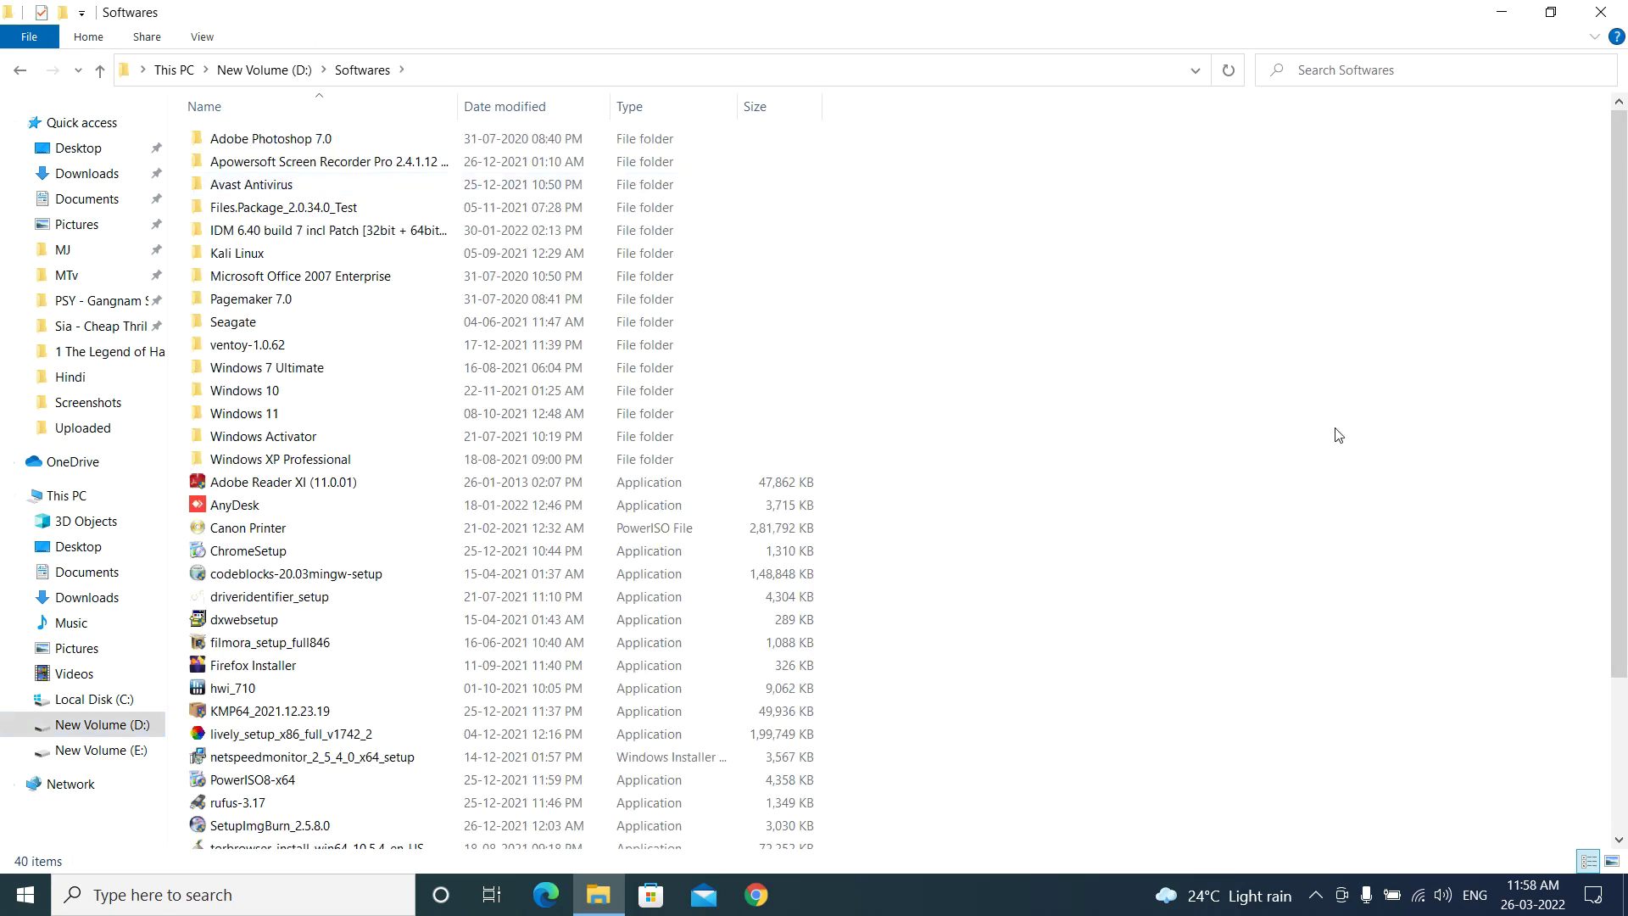
{"action": "key", "text": "ctrl+v"}
Run the PowerToys installer through to completion, open the Welcome to PowerToys window, and close the setup dialog
{"action": "key", "text": "Return"}
{"action": "left_click", "coordinate": [914, 541]}
{"action": "left_click", "coordinate": [924, 563]}
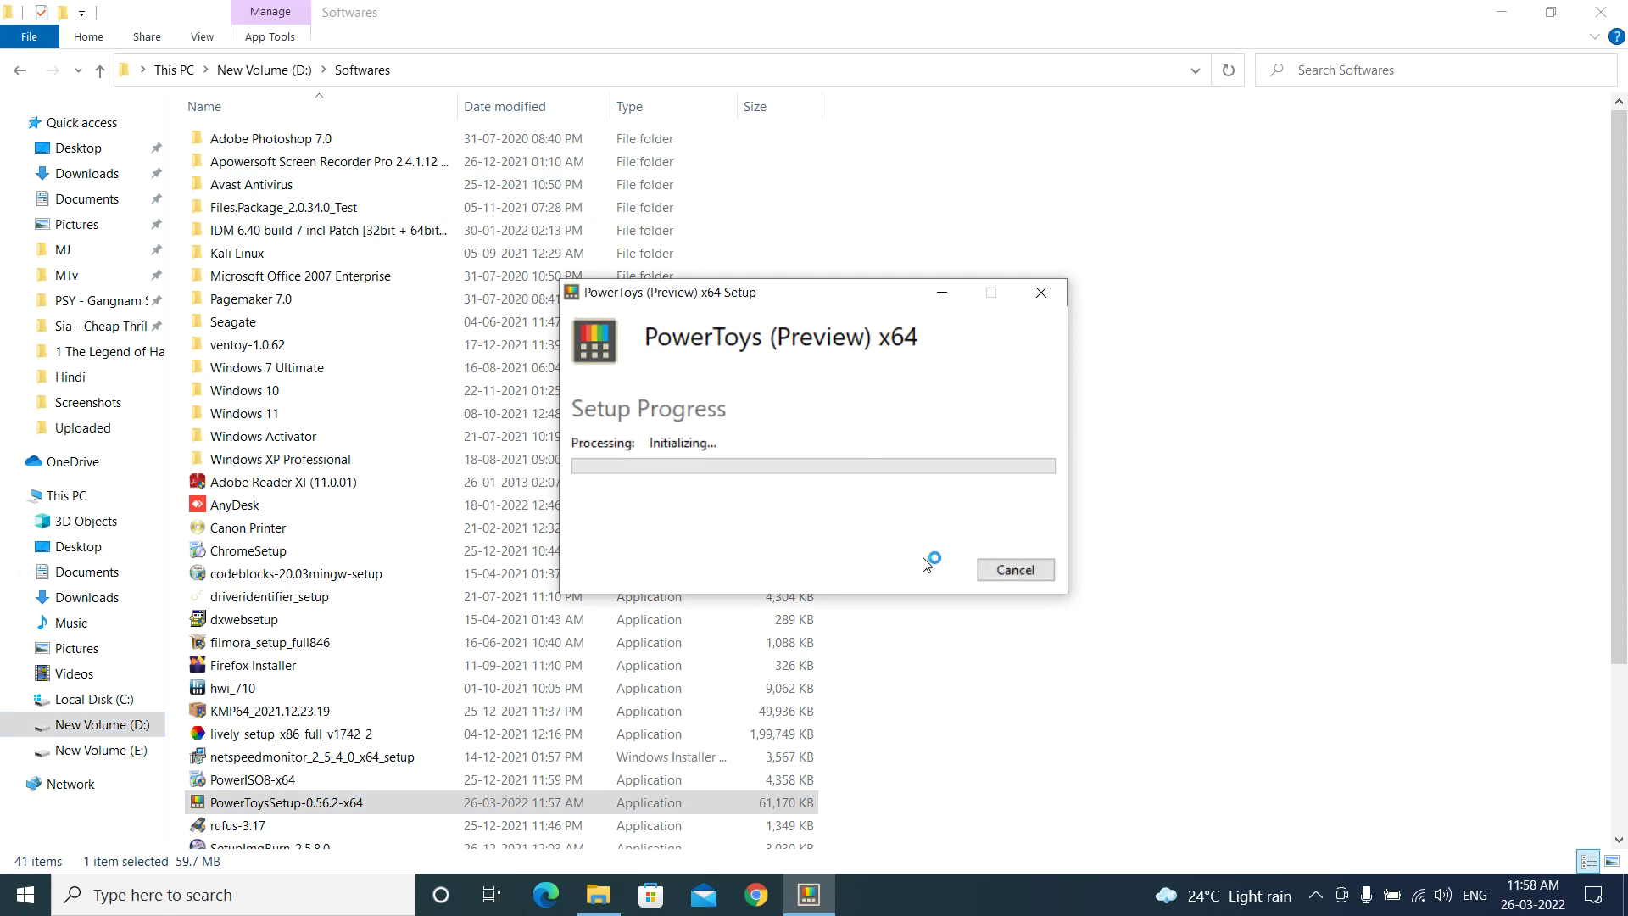
{"action": "left_click", "coordinate": [893, 297]}
{"action": "left_click_drag", "start_coordinate": [893, 297], "coordinate": [967, 263]}
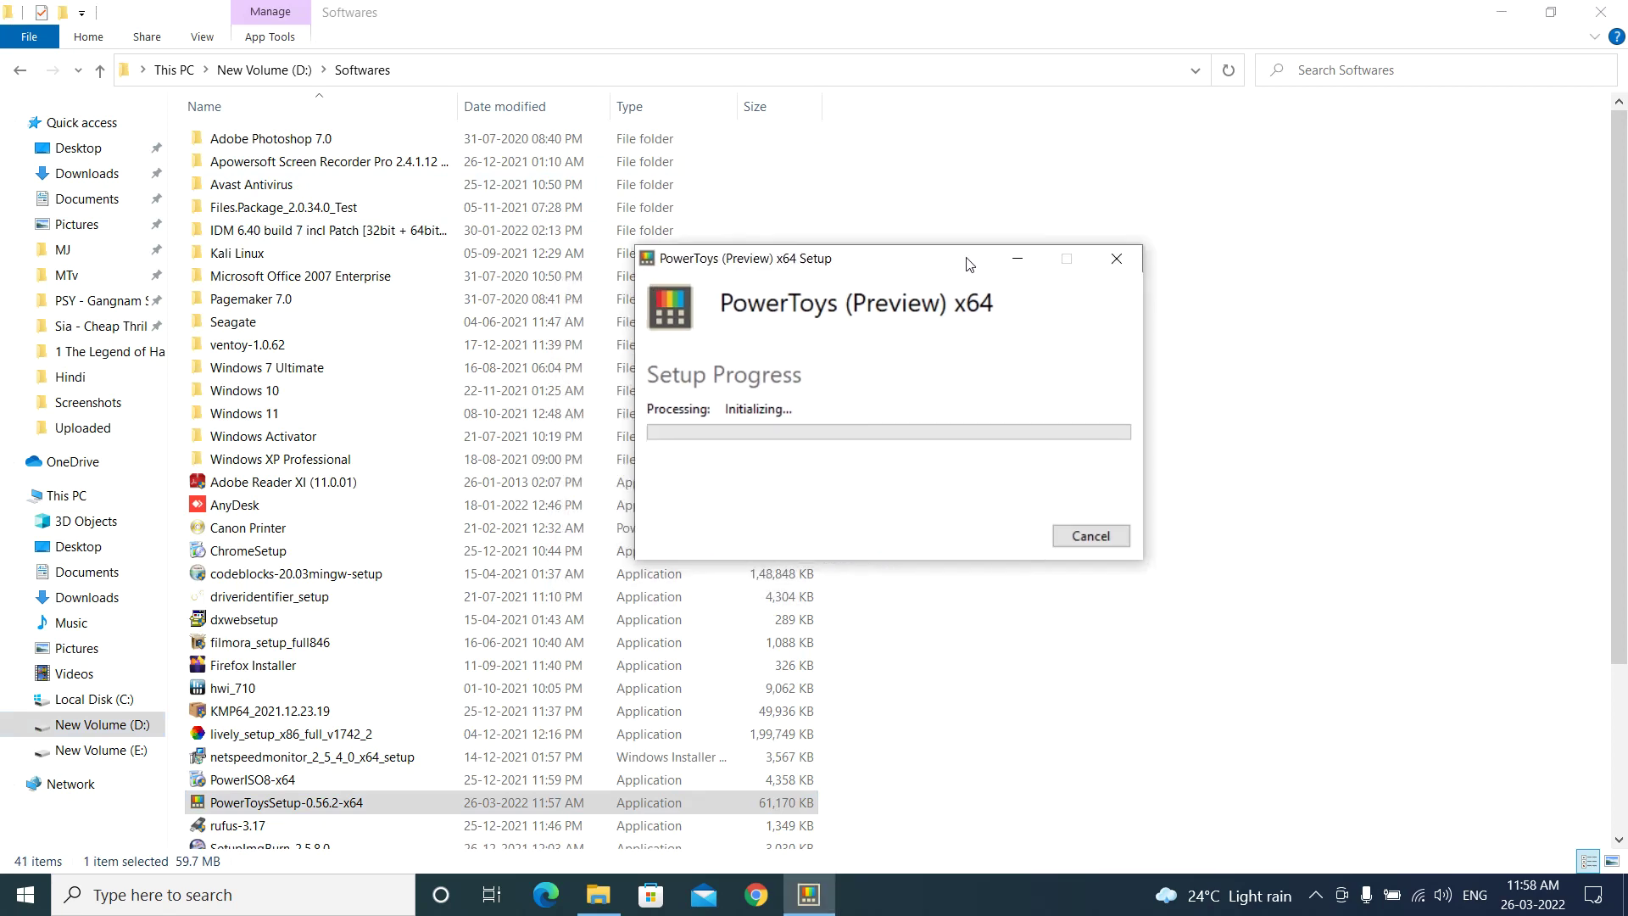
{"action": "key", "text": "super+d"}
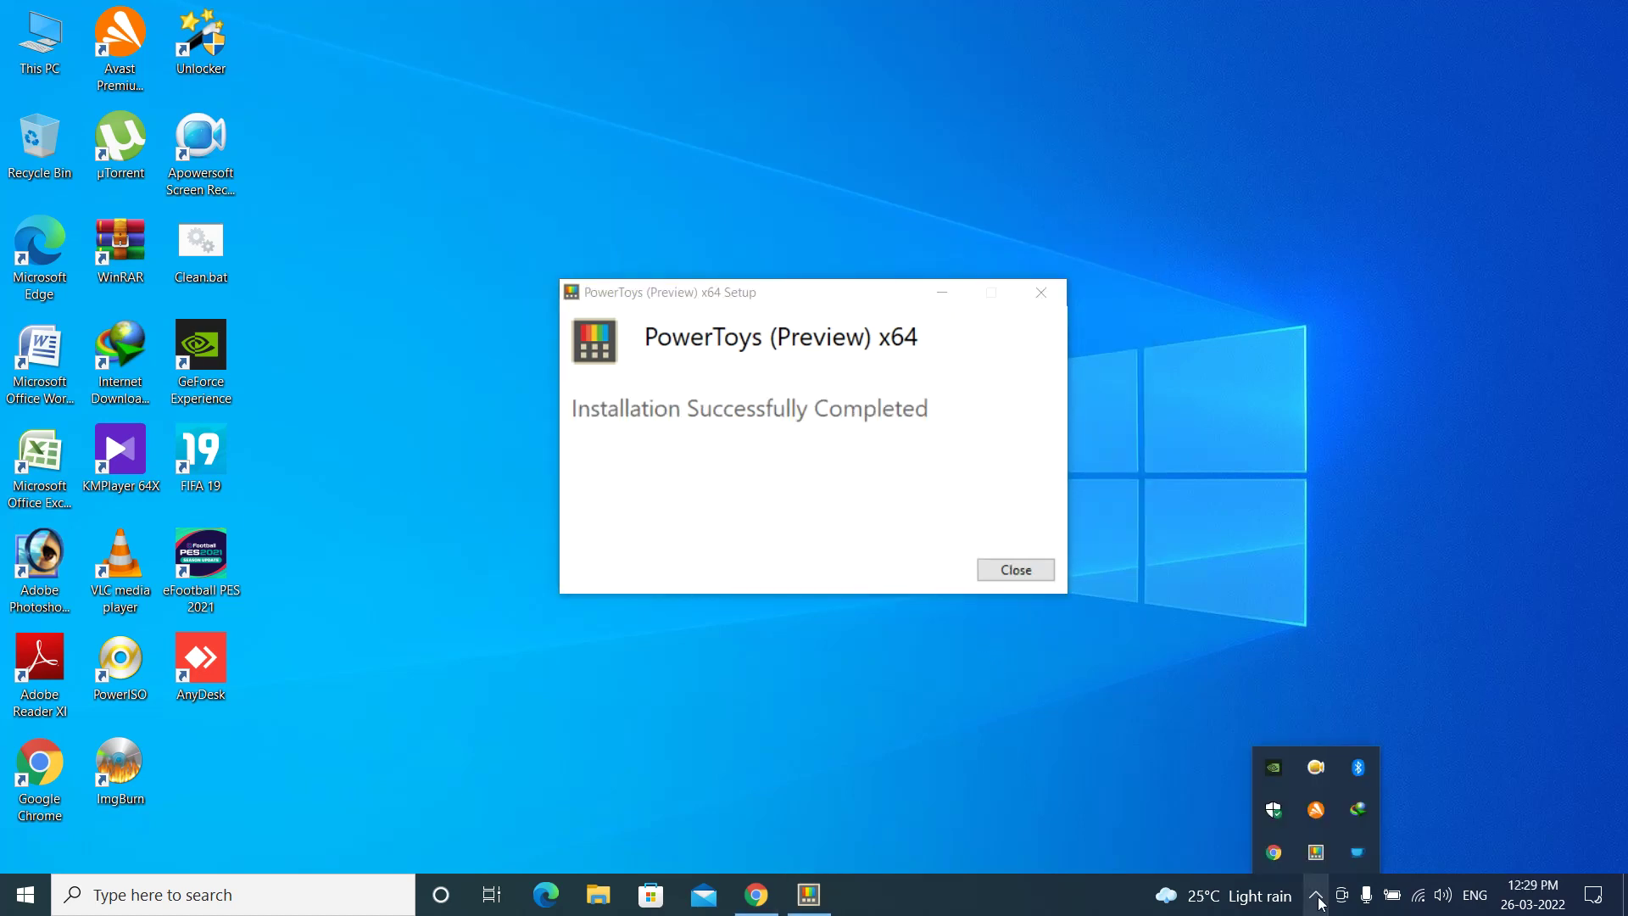
{"action": "left_click", "coordinate": [990, 428]}
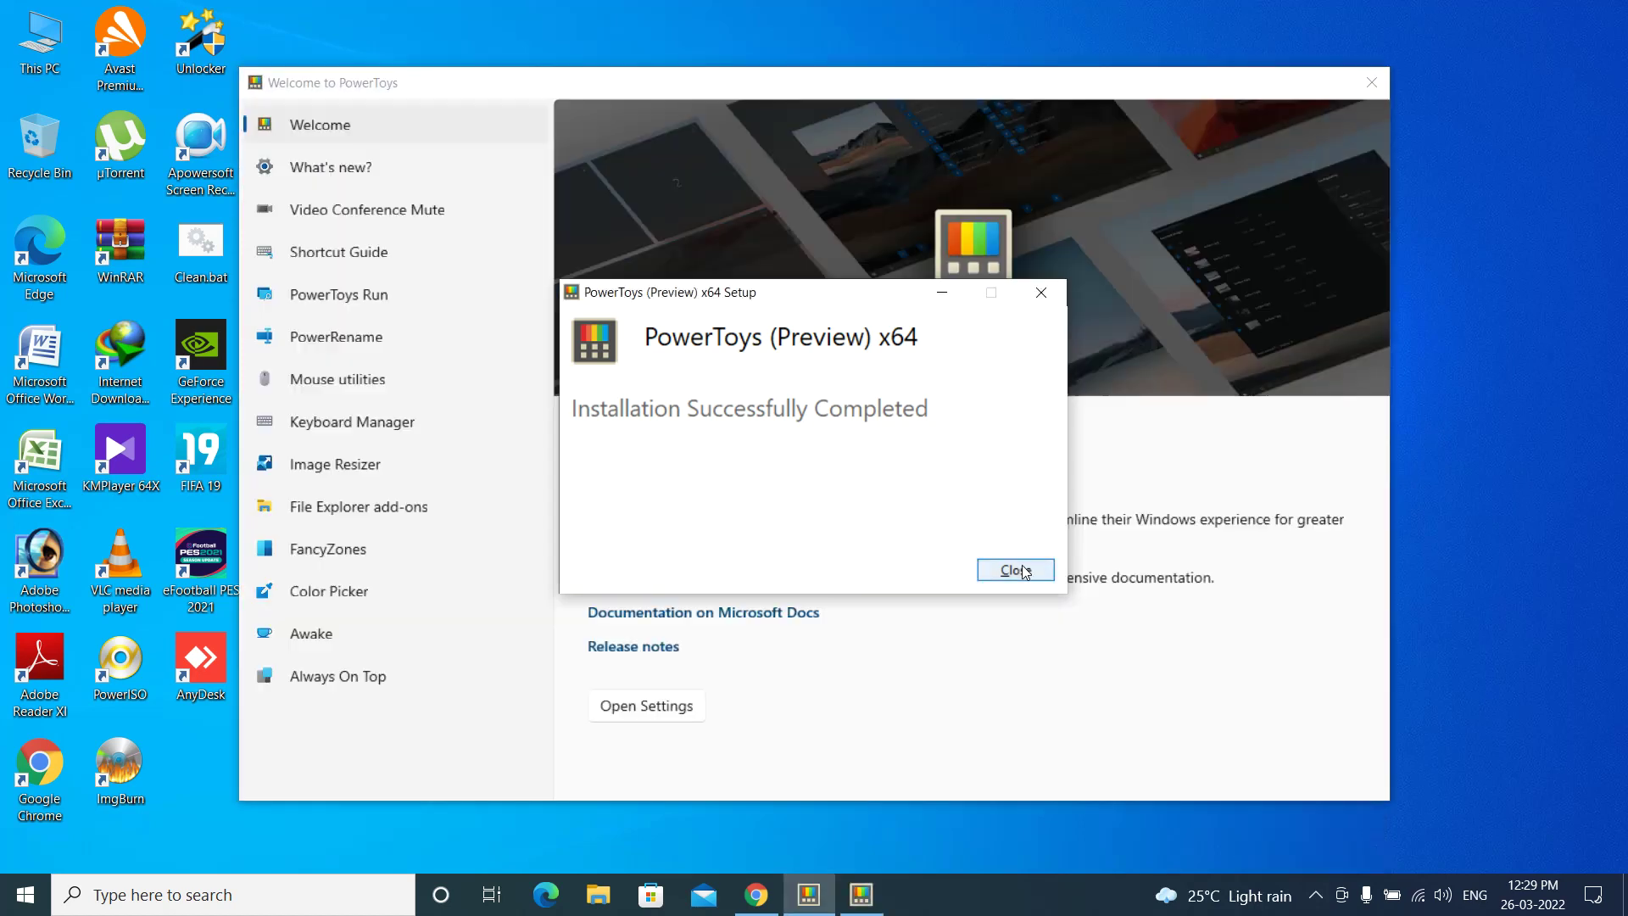
{"action": "left_click", "coordinate": [1015, 570]}
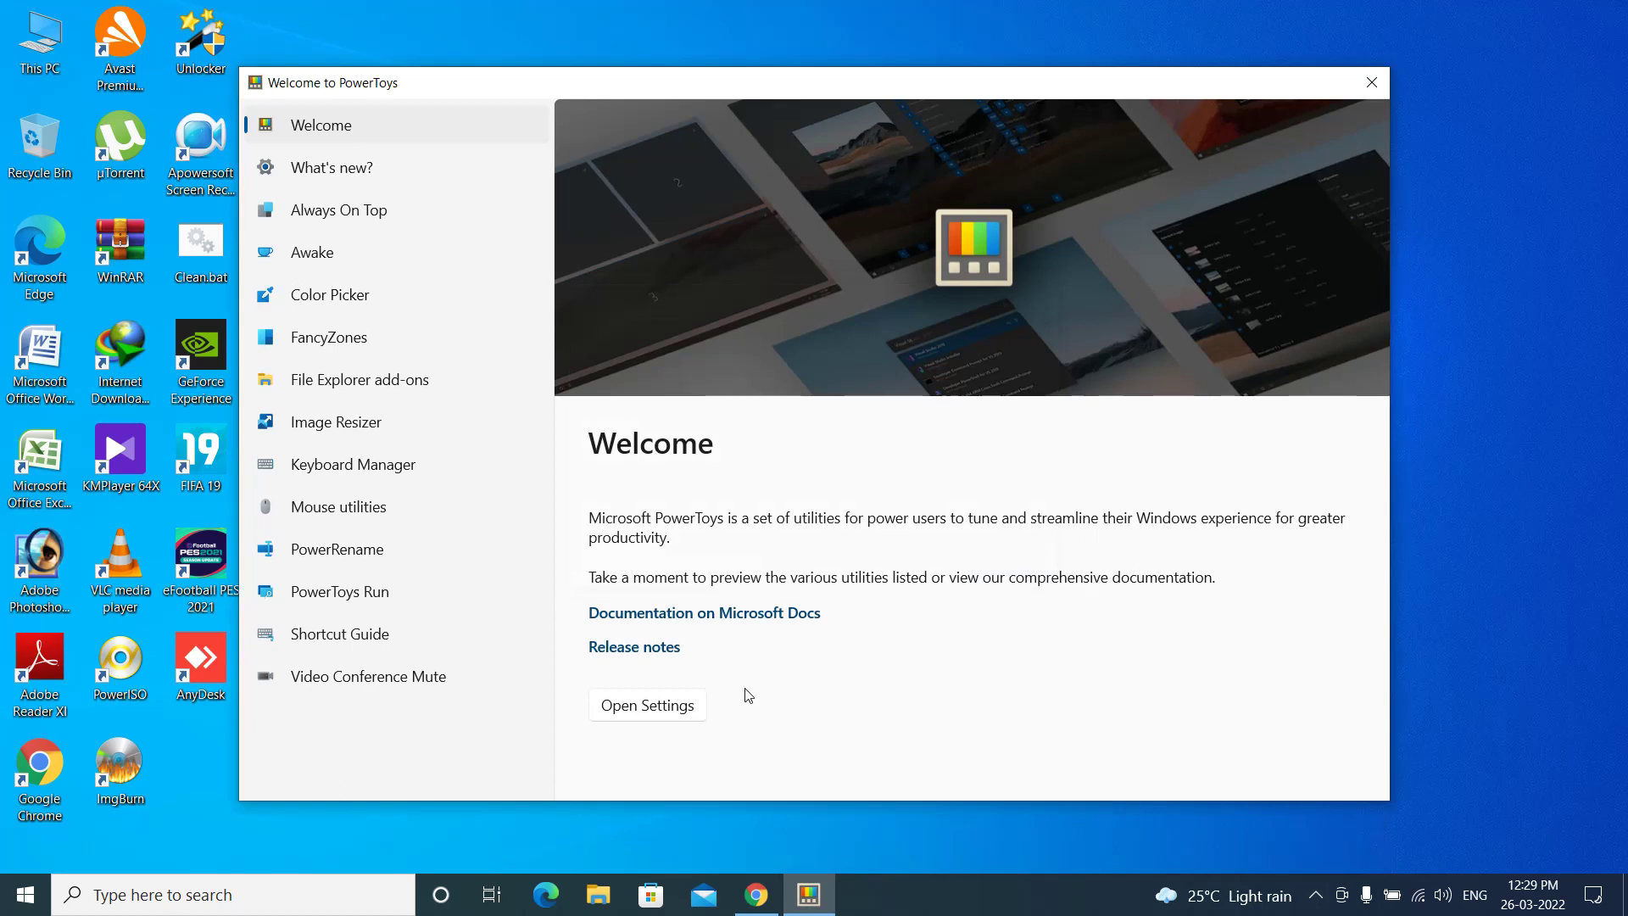
Open the PowerToys settings from the welcome window and check for updates
{"action": "mouse_move", "coordinate": [805, 105]}
{"action": "left_mouse_down"}
{"action": "mouse_move", "coordinate": [741, 89]}
{"action": "mouse_move", "coordinate": [525, 310]}
{"action": "mouse_move", "coordinate": [787, 96]}
{"action": "left_mouse_up"}
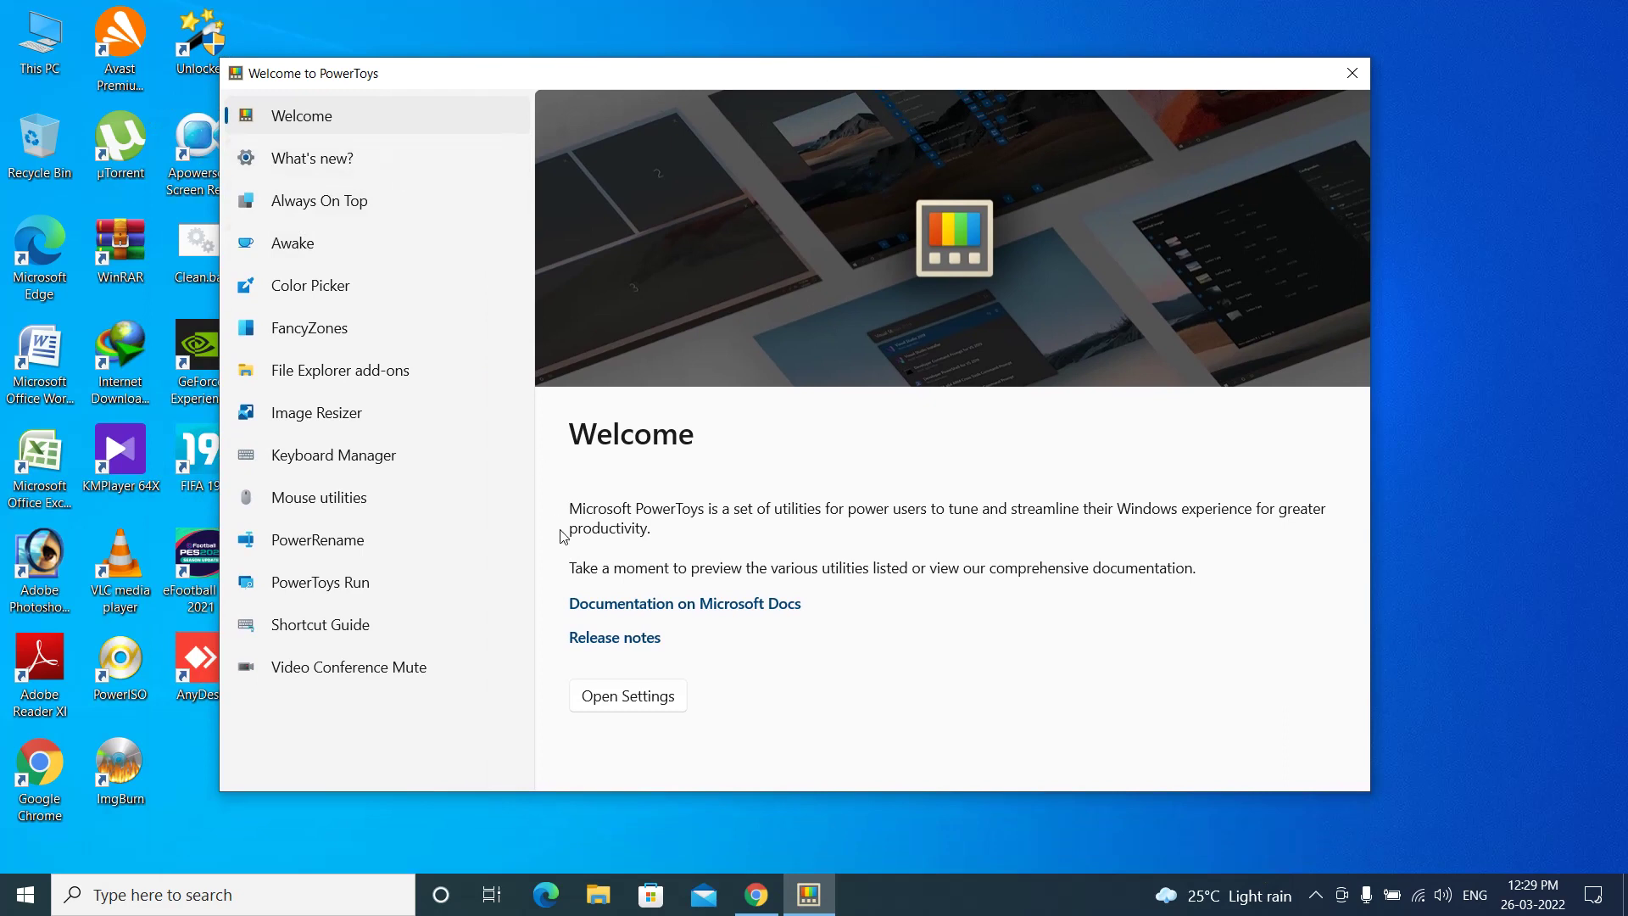
{"action": "left_click", "coordinate": [642, 709]}
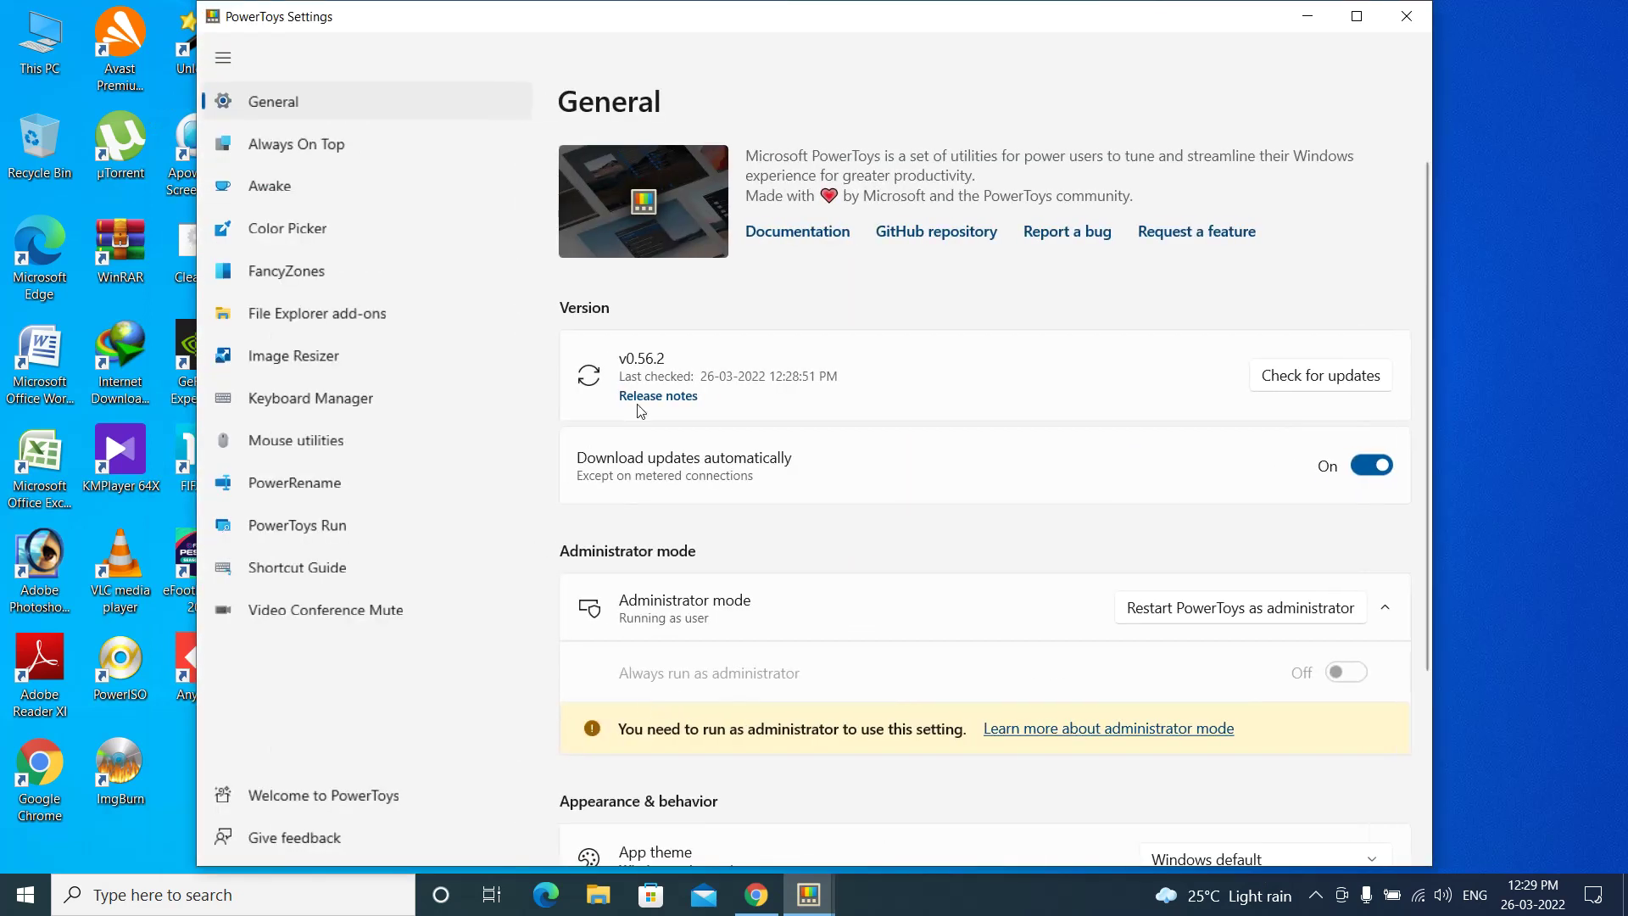
{"action": "left_click", "coordinate": [1325, 377]}
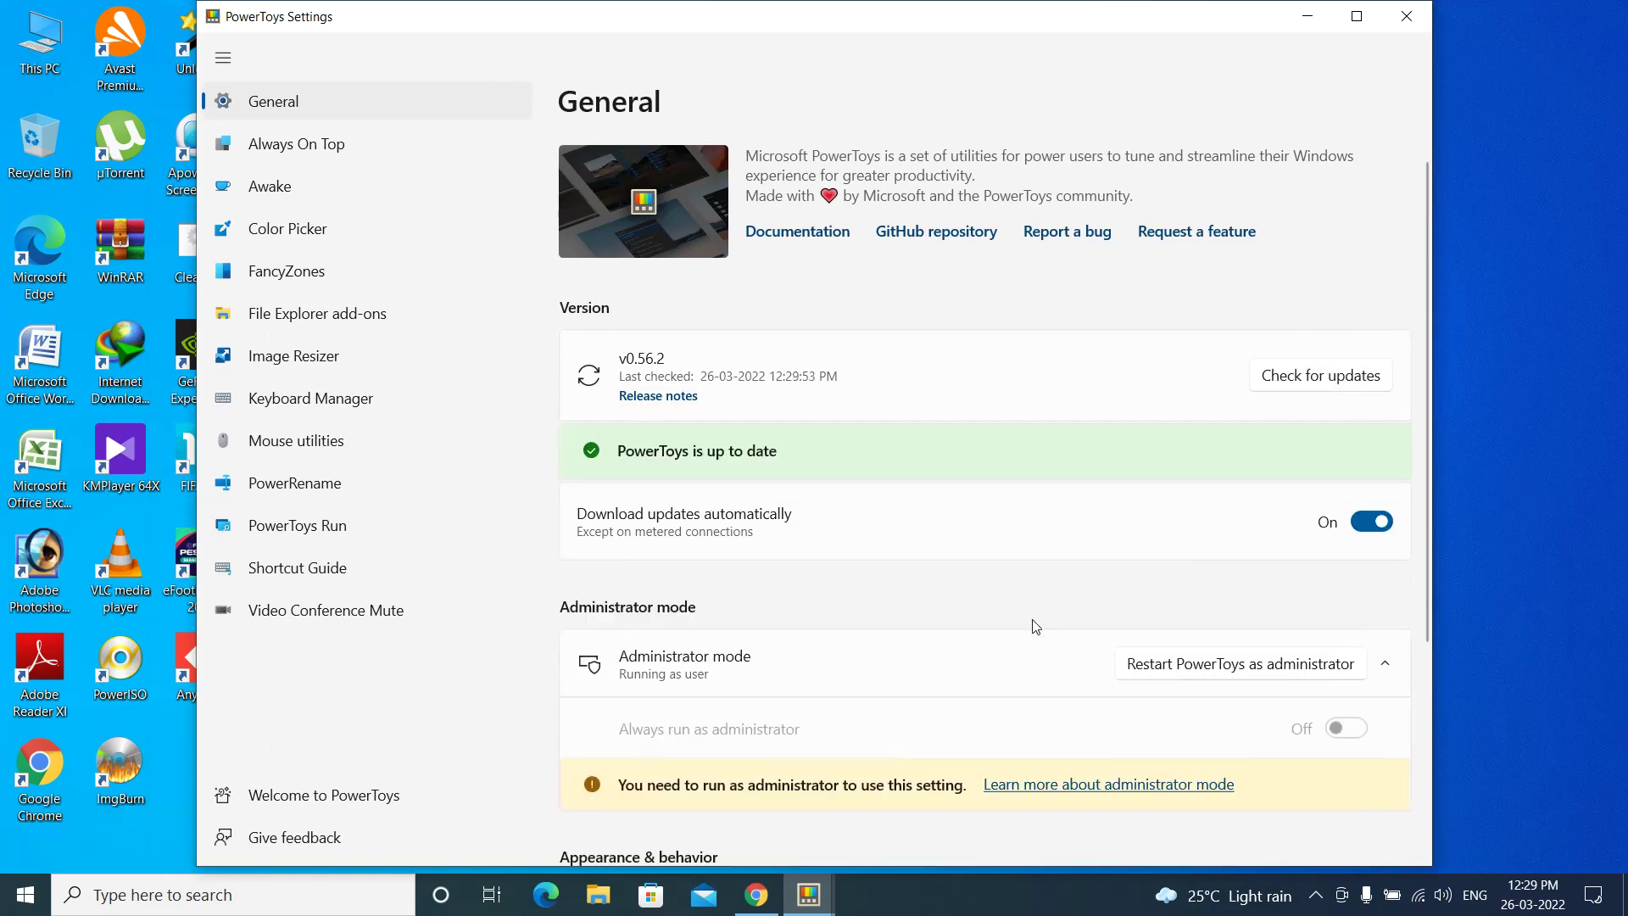
Restart PowerToys as administrator and turn on Always run as administrator
{"action": "left_click", "coordinate": [1226, 666]}
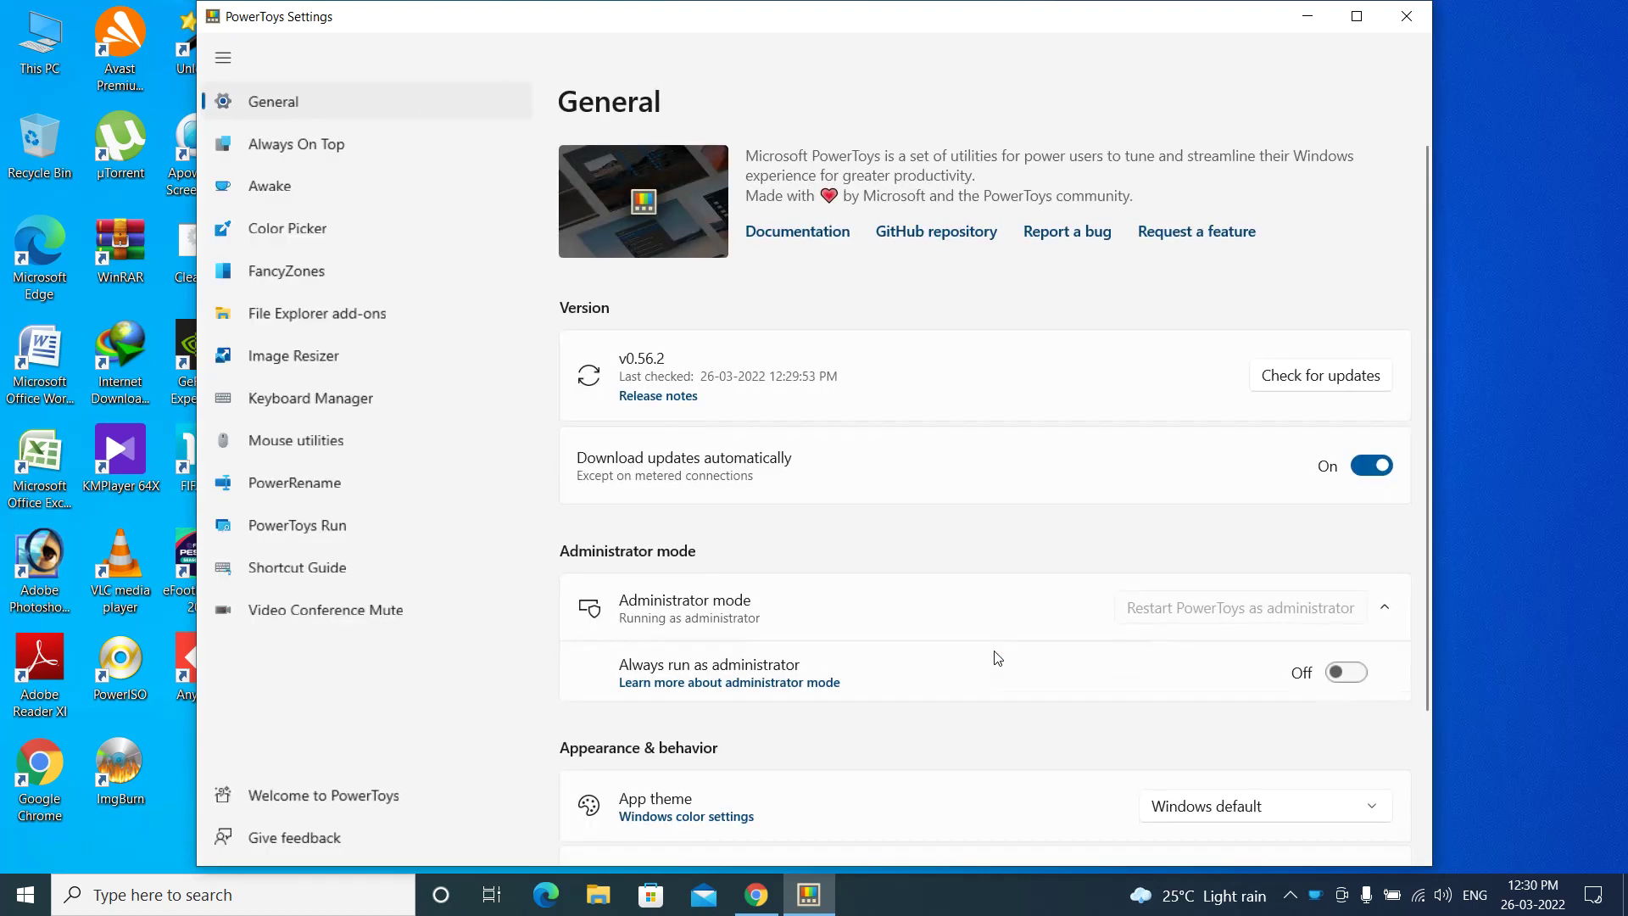
{"action": "left_click", "coordinate": [1359, 683]}
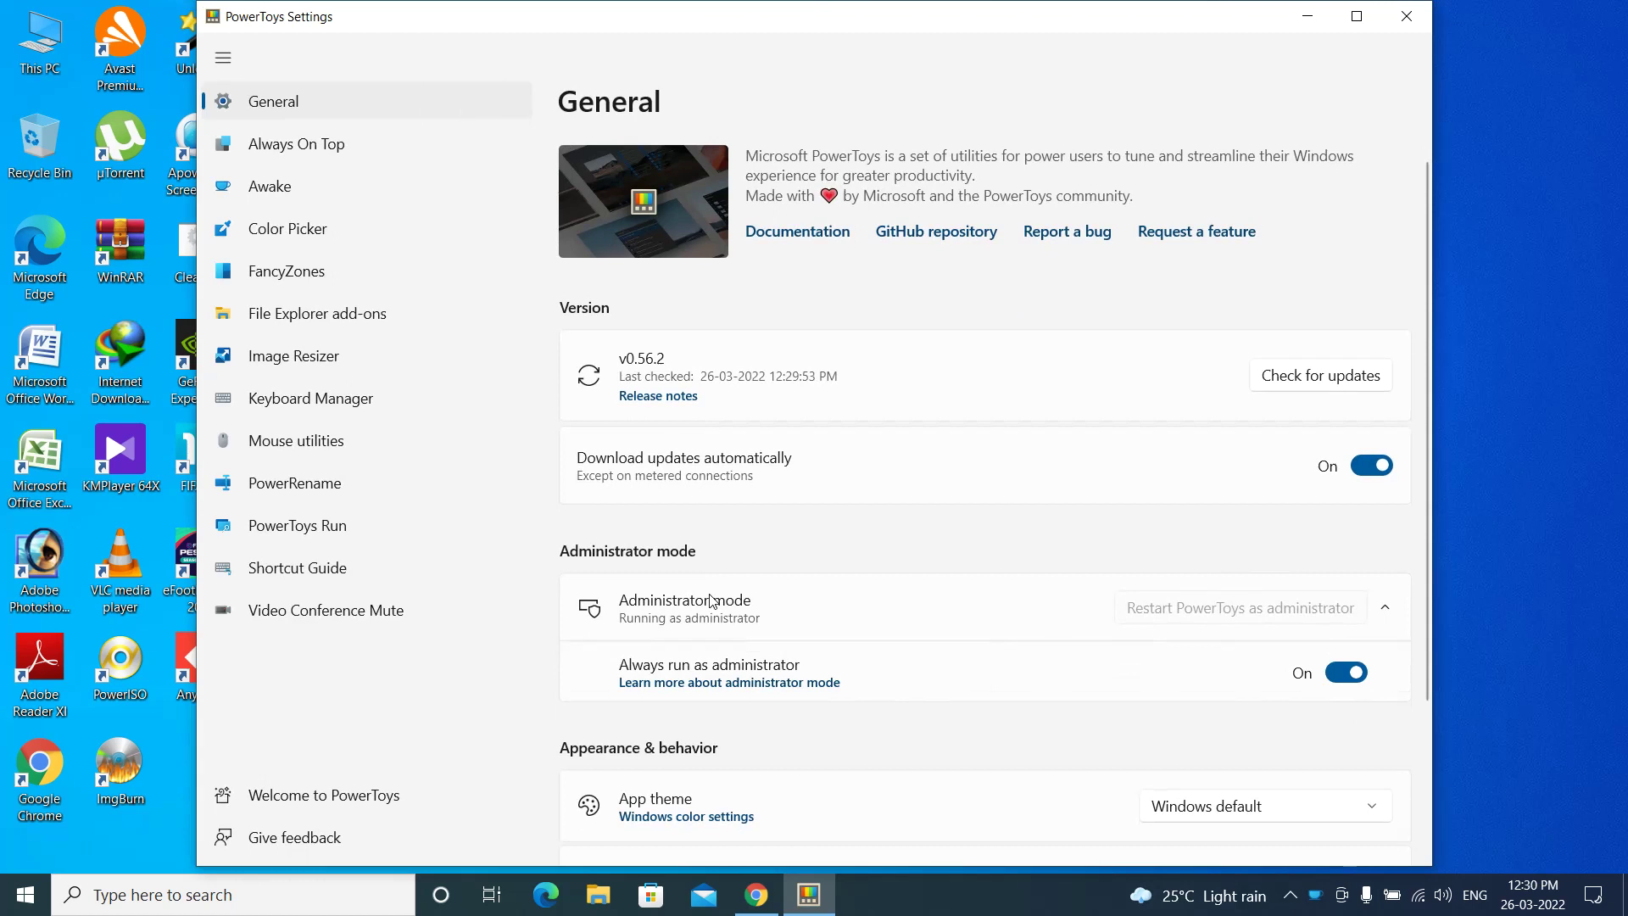
Open the Remap keys window in Keyboard Manager and add an empty key mapping row
{"action": "left_click", "coordinate": [320, 400]}
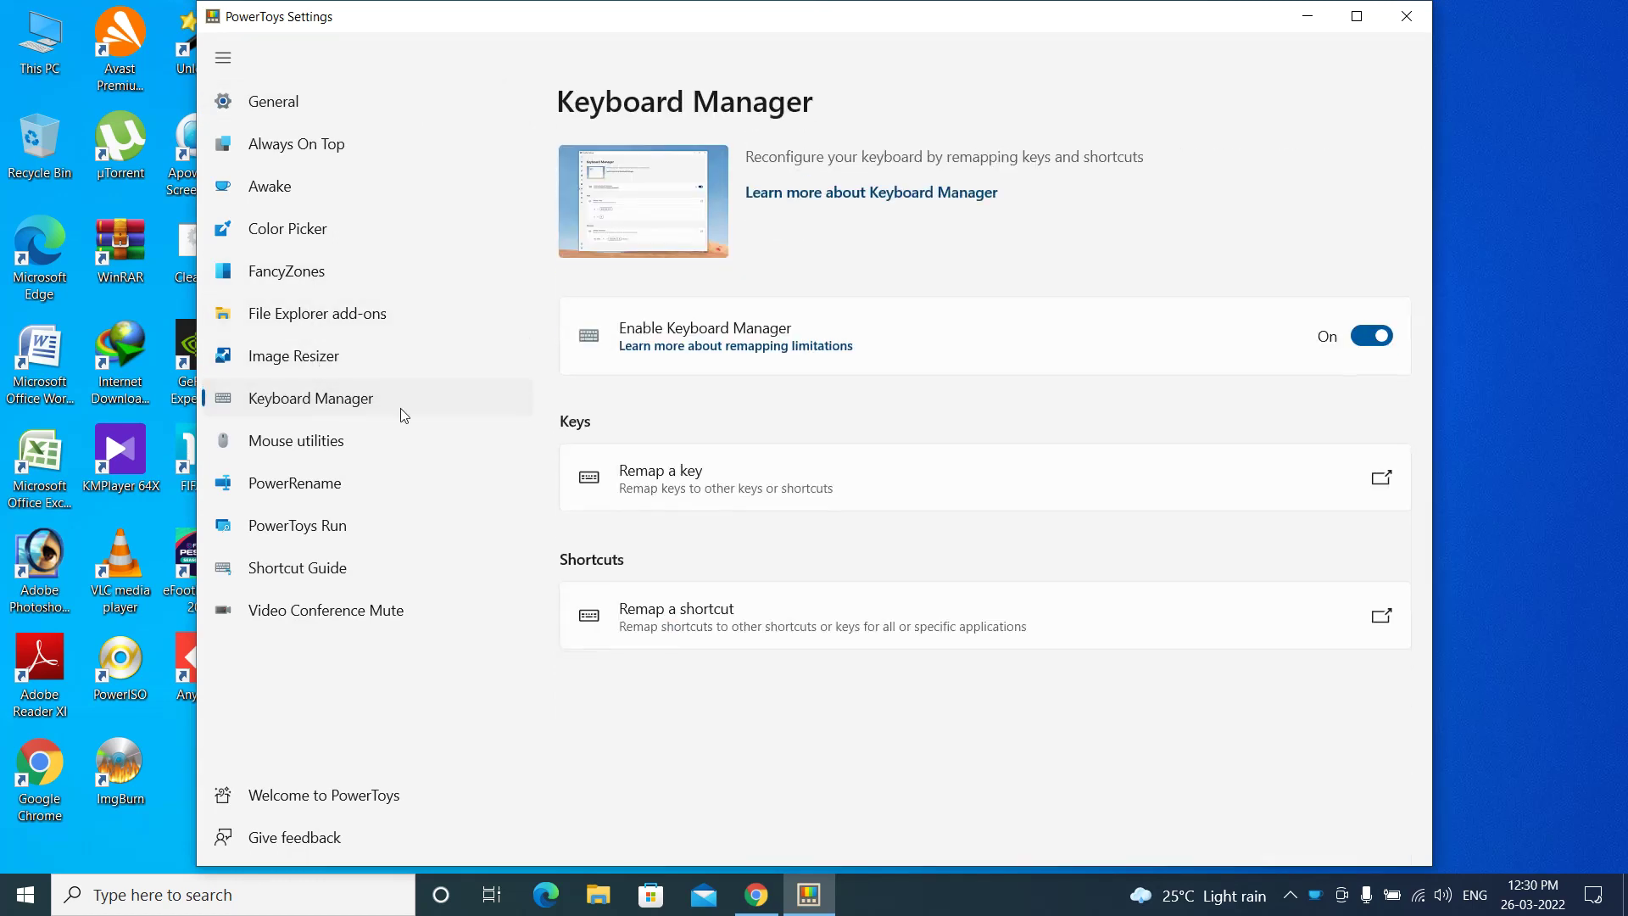
{"action": "left_click", "coordinate": [1315, 894]}
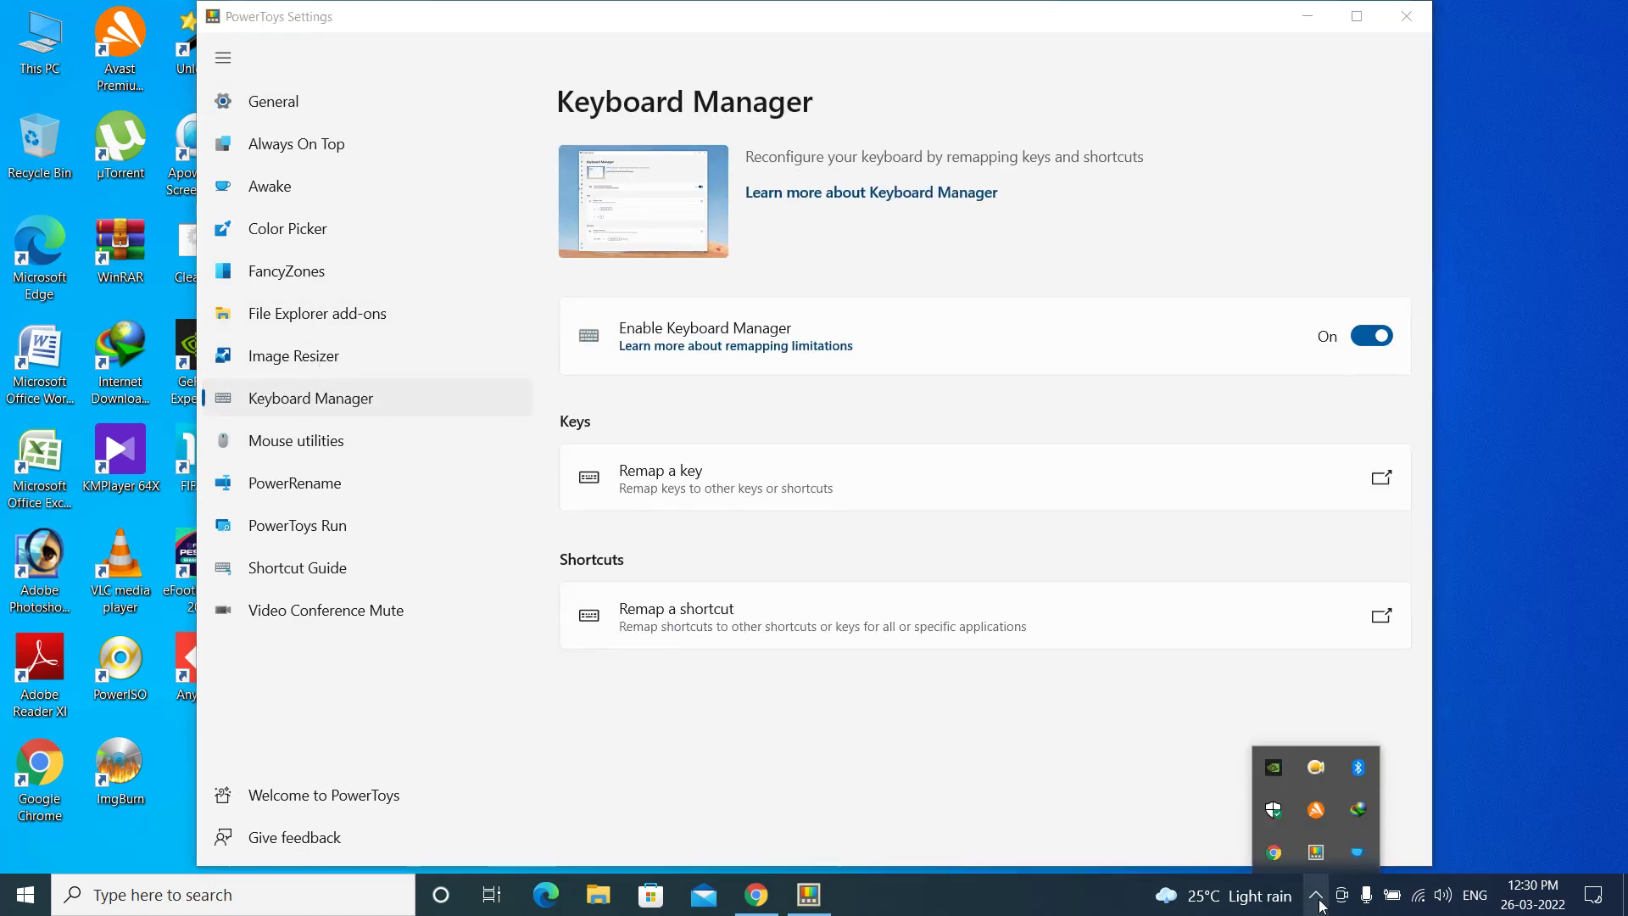
{"action": "left_click", "coordinate": [829, 700]}
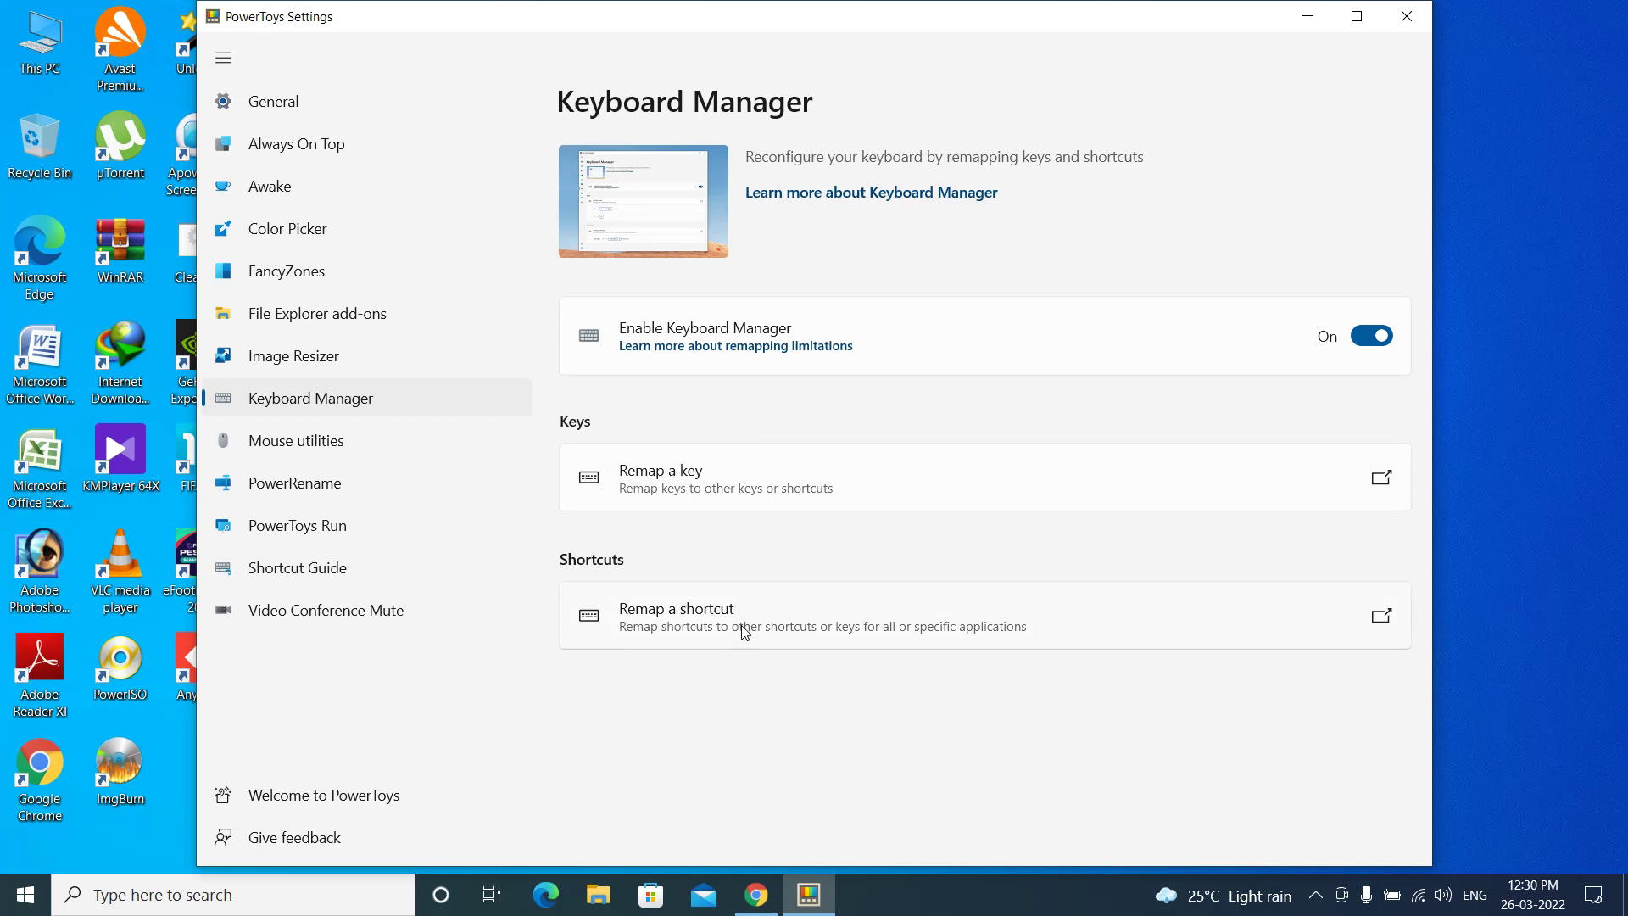
{"action": "left_click", "coordinate": [882, 489]}
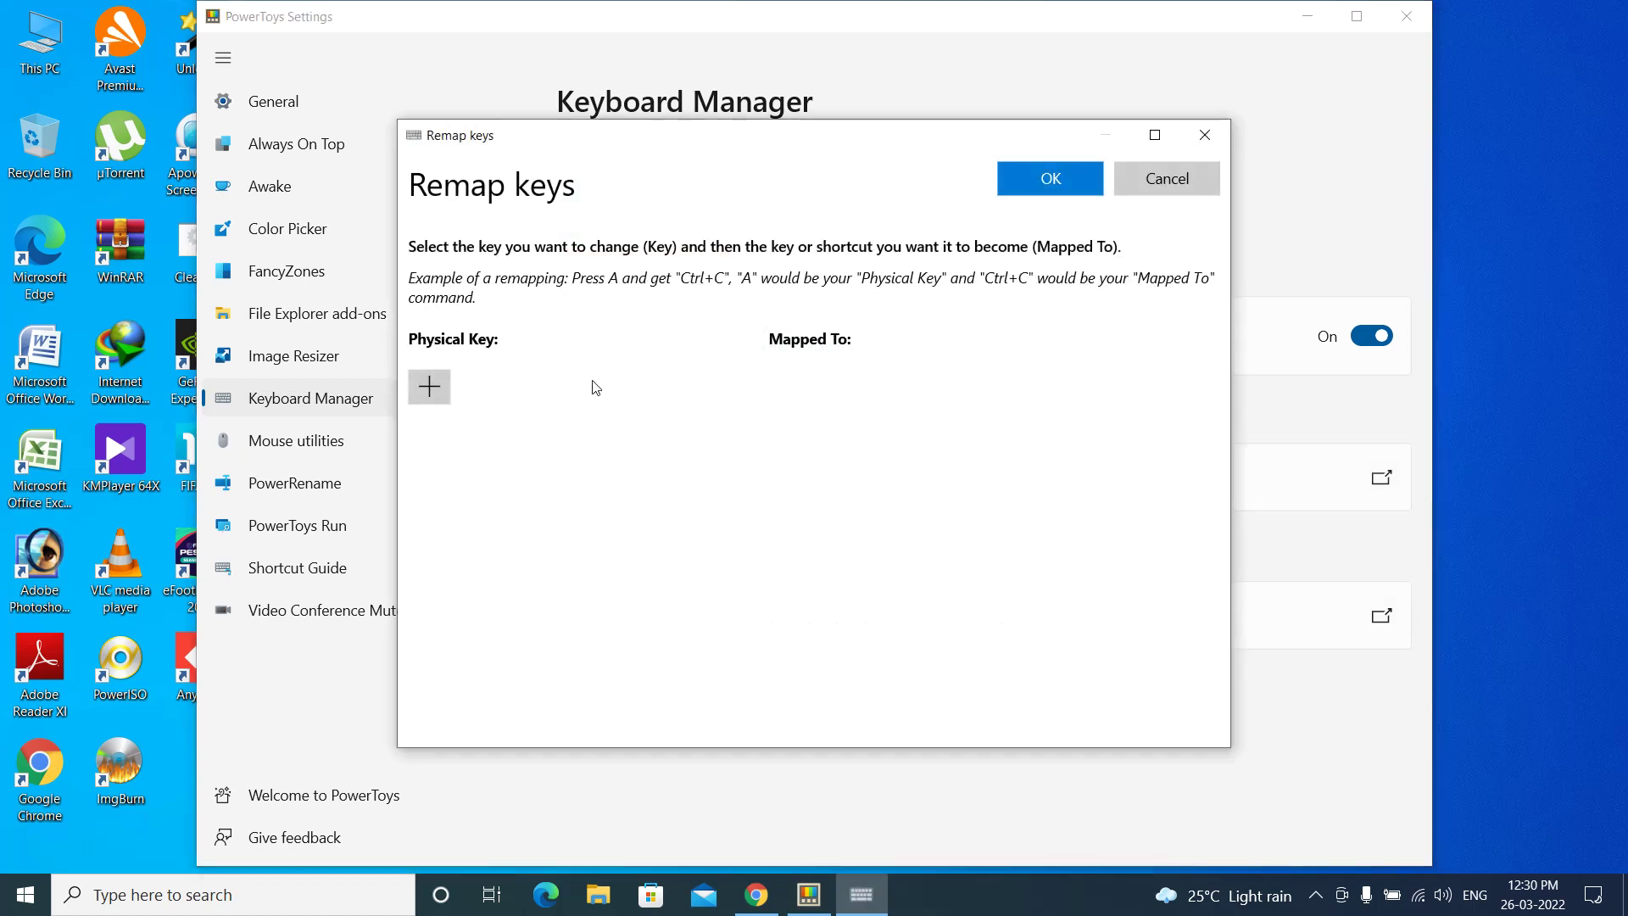
{"action": "left_click", "coordinate": [429, 389]}
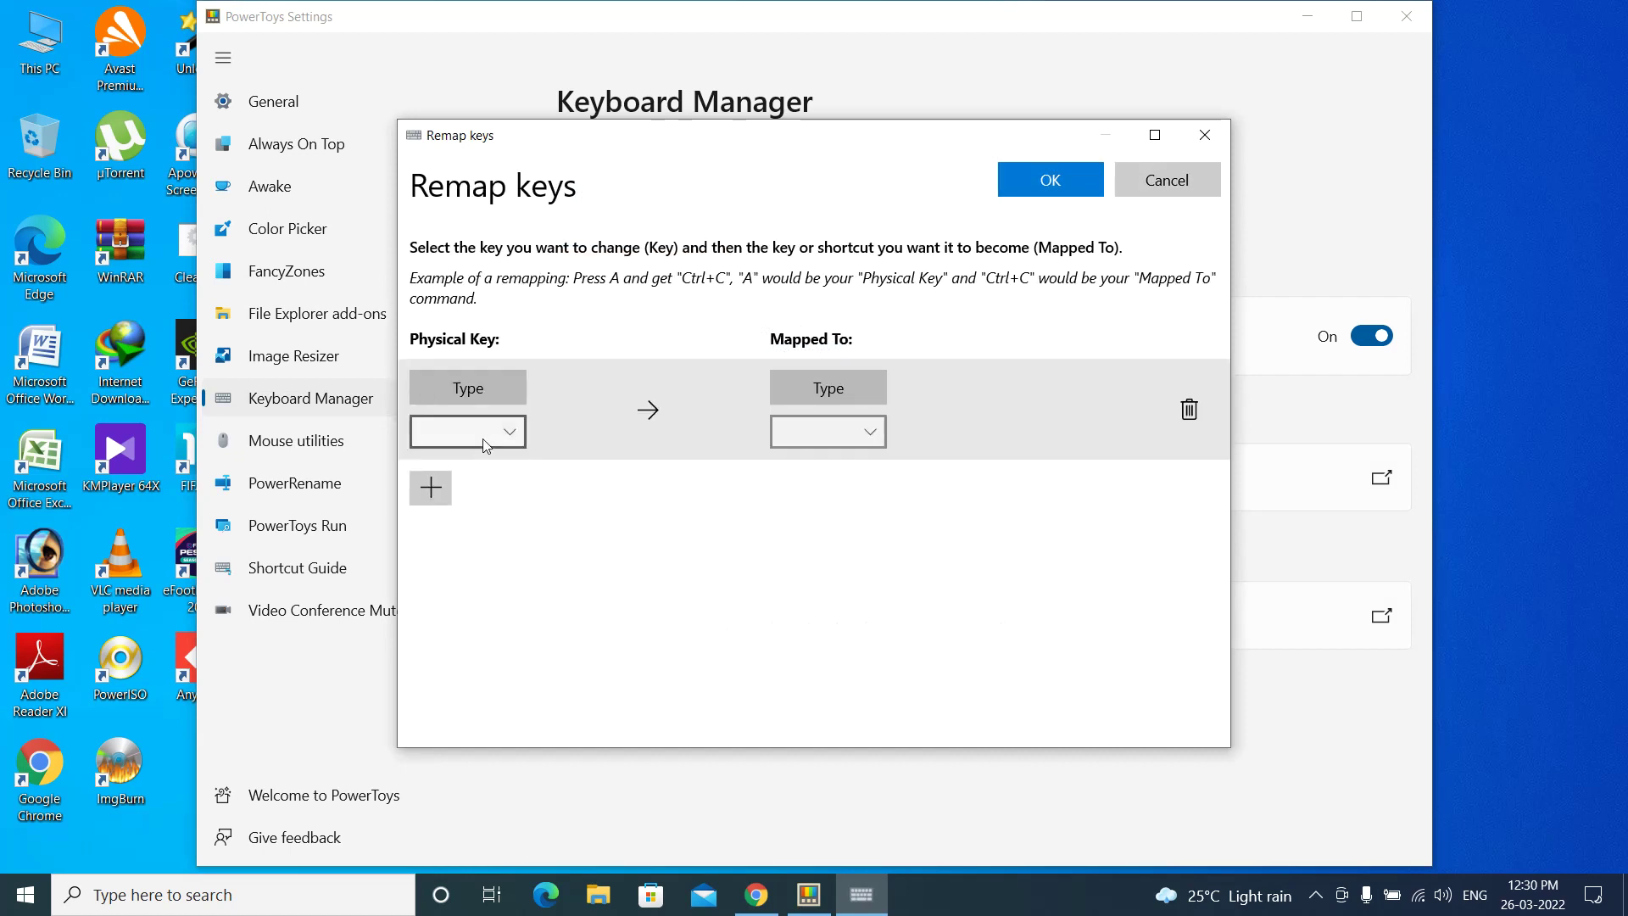
{"action": "left_click", "coordinate": [516, 401]}
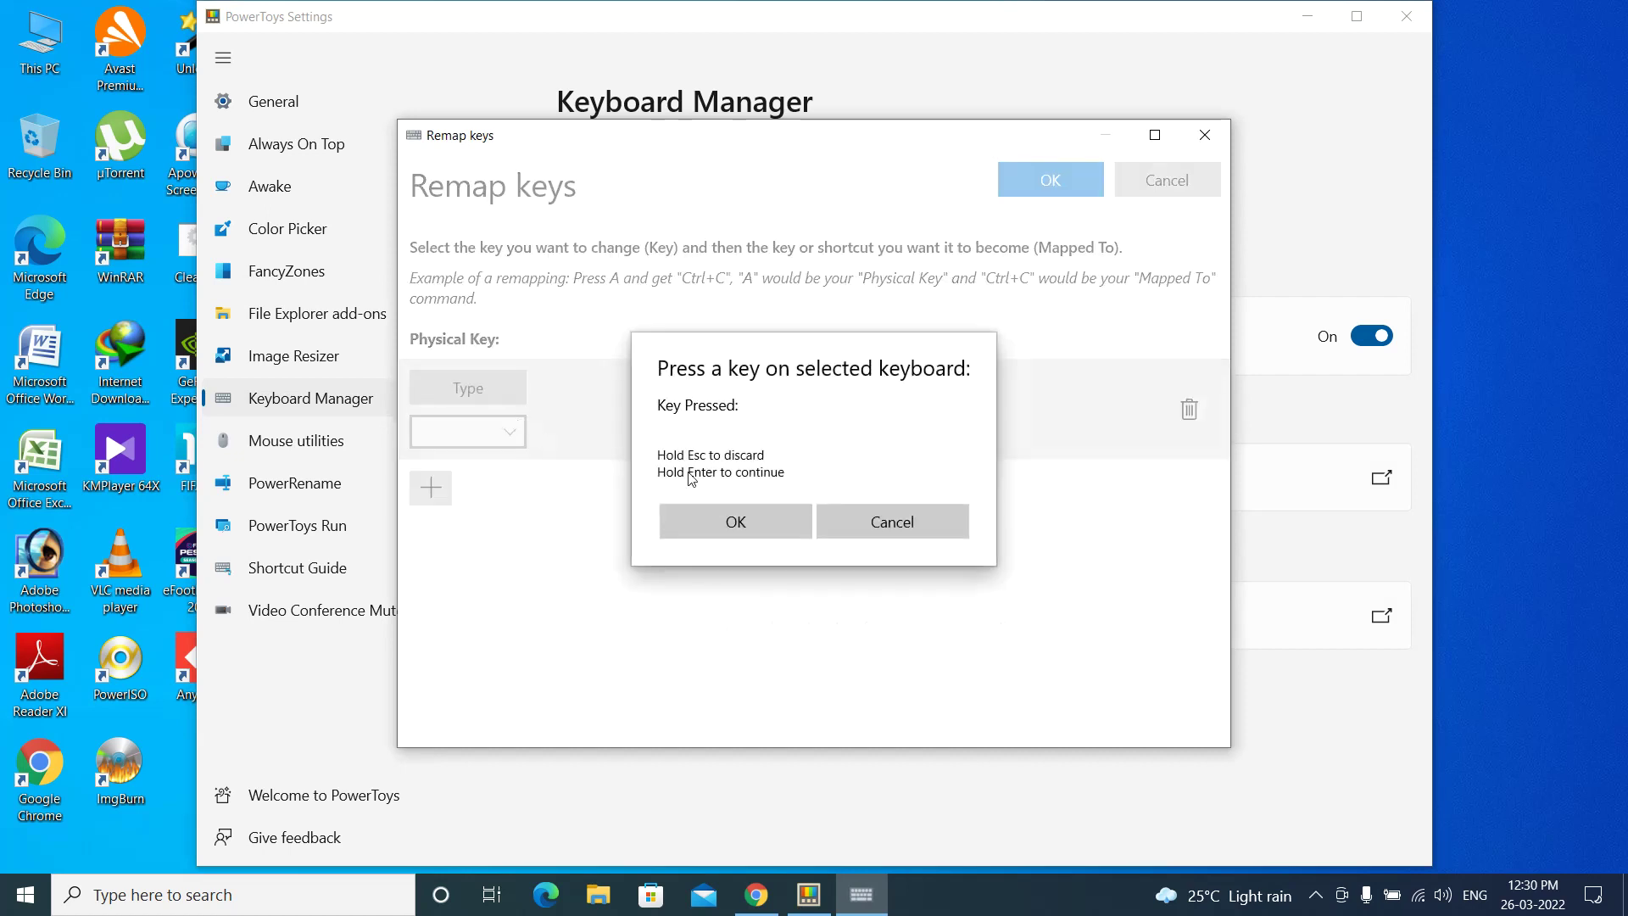
{"action": "left_click", "coordinate": [874, 541]}
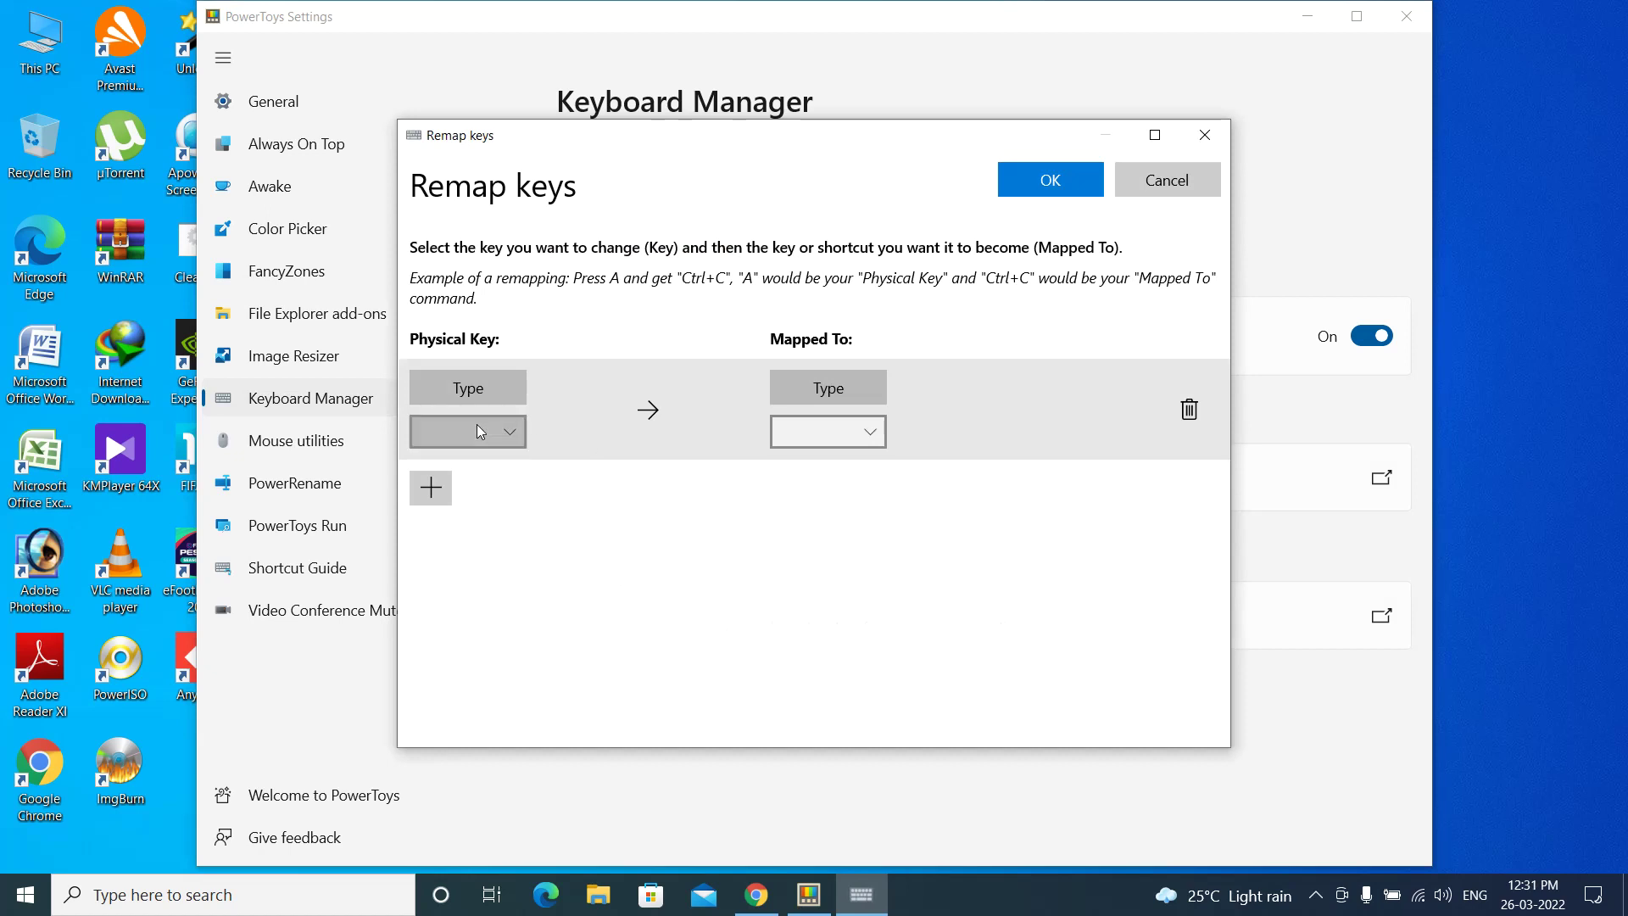
Set the physical key of the empty key mapping row to 1
{"action": "left_click", "coordinate": [480, 431]}
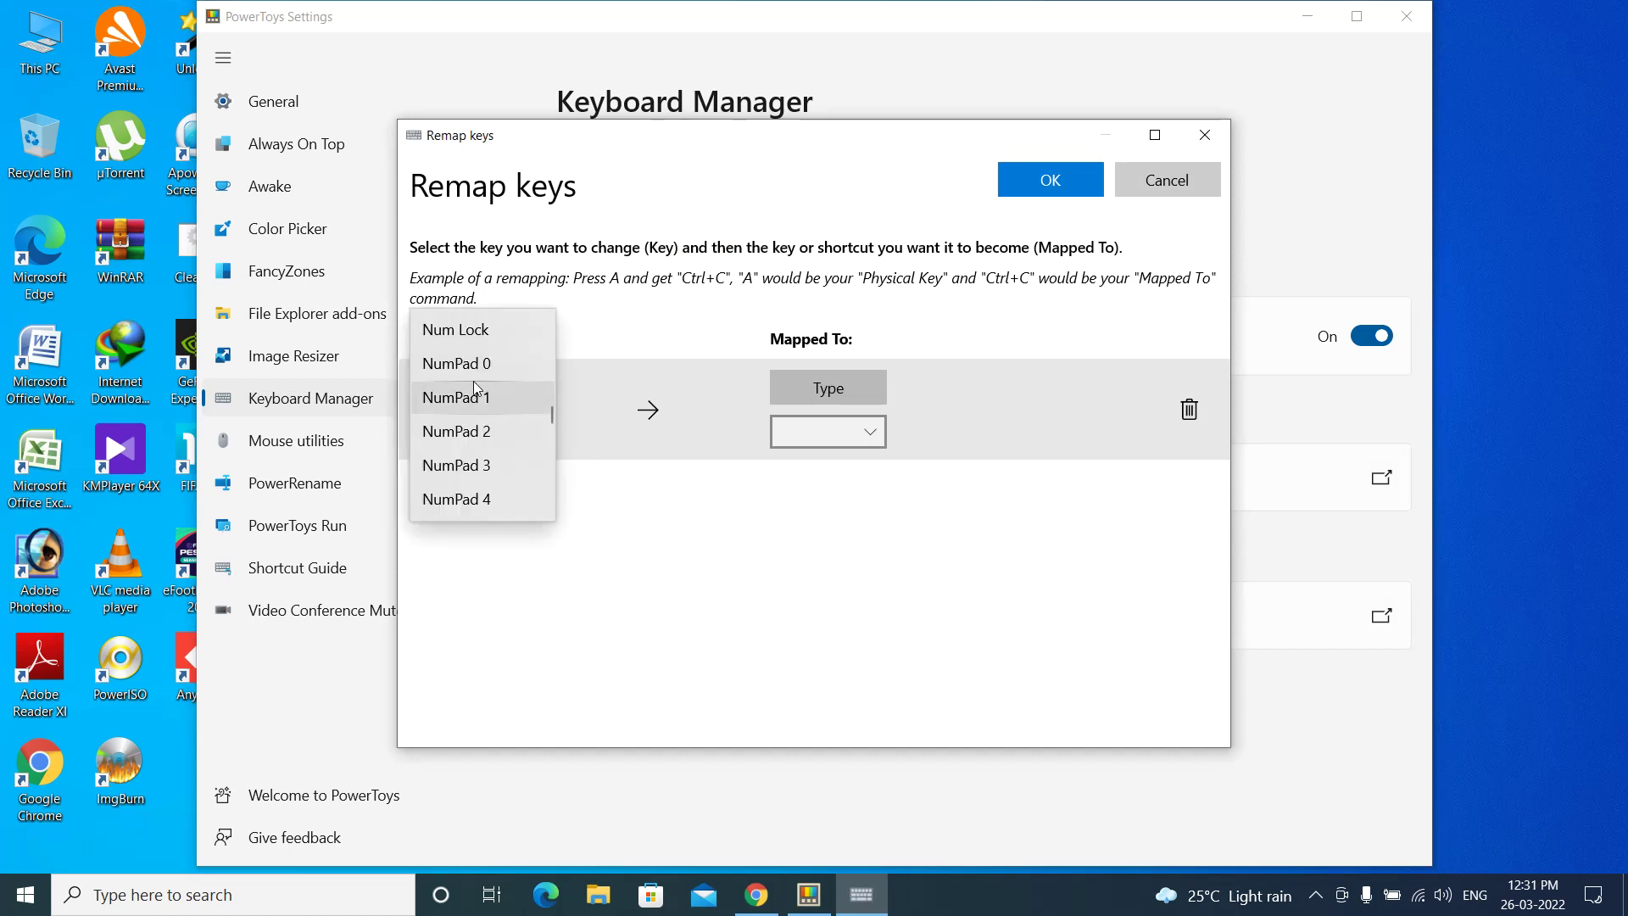
{"action": "key", "text": "1"}
{"action": "key", "text": "Return"}
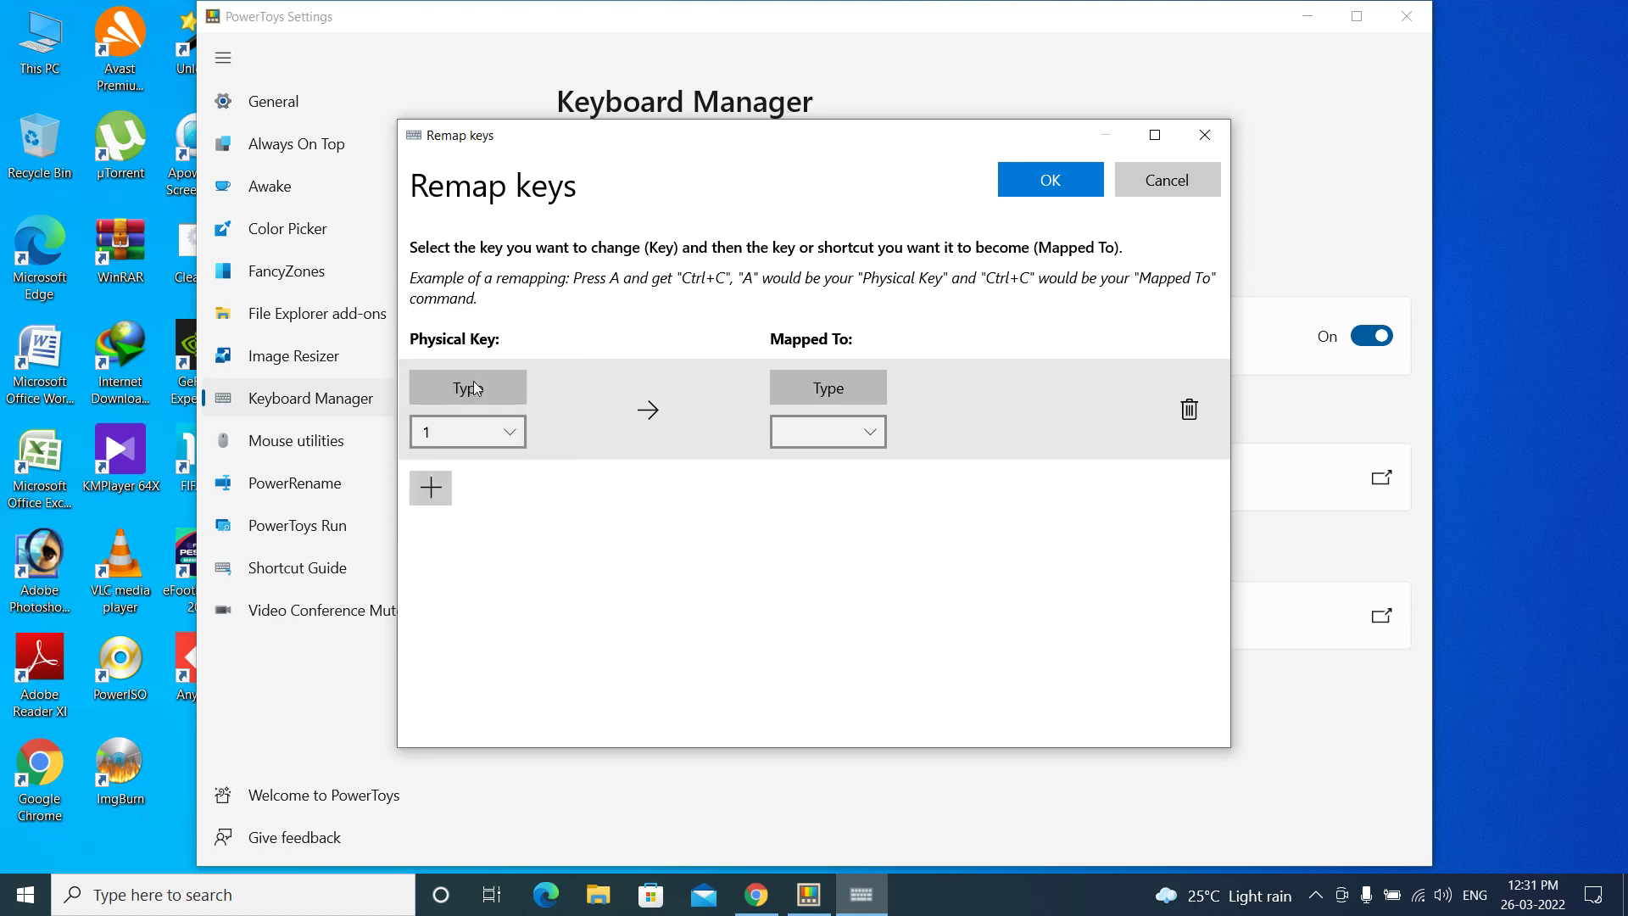
Map the 1 key to Delete and save the key remapping
{"action": "left_click", "coordinate": [853, 428]}
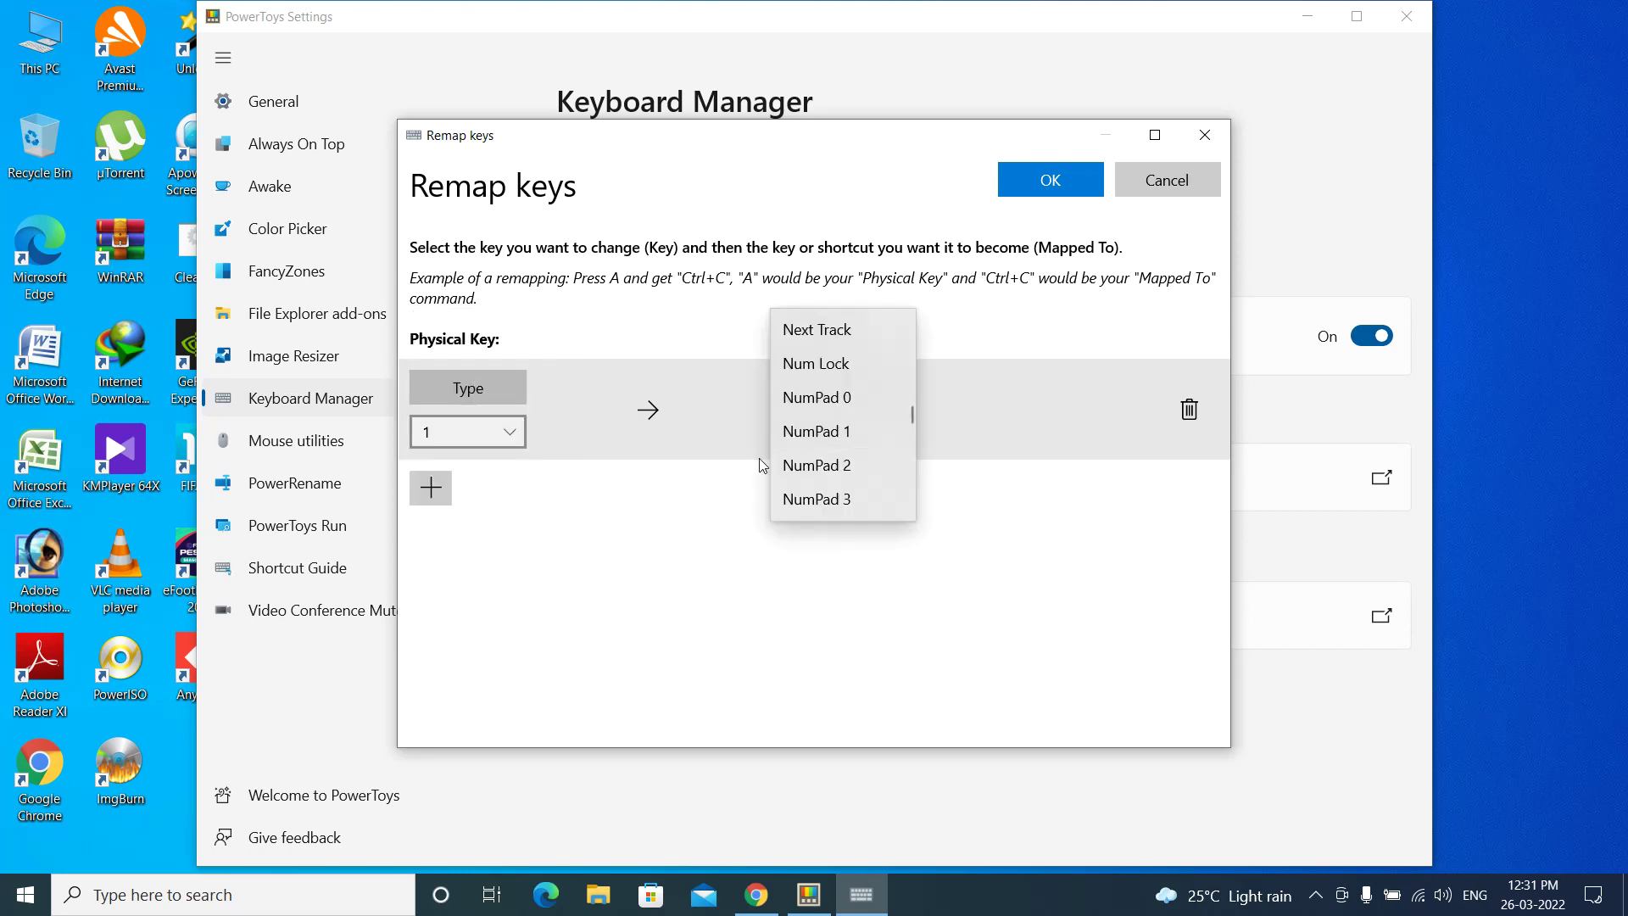
{"action": "left_click", "coordinate": [686, 649]}
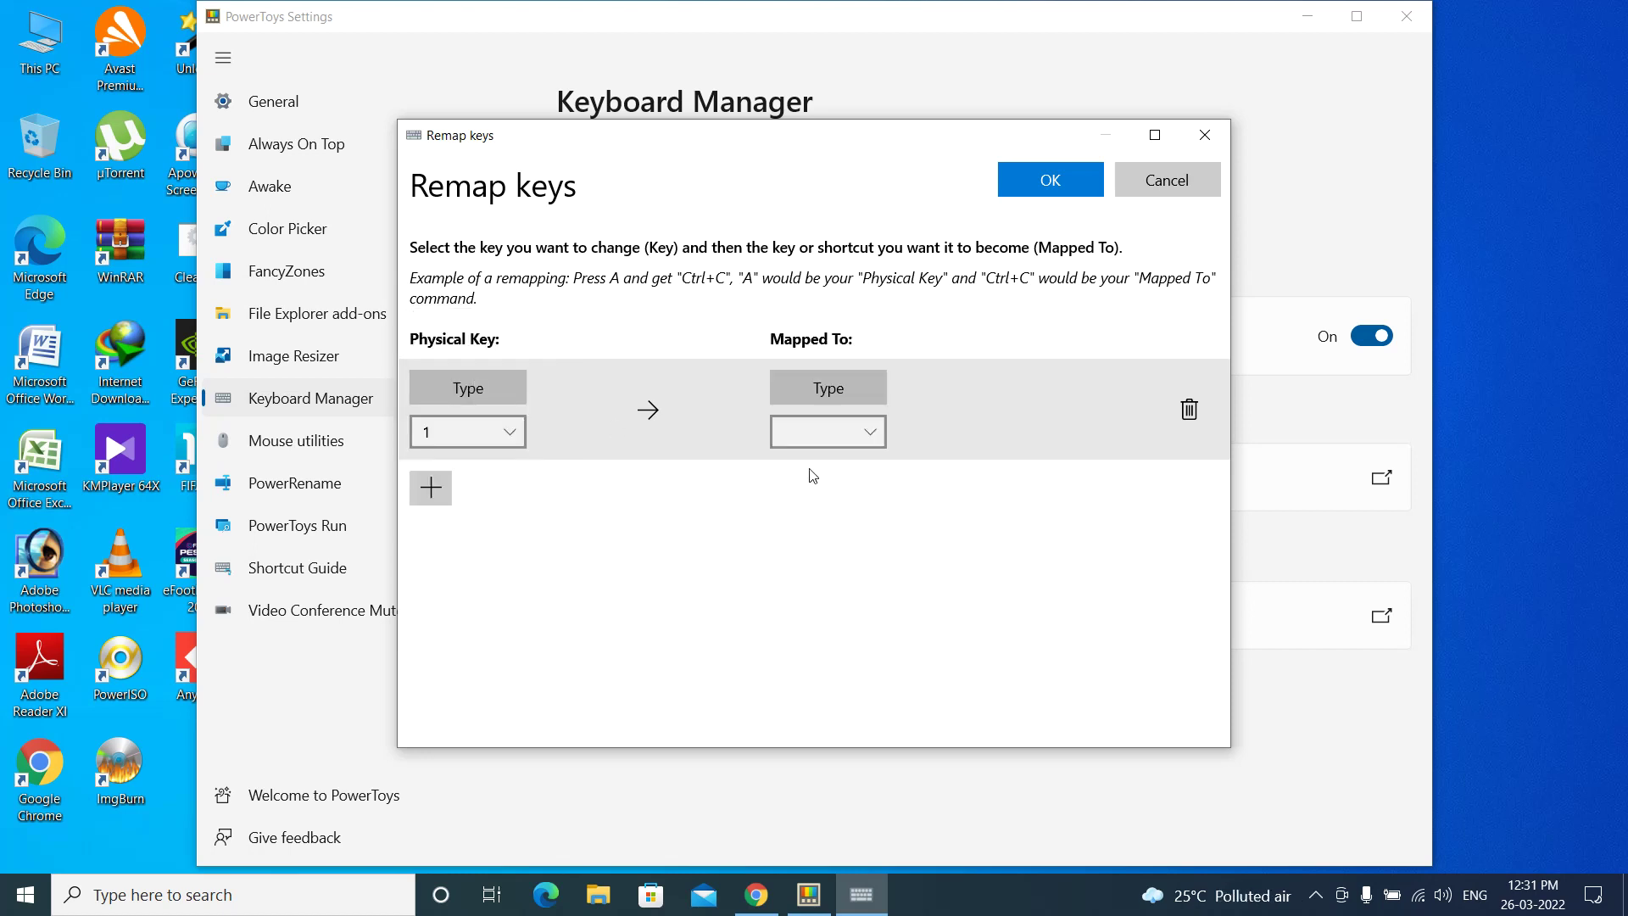
{"action": "left_click", "coordinate": [863, 435]}
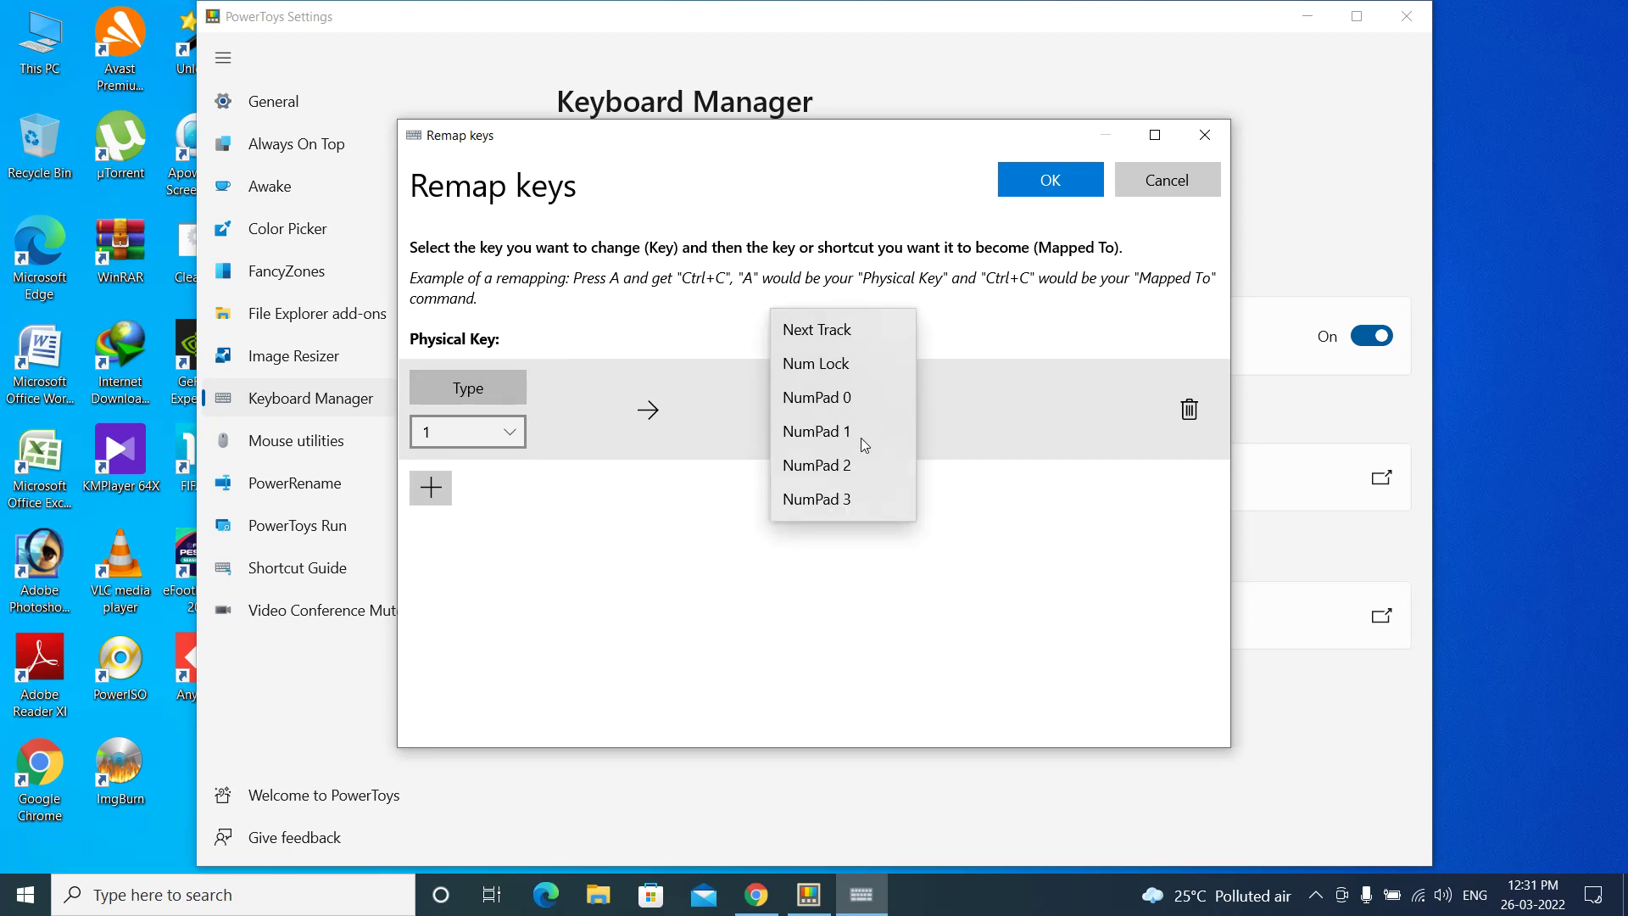
{"action": "scroll", "coordinate": [861, 438], "scroll_direction": "up", "scroll_amount": 1}
{"action": "left_click", "coordinate": [862, 438]}
{"action": "left_click", "coordinate": [862, 438]}
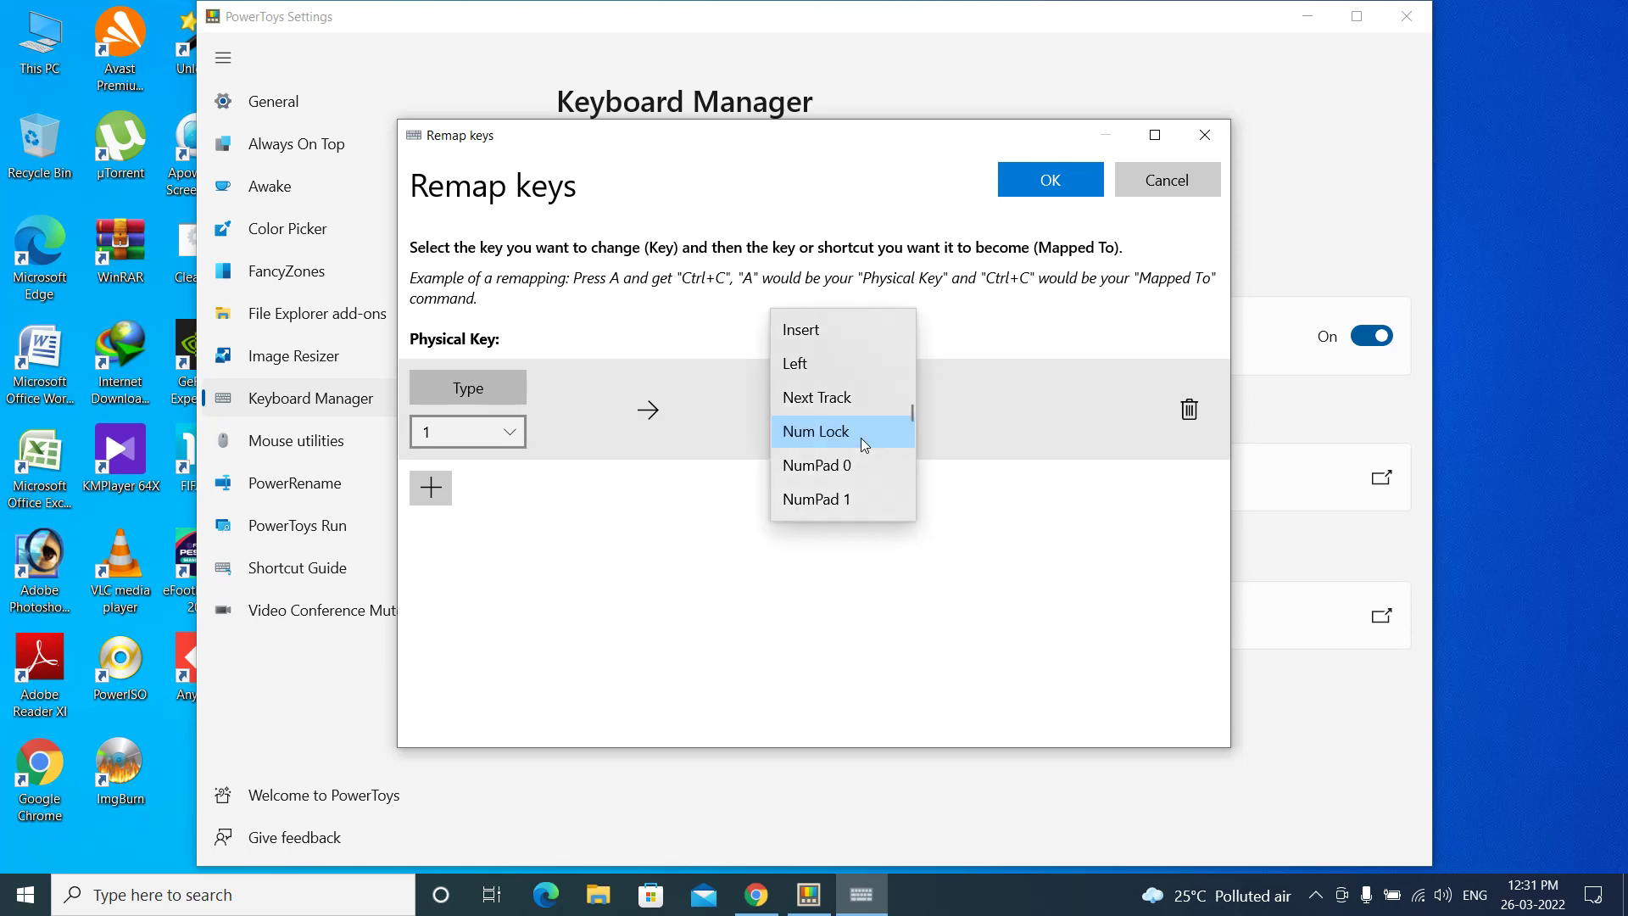
{"action": "scroll", "coordinate": [862, 438], "scroll_direction": "up", "scroll_amount": 6}
{"action": "scroll", "coordinate": [862, 438], "scroll_direction": "up", "scroll_amount": 8}
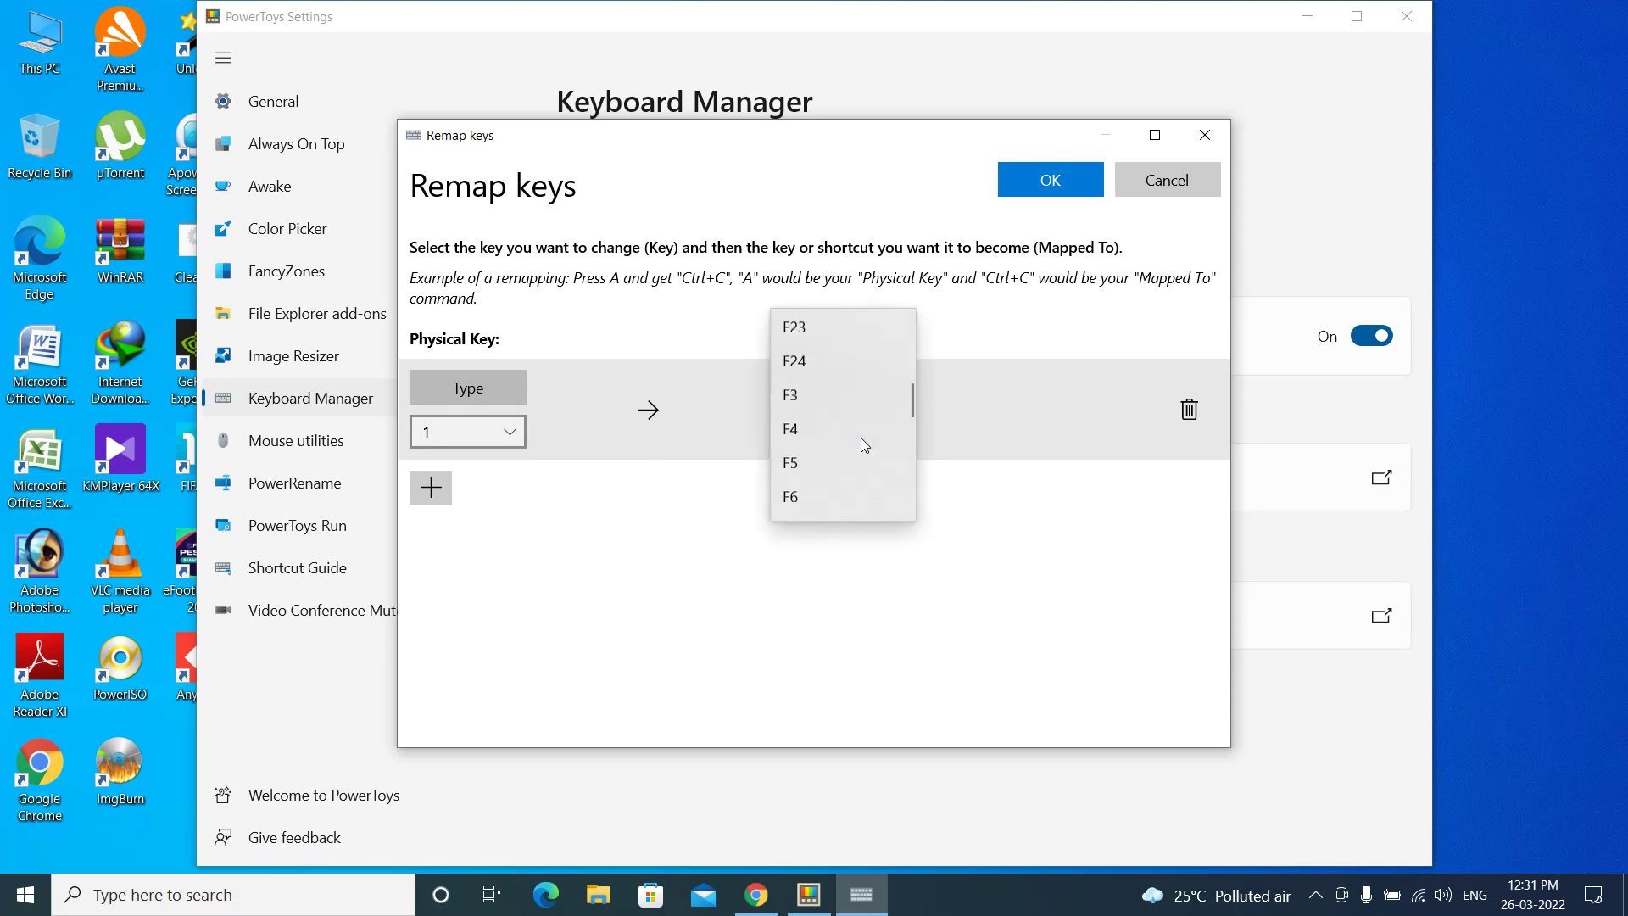
{"action": "scroll", "coordinate": [862, 438], "scroll_direction": "up", "scroll_amount": 4}
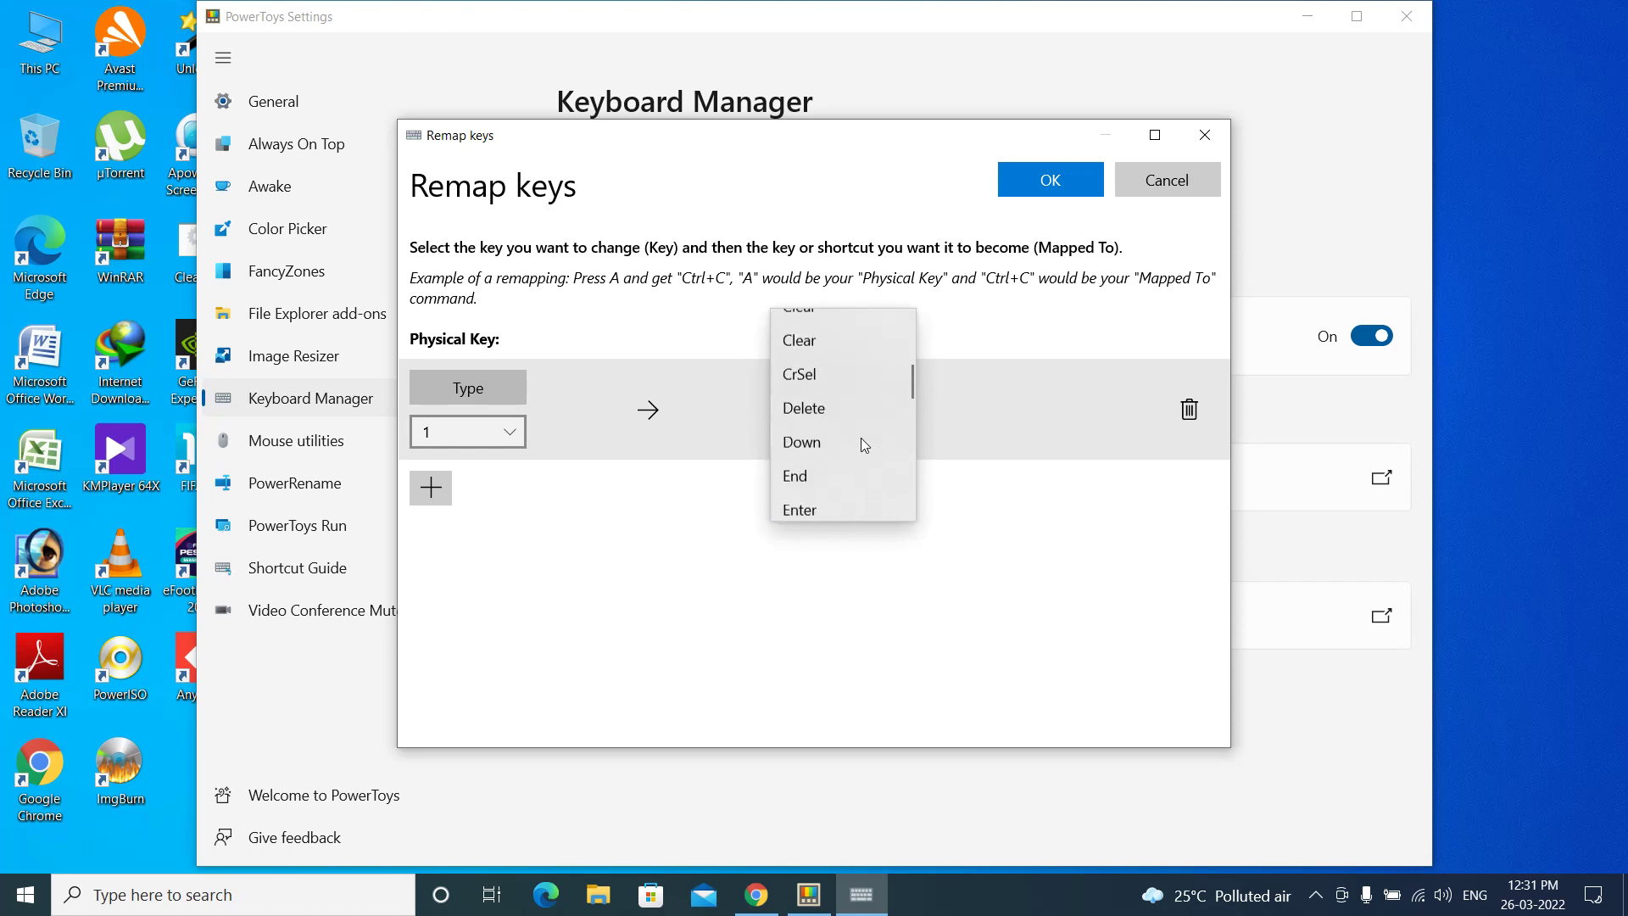
{"action": "left_click", "coordinate": [831, 419]}
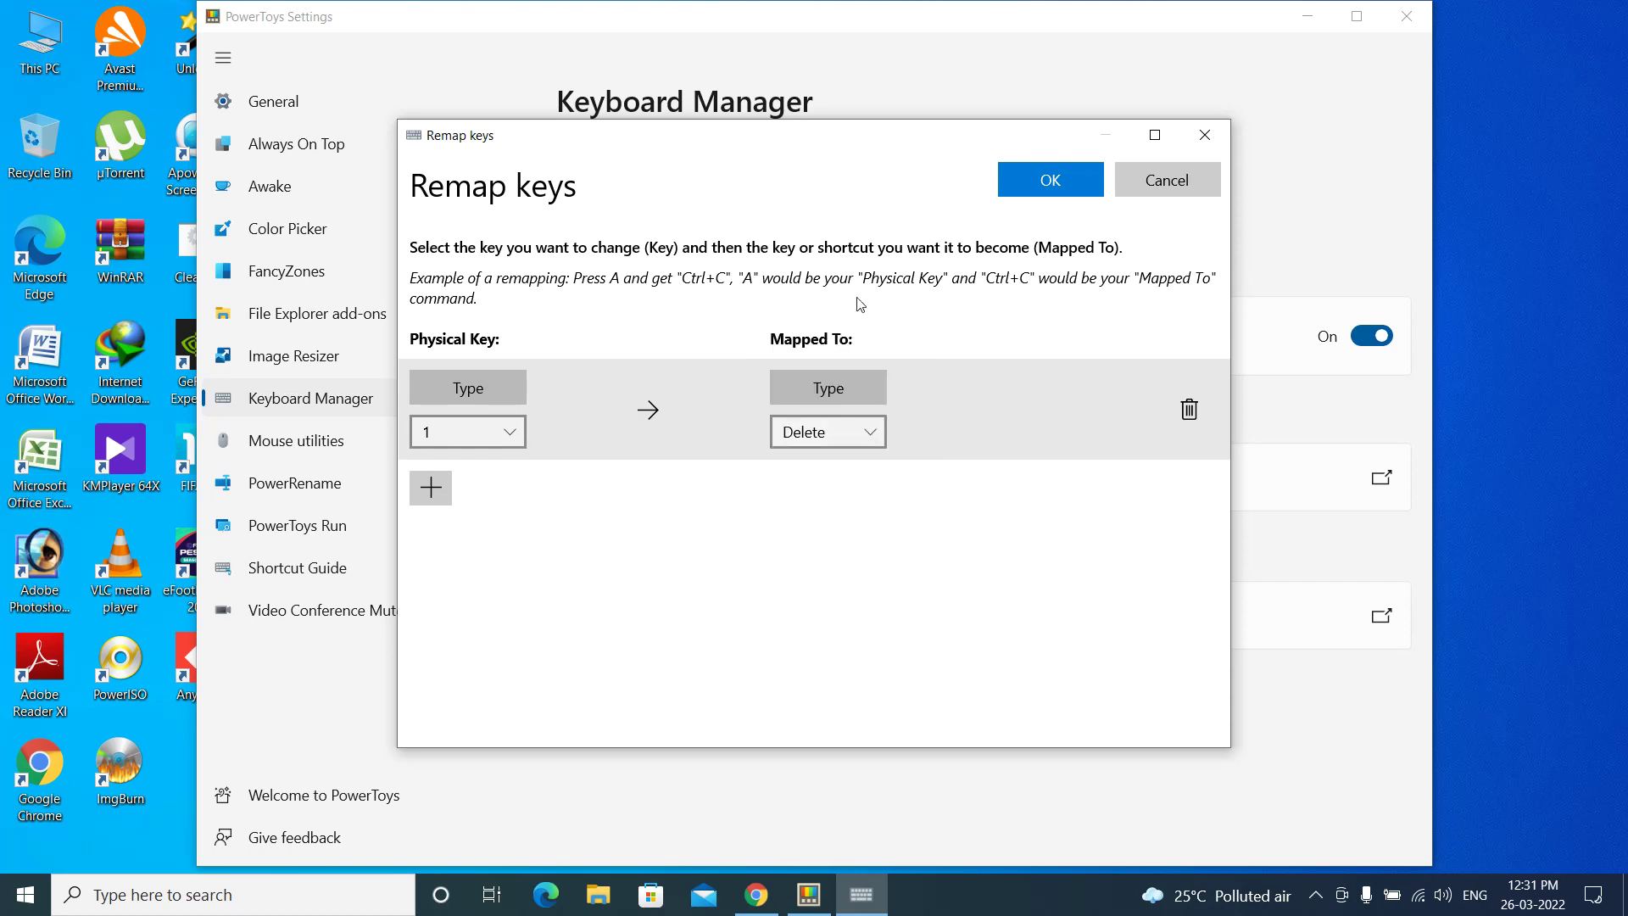
{"action": "left_click", "coordinate": [1053, 179]}
{"action": "left_click", "coordinate": [780, 492]}
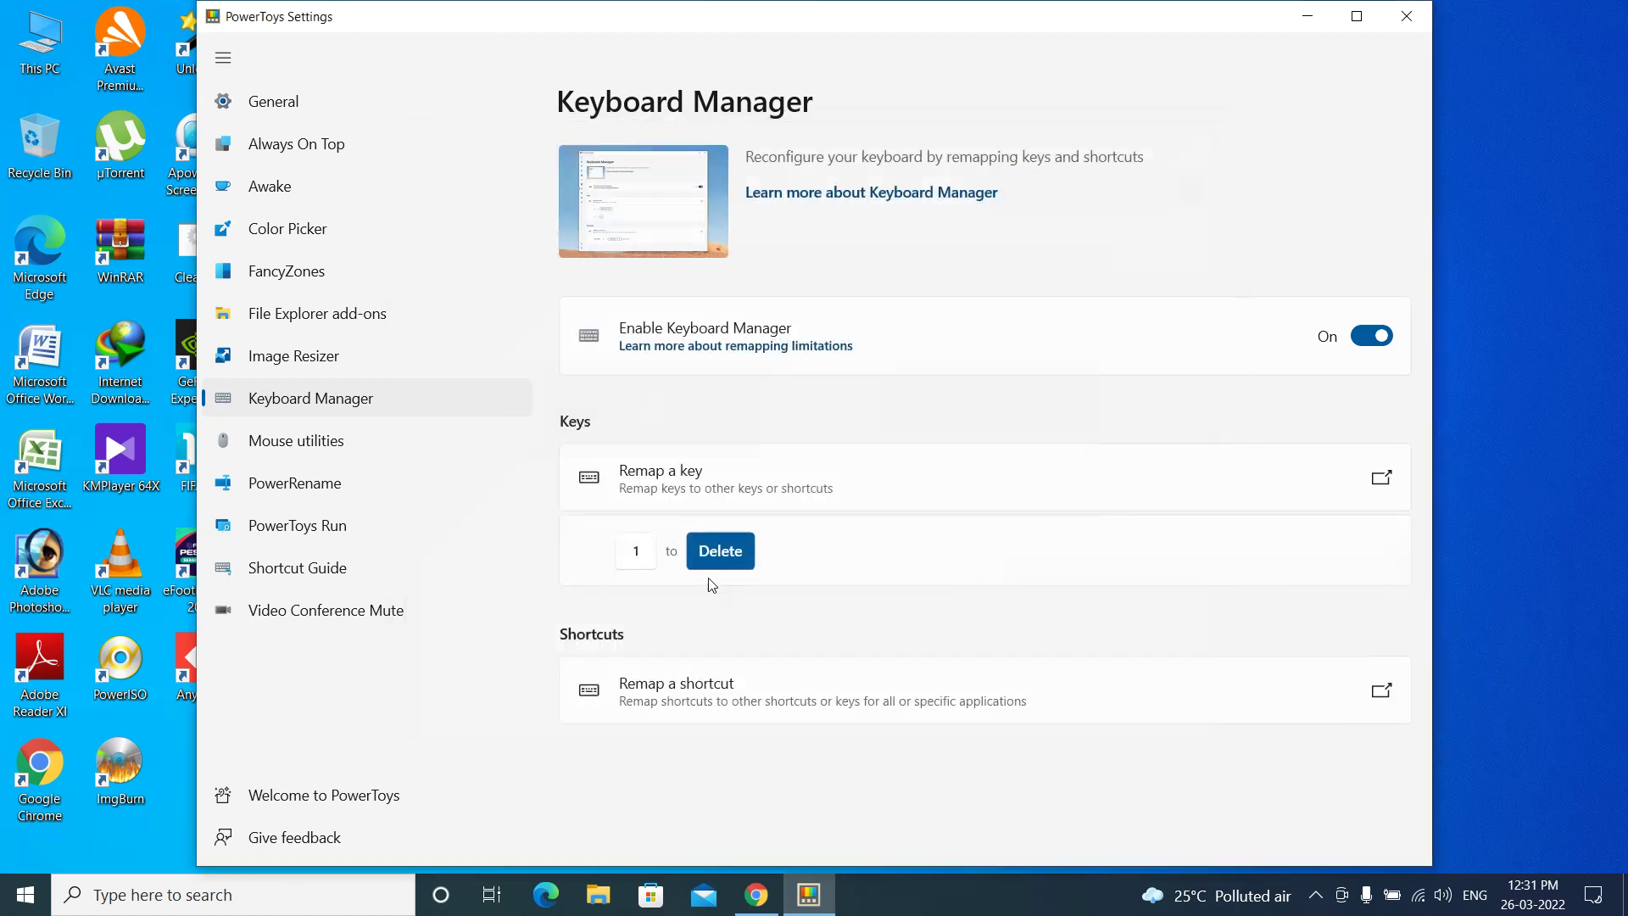
Open the Remap shortcuts window in Keyboard Manager and add an empty shortcut mapping row
{"action": "left_click", "coordinate": [775, 720]}
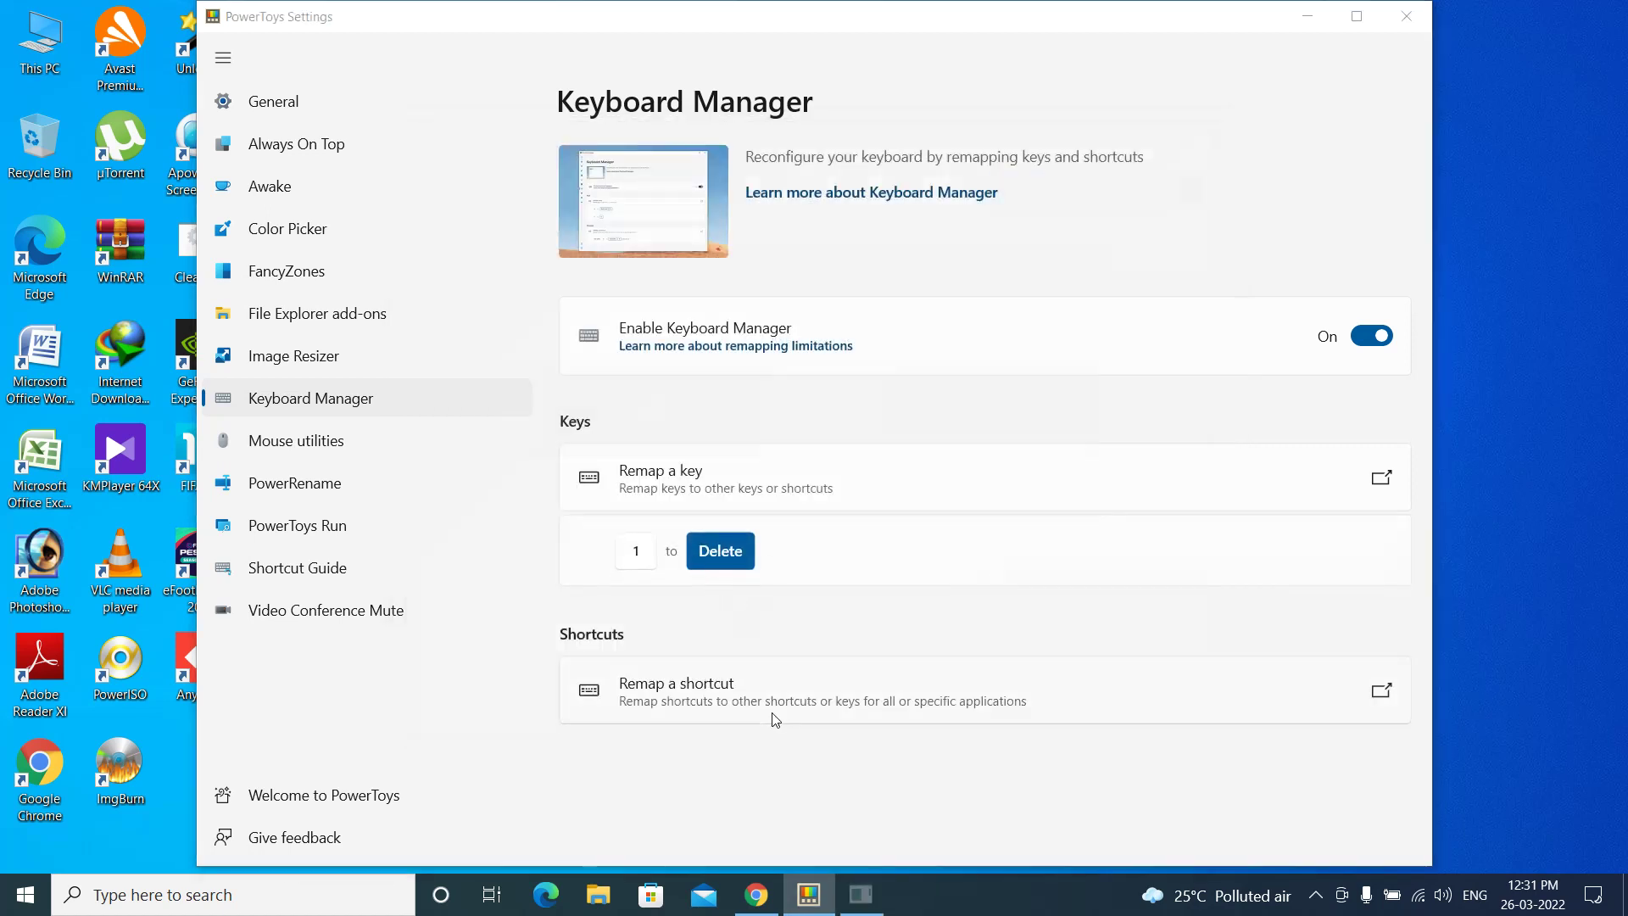
{"action": "left_click", "coordinate": [299, 388]}
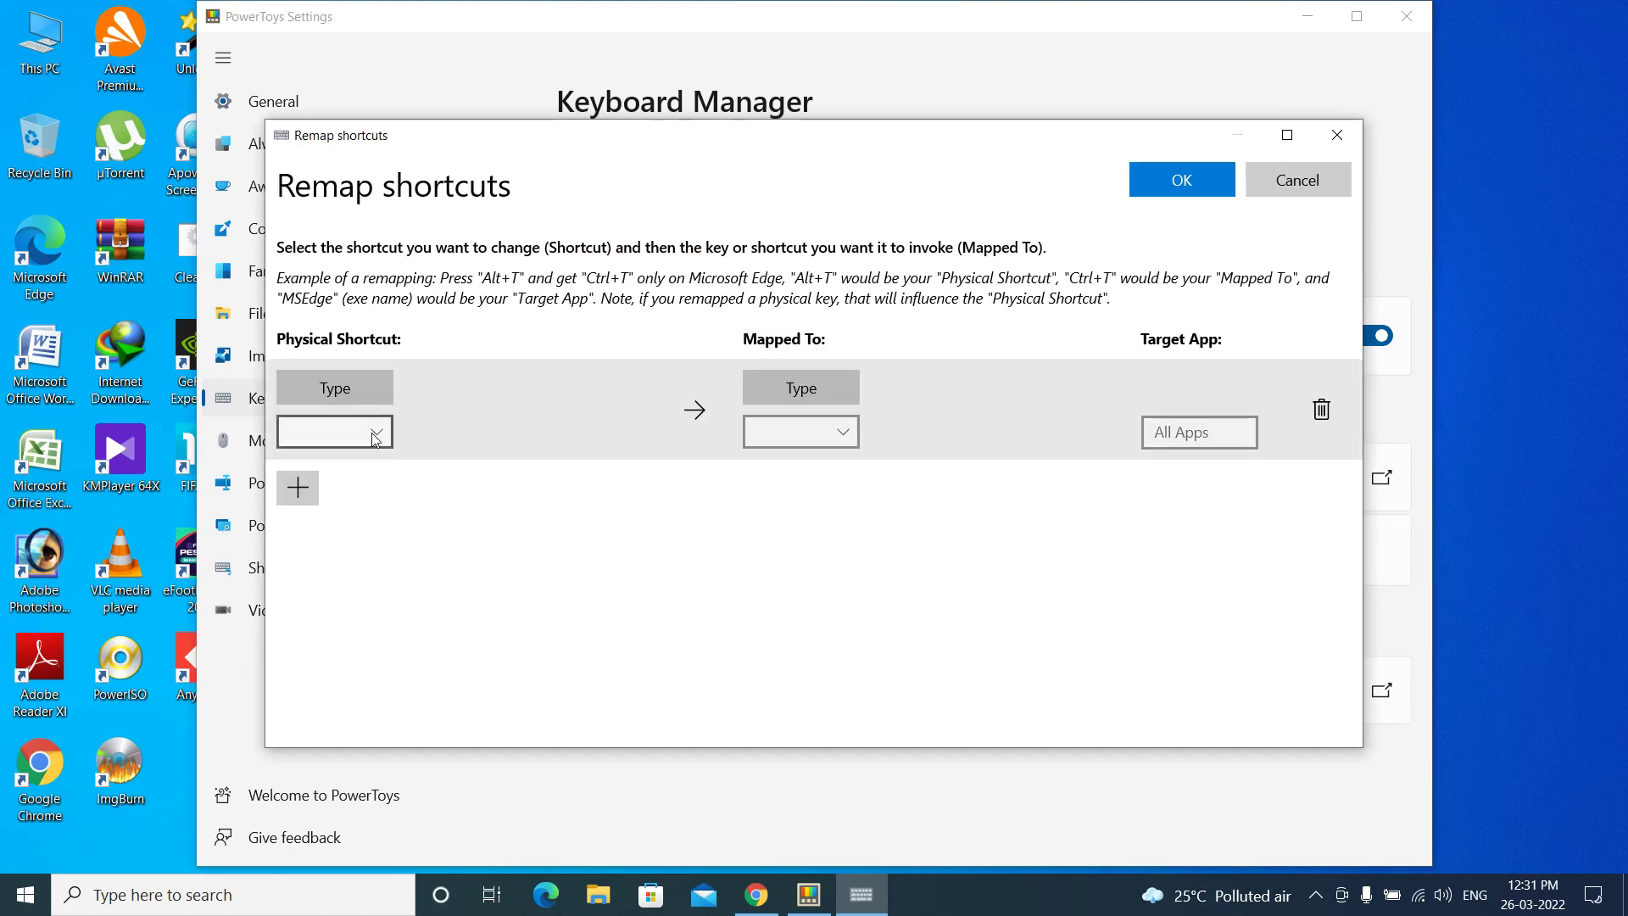
Look through the keys available for the physical shortcut, then close the list without choosing one
{"action": "left_click", "coordinate": [375, 437]}
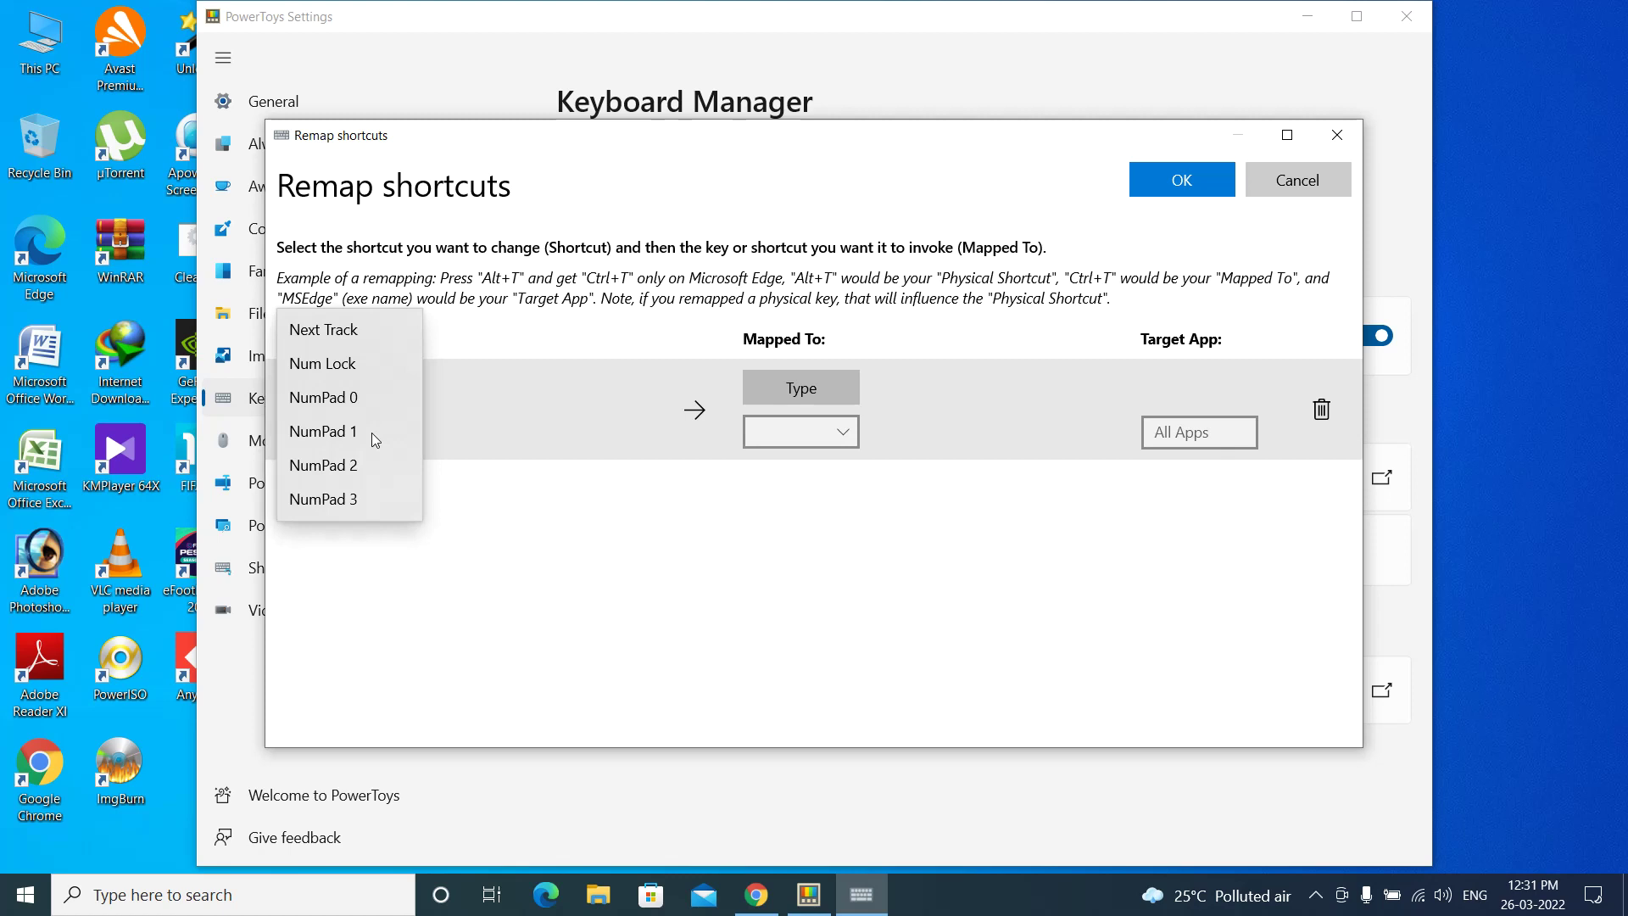
{"action": "scroll", "coordinate": [323, 388], "scroll_direction": "up", "scroll_amount": 12}
{"action": "scroll", "coordinate": [326, 396], "scroll_direction": "up", "scroll_amount": 8}
{"action": "scroll", "coordinate": [327, 396], "scroll_direction": "down", "scroll_amount": 1}
{"action": "scroll", "coordinate": [327, 396], "scroll_direction": "down", "scroll_amount": 15}
{"action": "scroll", "coordinate": [326, 396], "scroll_direction": "down", "scroll_amount": 4}
{"action": "scroll", "coordinate": [326, 475], "scroll_direction": "down", "scroll_amount": 2}
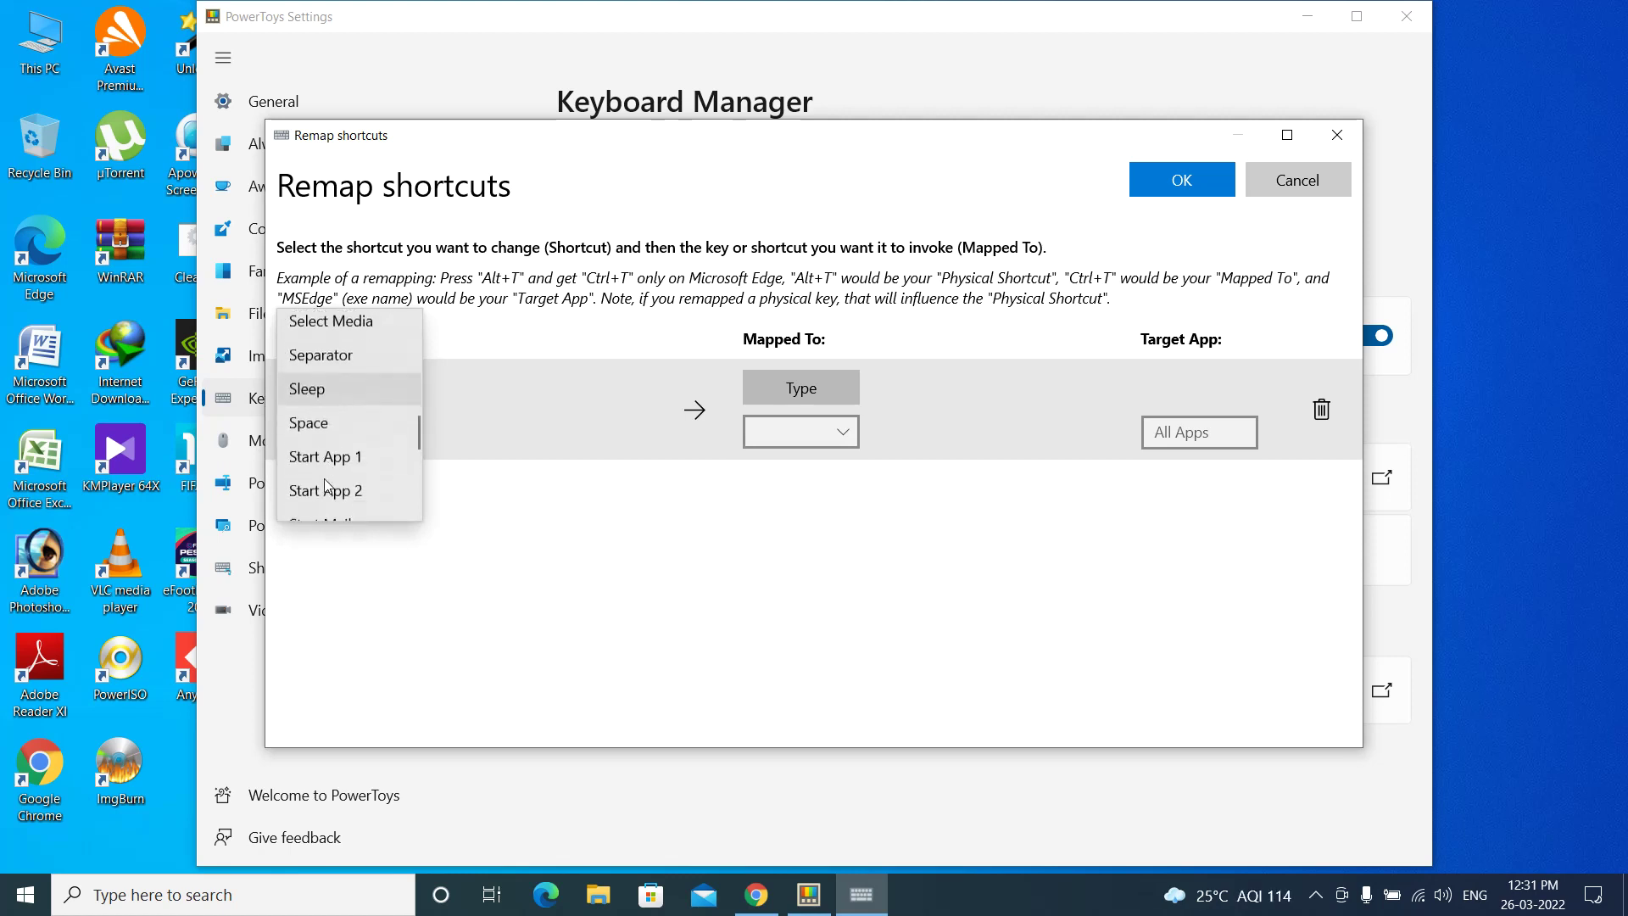
{"action": "scroll", "coordinate": [328, 486], "scroll_direction": "up", "scroll_amount": 5}
{"action": "scroll", "coordinate": [328, 486], "scroll_direction": "down", "scroll_amount": 5}
{"action": "scroll", "coordinate": [328, 484], "scroll_direction": "down", "scroll_amount": 7}
{"action": "scroll", "coordinate": [327, 486], "scroll_direction": "down", "scroll_amount": 10}
{"action": "scroll", "coordinate": [328, 485], "scroll_direction": "down", "scroll_amount": 20}
{"action": "scroll", "coordinate": [327, 485], "scroll_direction": "down", "scroll_amount": 2}
{"action": "scroll", "coordinate": [328, 484], "scroll_direction": "up", "scroll_amount": 1}
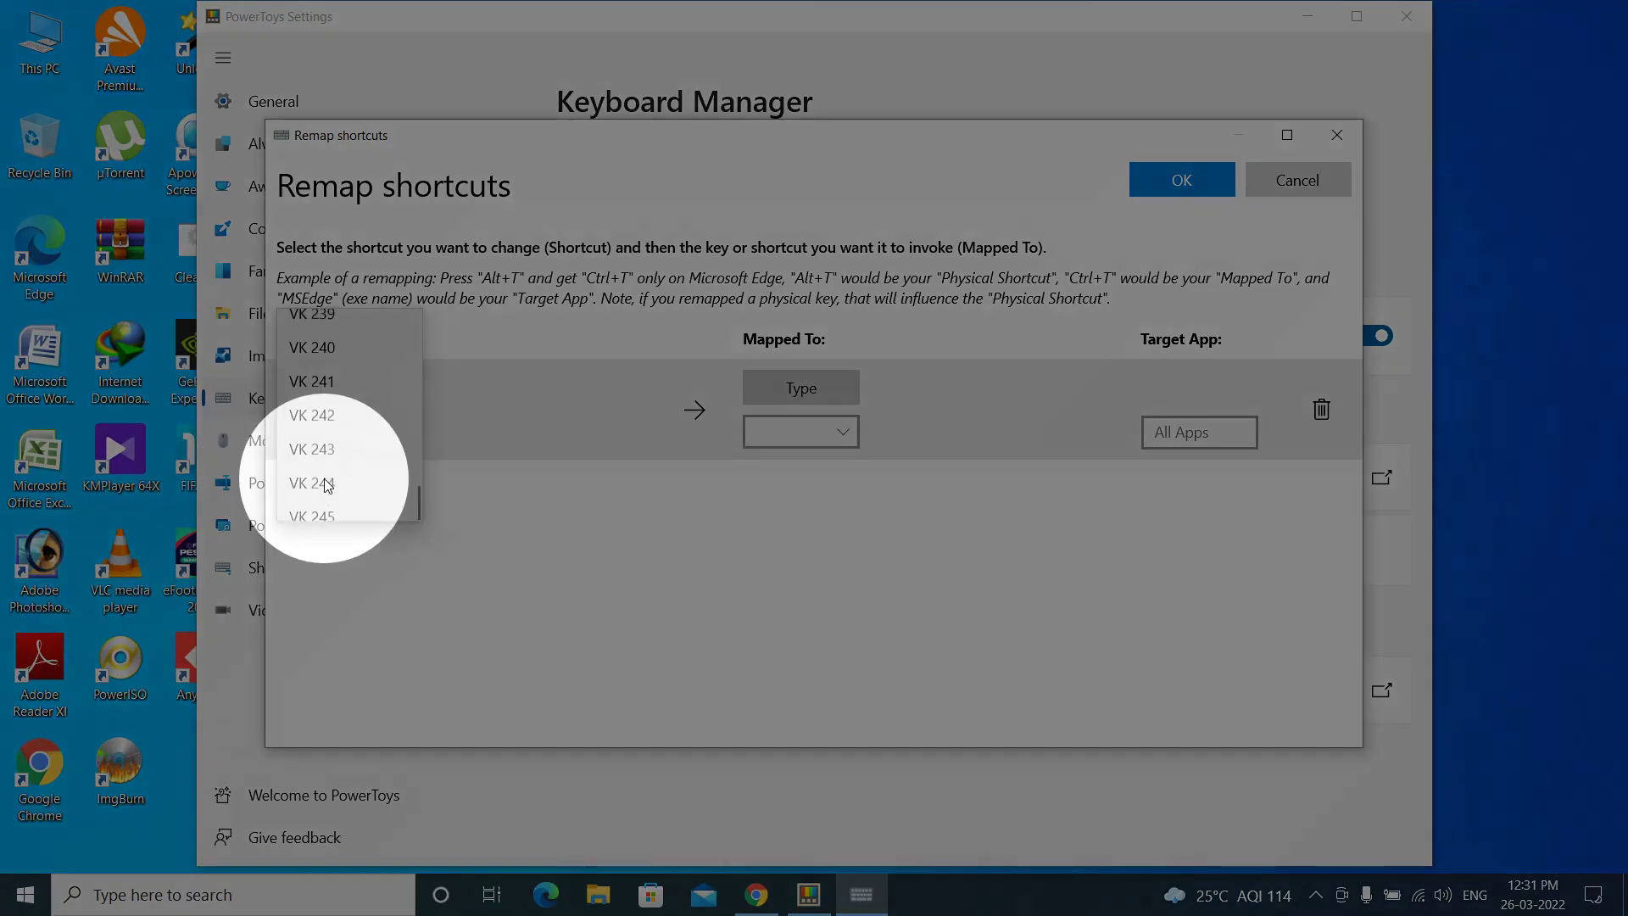
{"action": "left_click", "coordinate": [328, 484]}
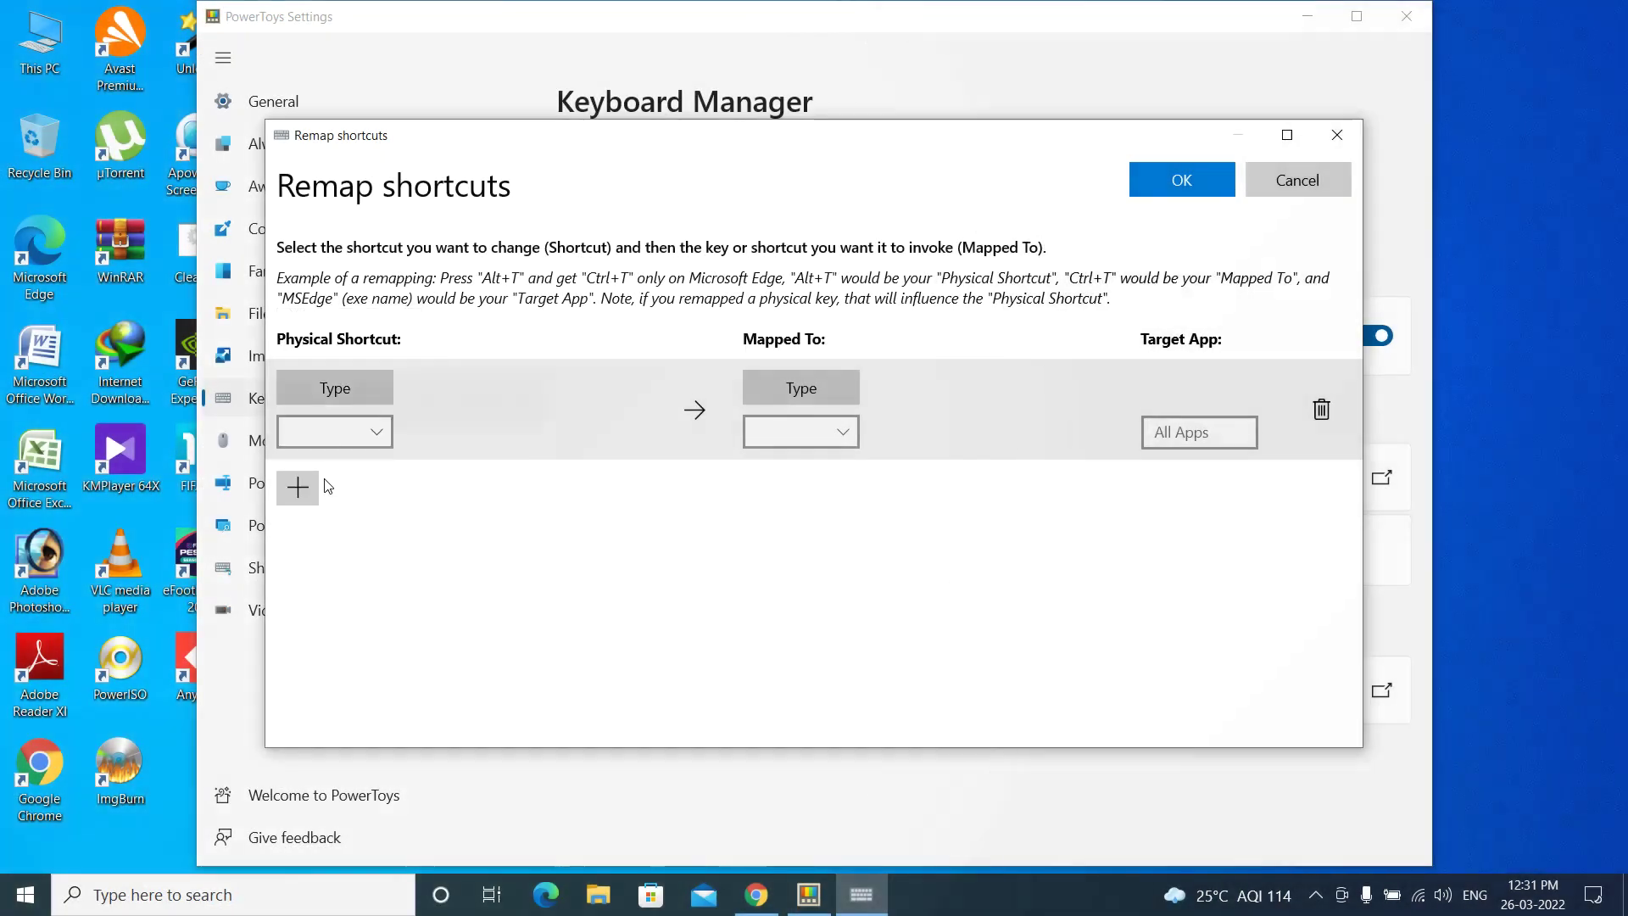
Set the physical shortcut in the new row to Shift + D
{"action": "left_click", "coordinate": [342, 434]}
{"action": "scroll", "coordinate": [343, 424], "scroll_direction": "up", "scroll_amount": 10}
{"action": "scroll", "coordinate": [344, 419], "scroll_direction": "down", "scroll_amount": 8}
{"action": "scroll", "coordinate": [344, 419], "scroll_direction": "up", "scroll_amount": 8}
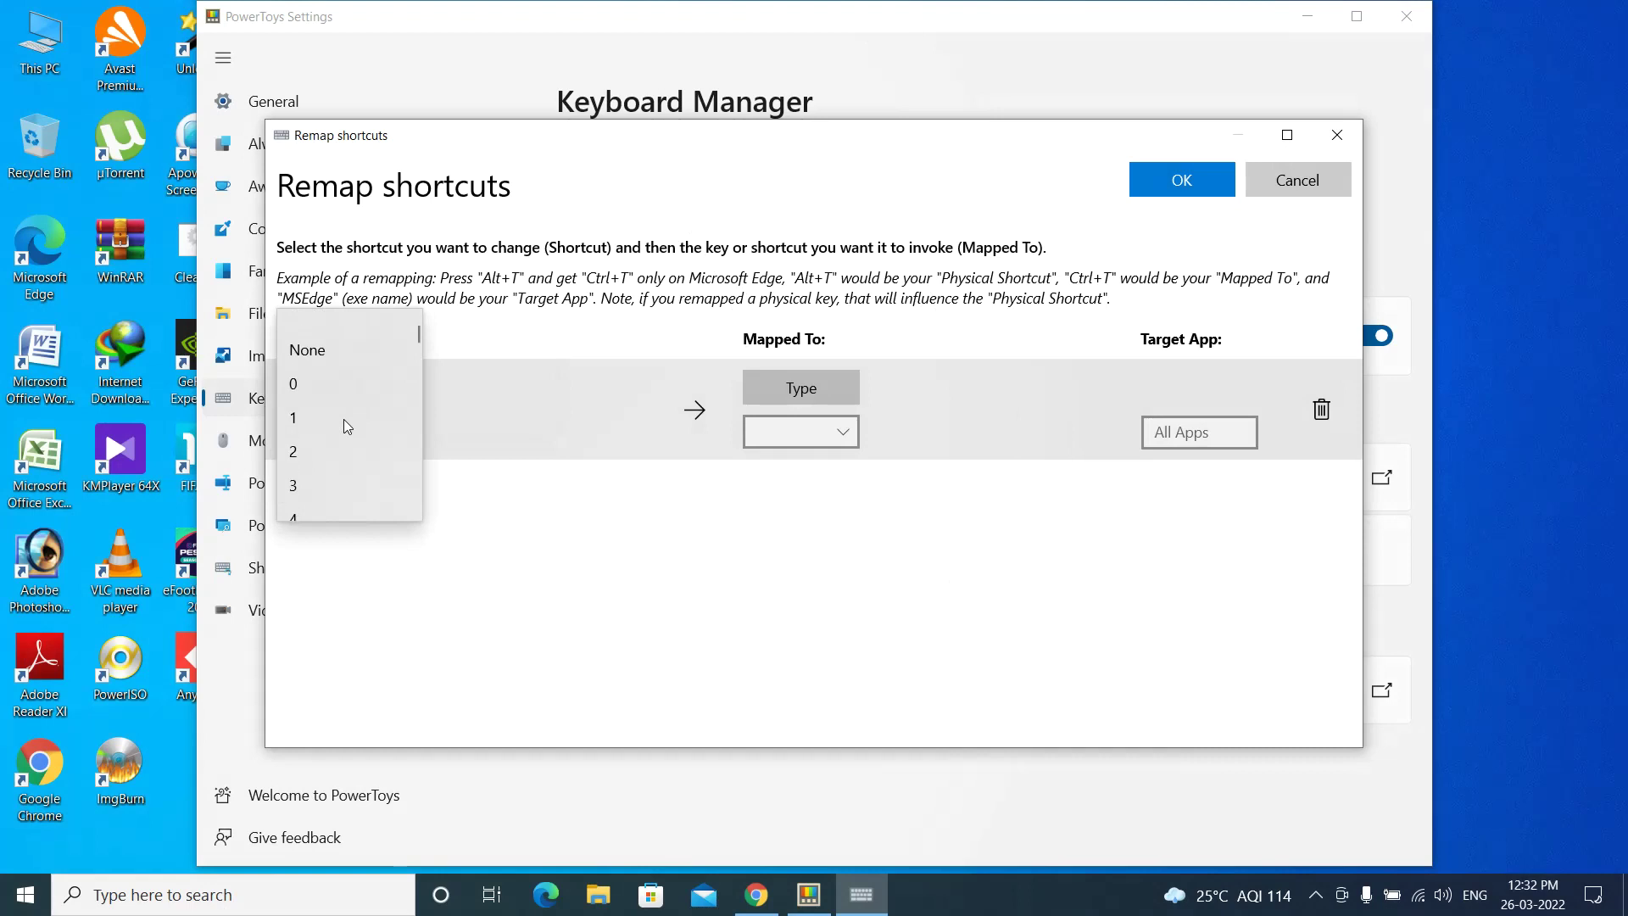
{"action": "scroll", "coordinate": [344, 419], "scroll_direction": "down", "scroll_amount": 6}
{"action": "scroll", "coordinate": [344, 419], "scroll_direction": "down", "scroll_amount": 5}
{"action": "scroll", "coordinate": [343, 419], "scroll_direction": "down", "scroll_amount": 4}
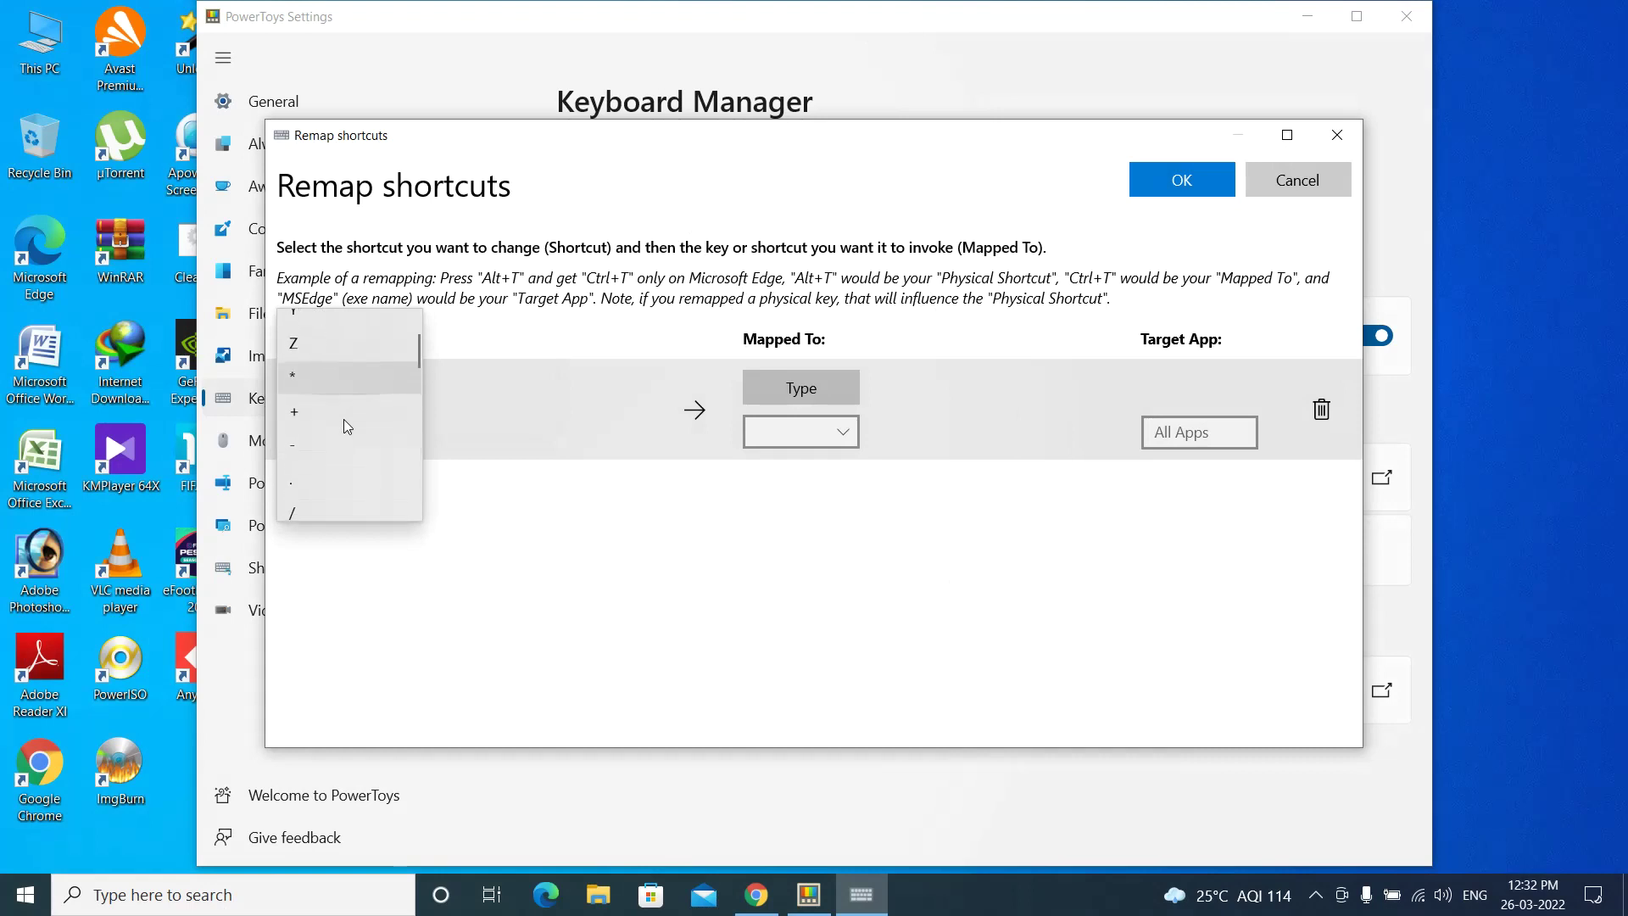
{"action": "scroll", "coordinate": [344, 419], "scroll_direction": "down", "scroll_amount": 4}
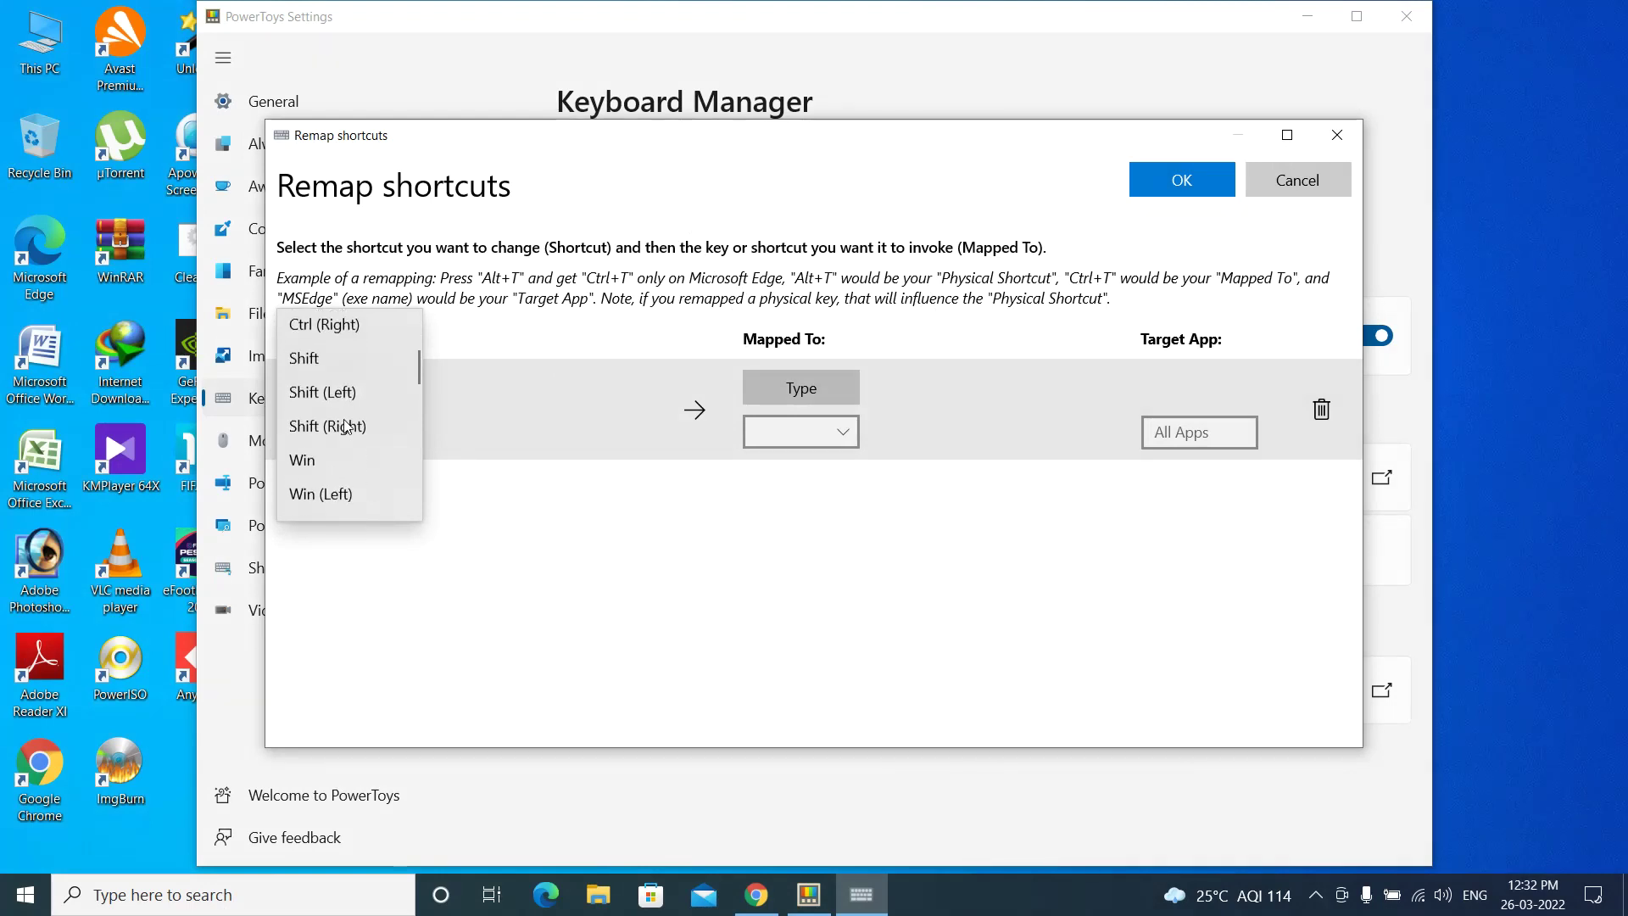
{"action": "left_click", "coordinate": [358, 348]}
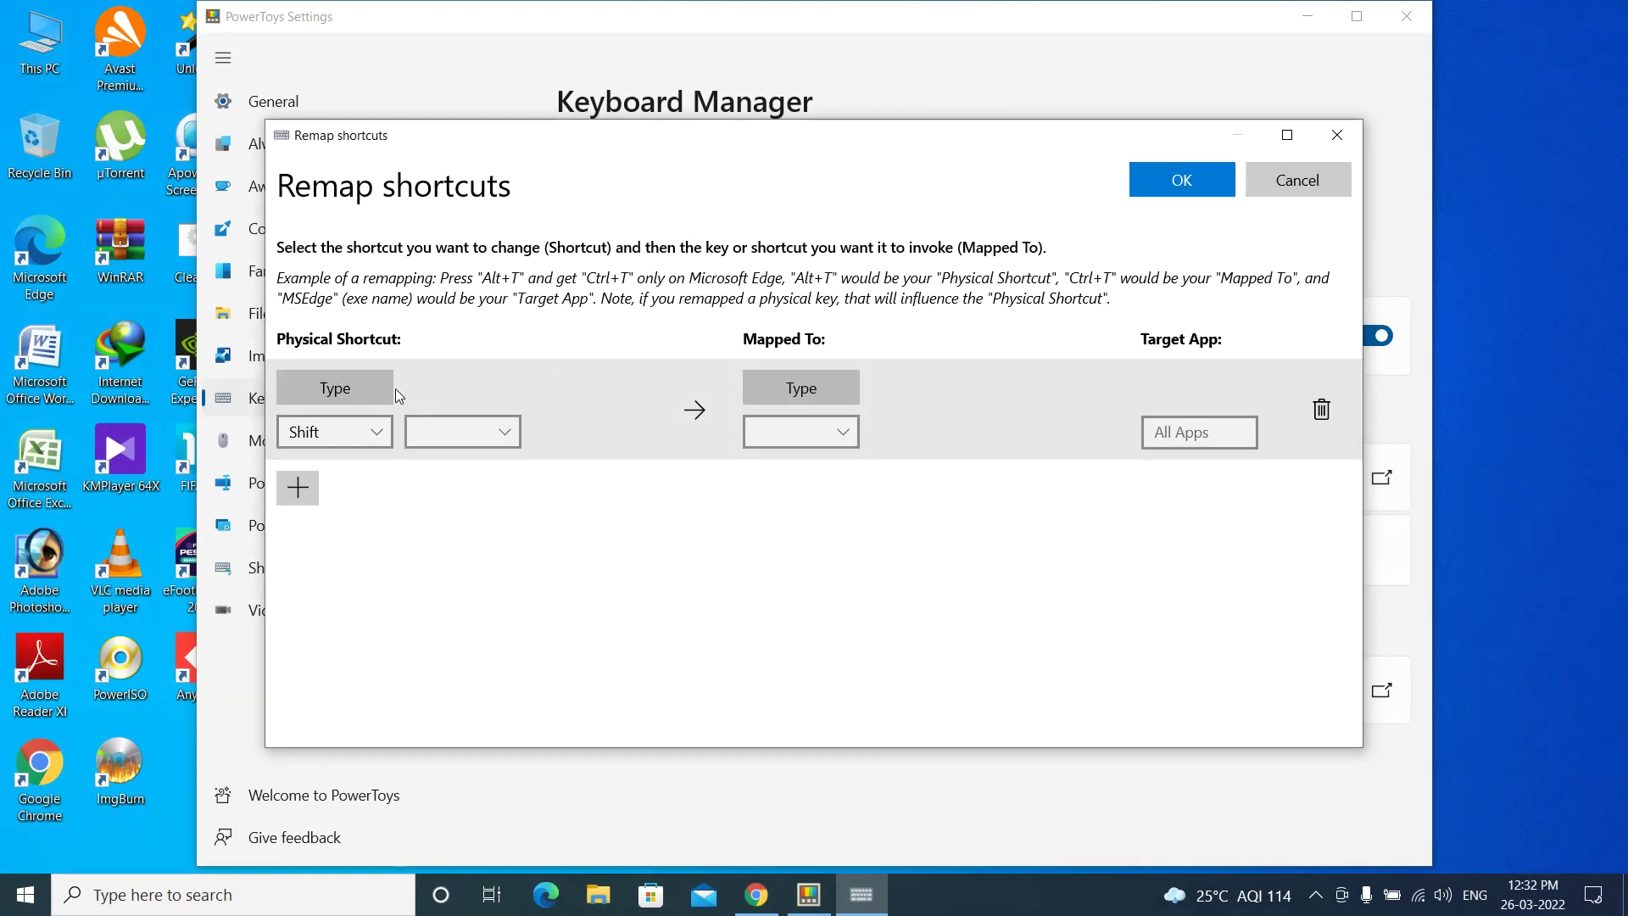
{"action": "left_click", "coordinate": [455, 432]}
{"action": "key", "text": "d"}
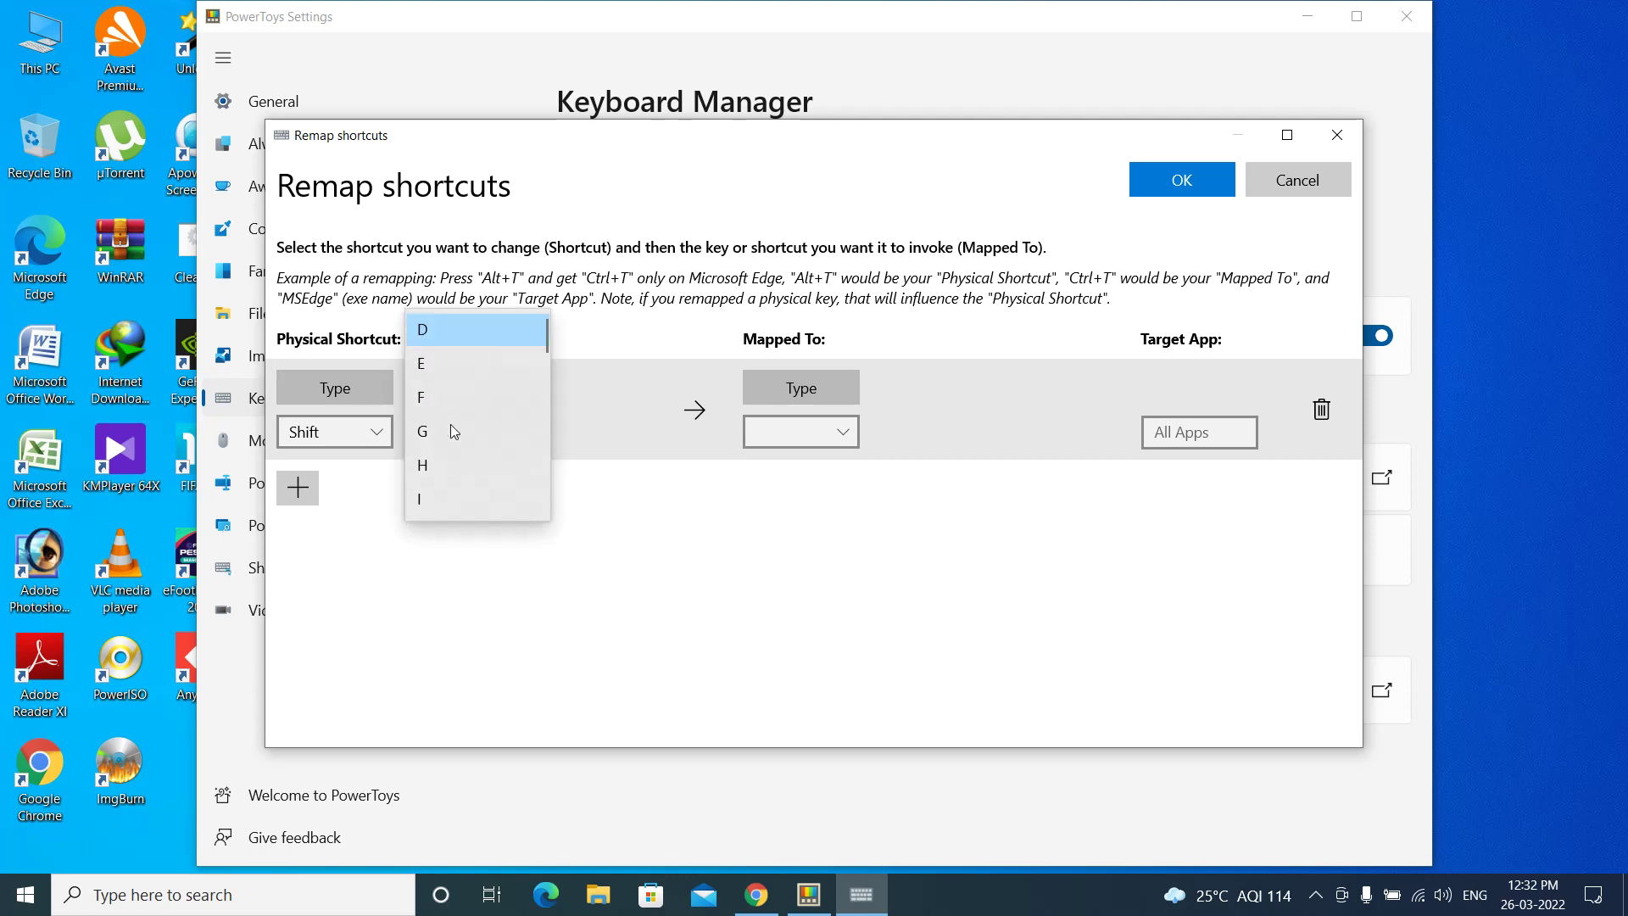
{"action": "key", "text": "Return"}
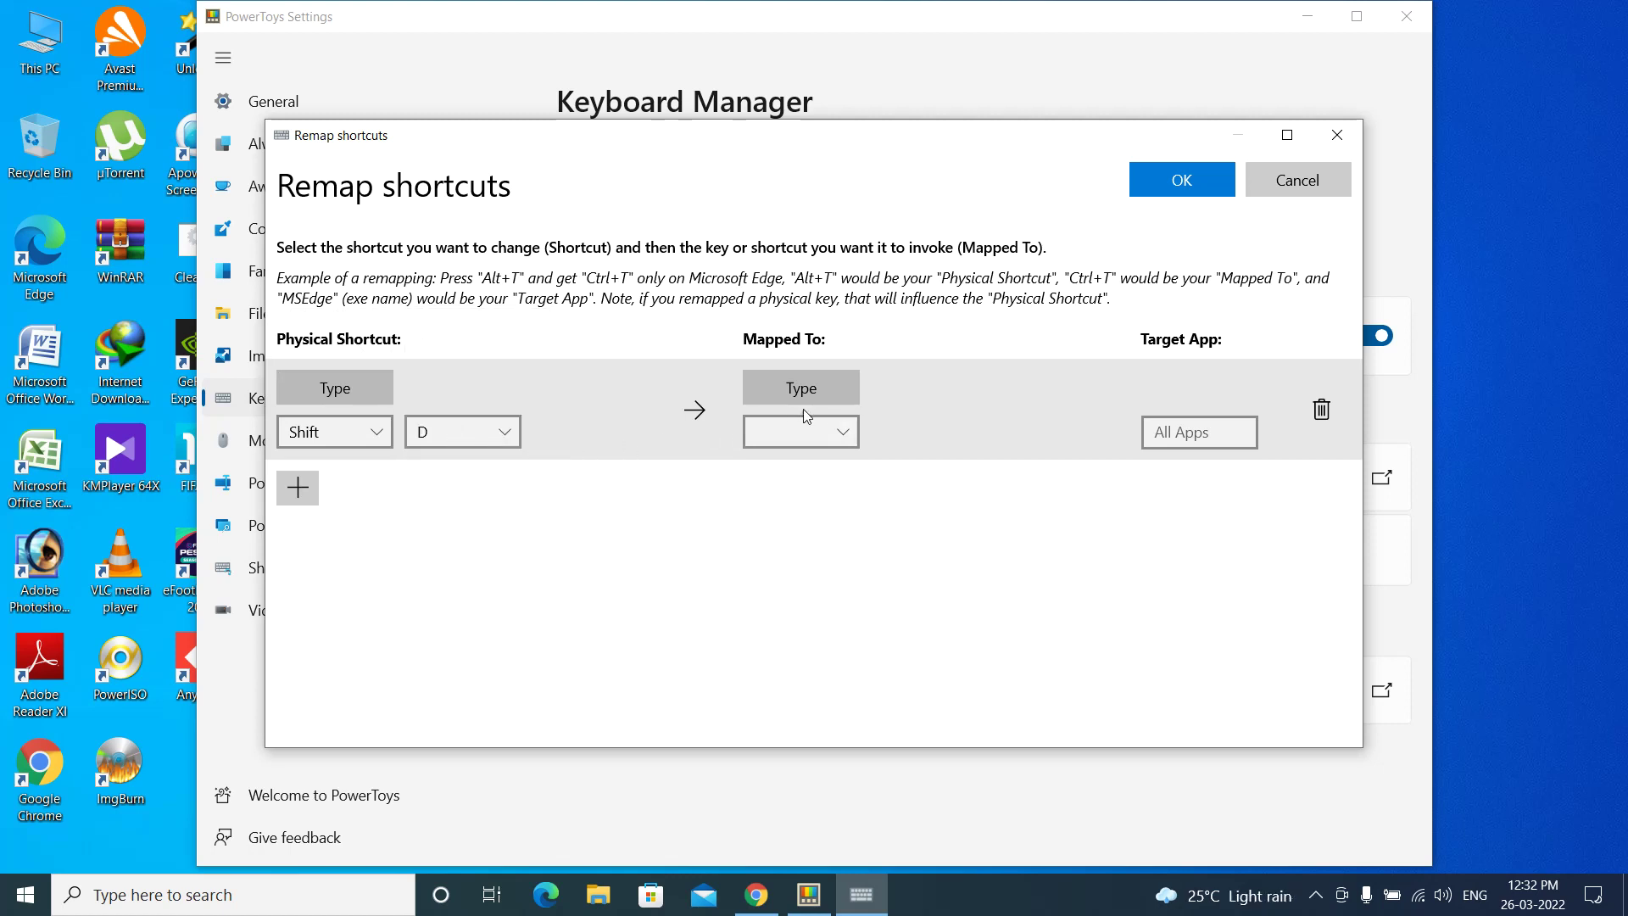
Map the Shift + D shortcut to Ctrl + V for all apps and save the shortcut remapping
{"action": "left_click", "coordinate": [816, 436]}
{"action": "scroll", "coordinate": [821, 412], "scroll_direction": "up", "scroll_amount": 15}
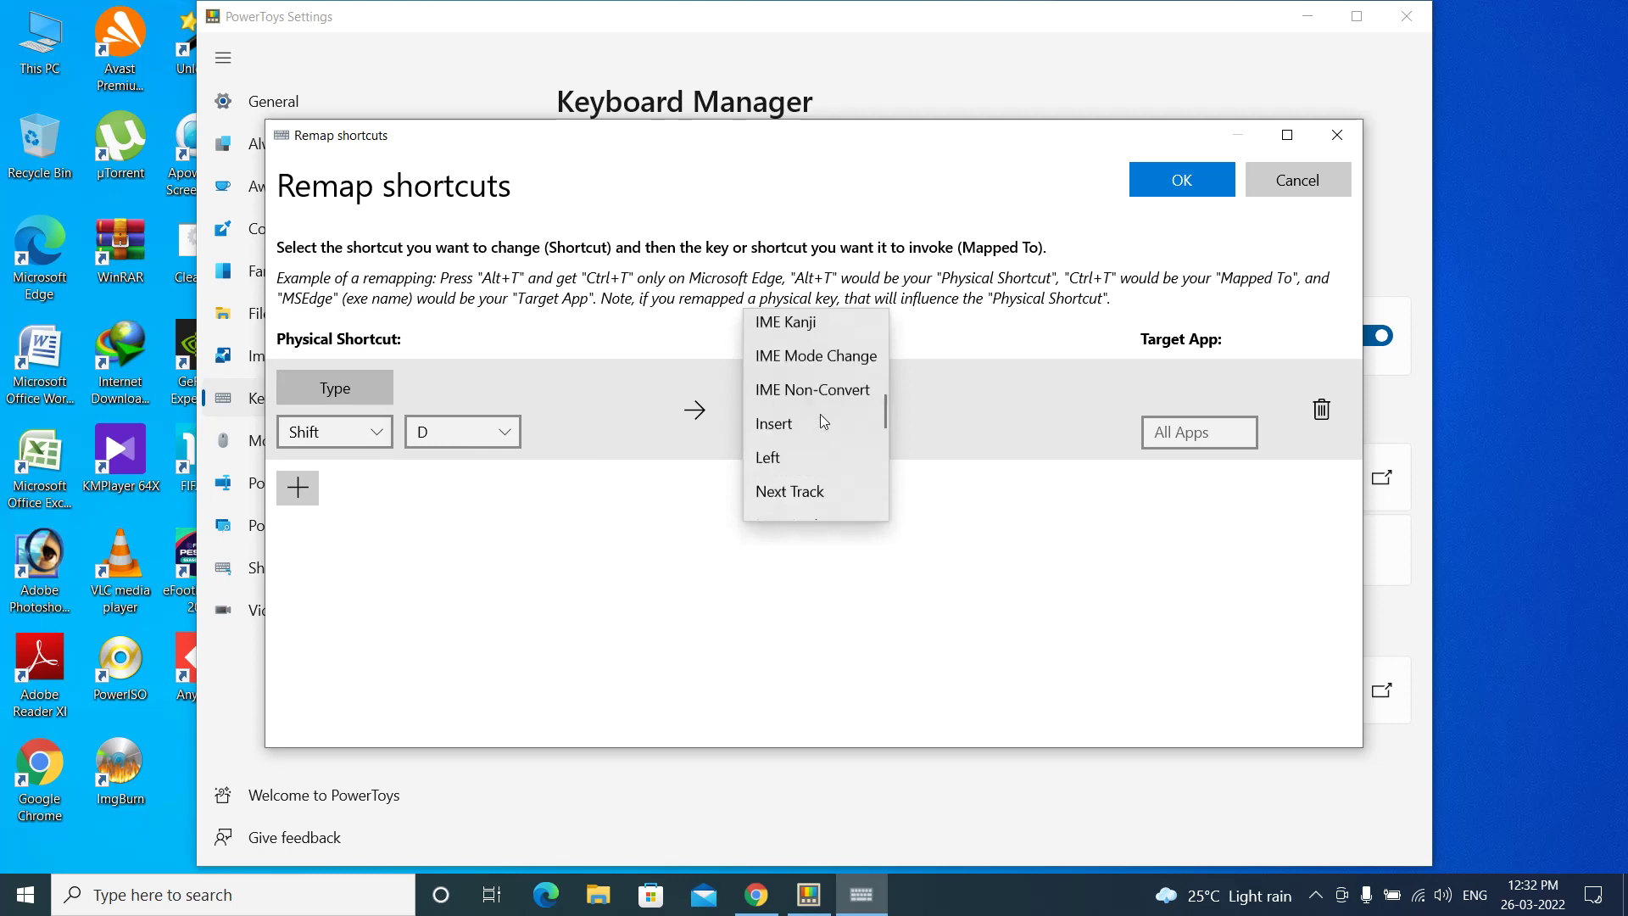
{"action": "scroll", "coordinate": [821, 414], "scroll_direction": "up", "scroll_amount": 5}
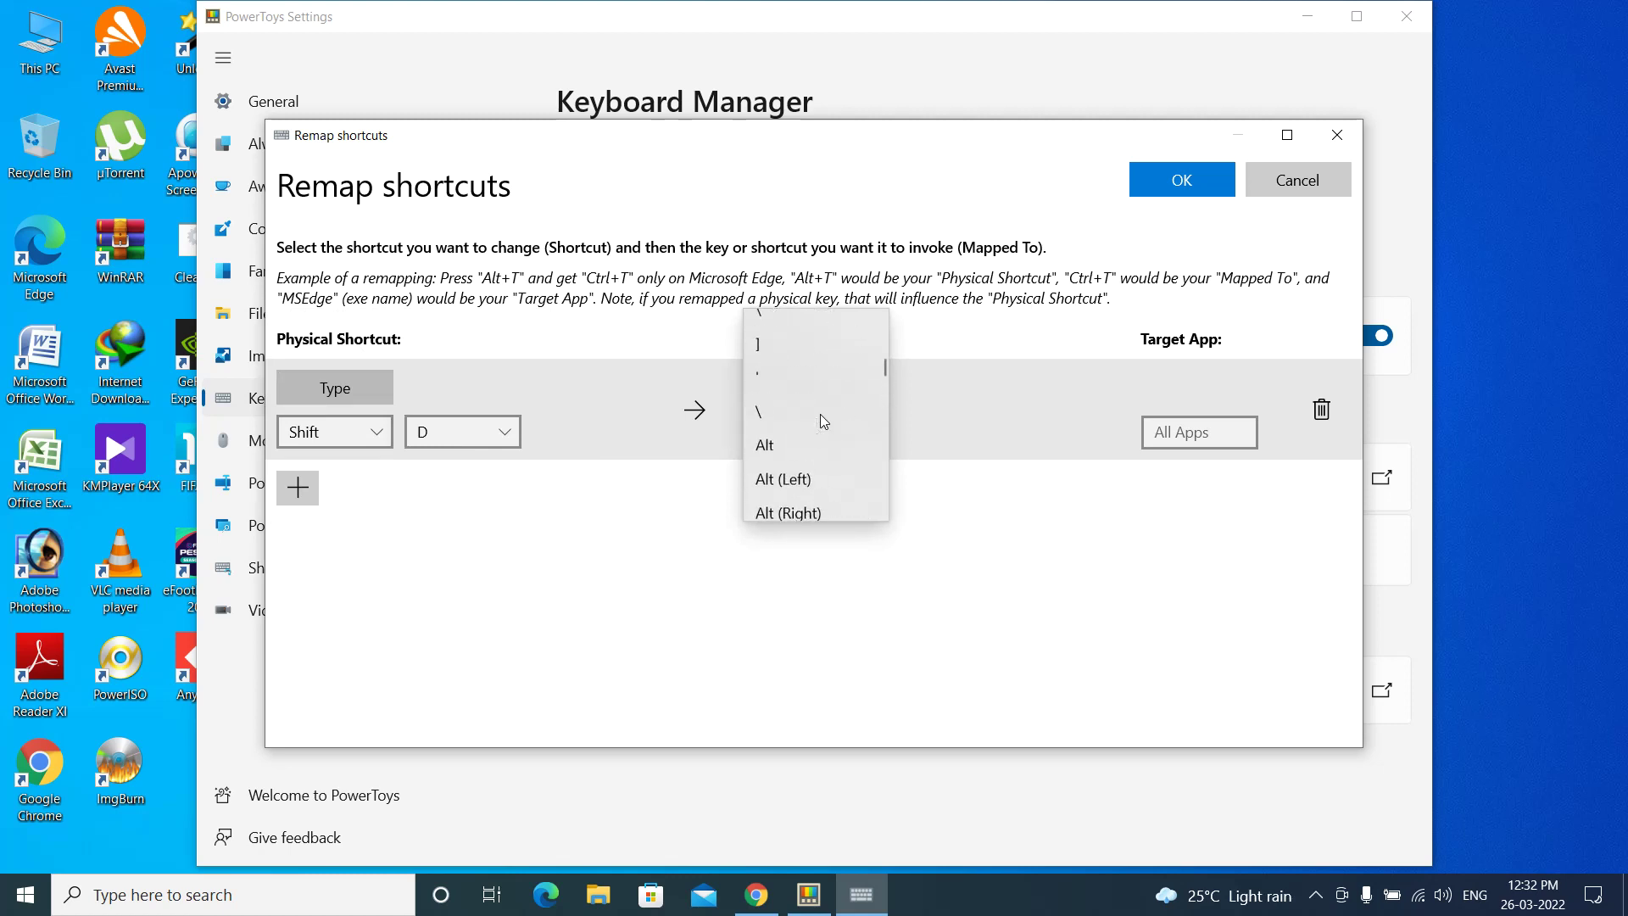
{"action": "scroll", "coordinate": [821, 414], "scroll_direction": "down", "scroll_amount": 2}
{"action": "scroll", "coordinate": [821, 417], "scroll_direction": "up", "scroll_amount": 3}
{"action": "scroll", "coordinate": [821, 417], "scroll_direction": "down", "scroll_amount": 2}
{"action": "scroll", "coordinate": [821, 421], "scroll_direction": "down", "scroll_amount": 1}
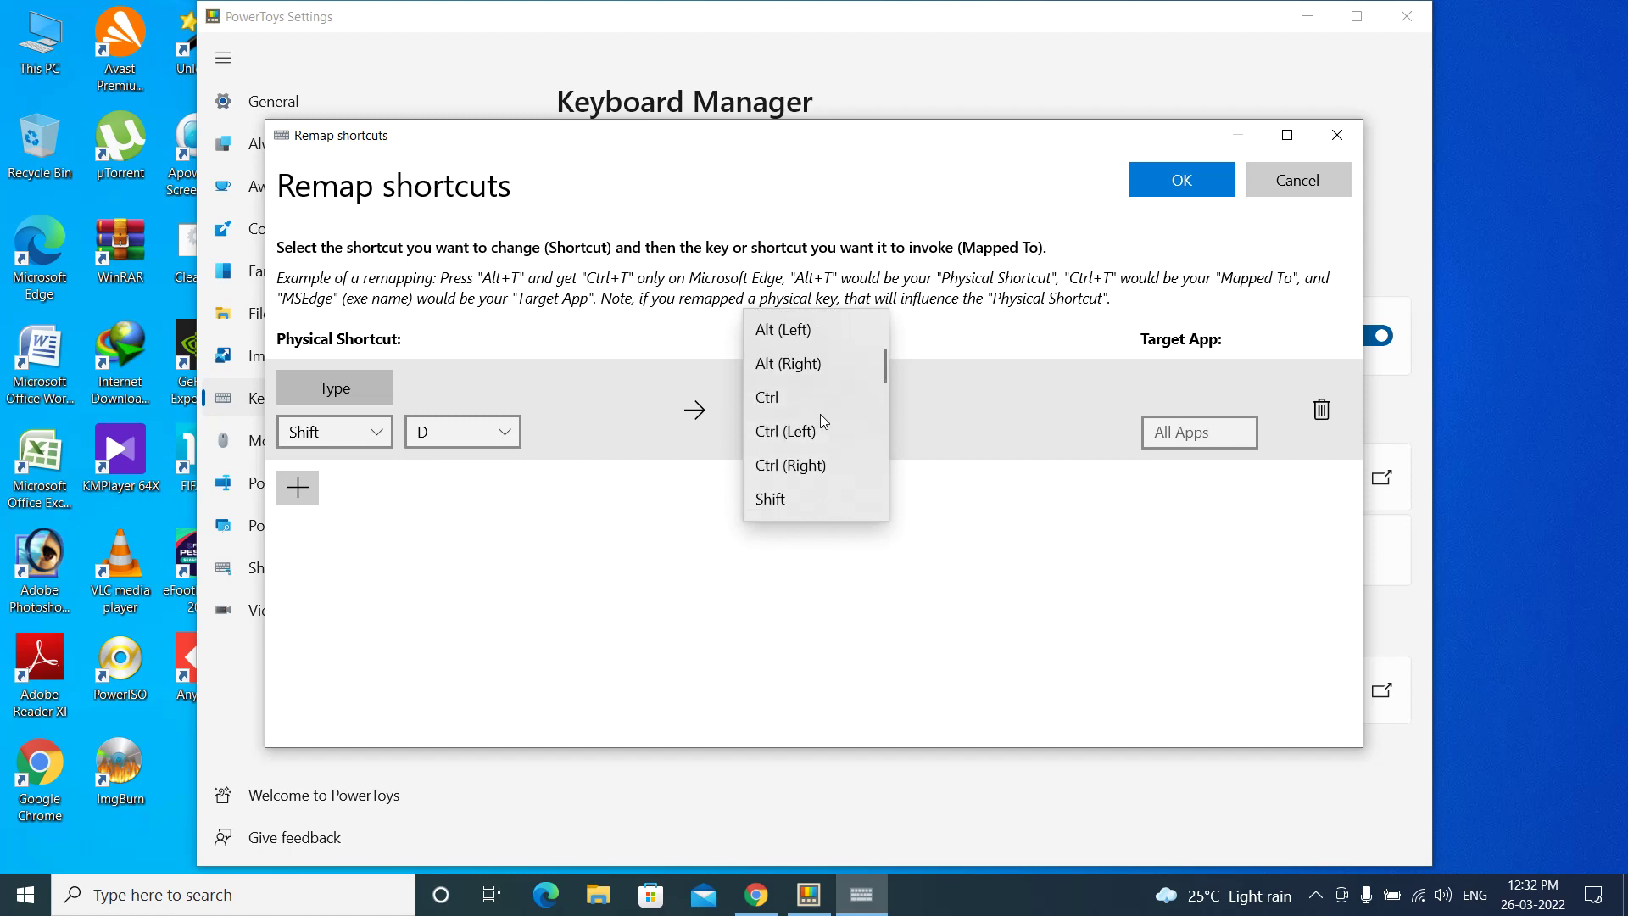
{"action": "left_click", "coordinate": [804, 399]}
{"action": "left_click", "coordinate": [938, 426]}
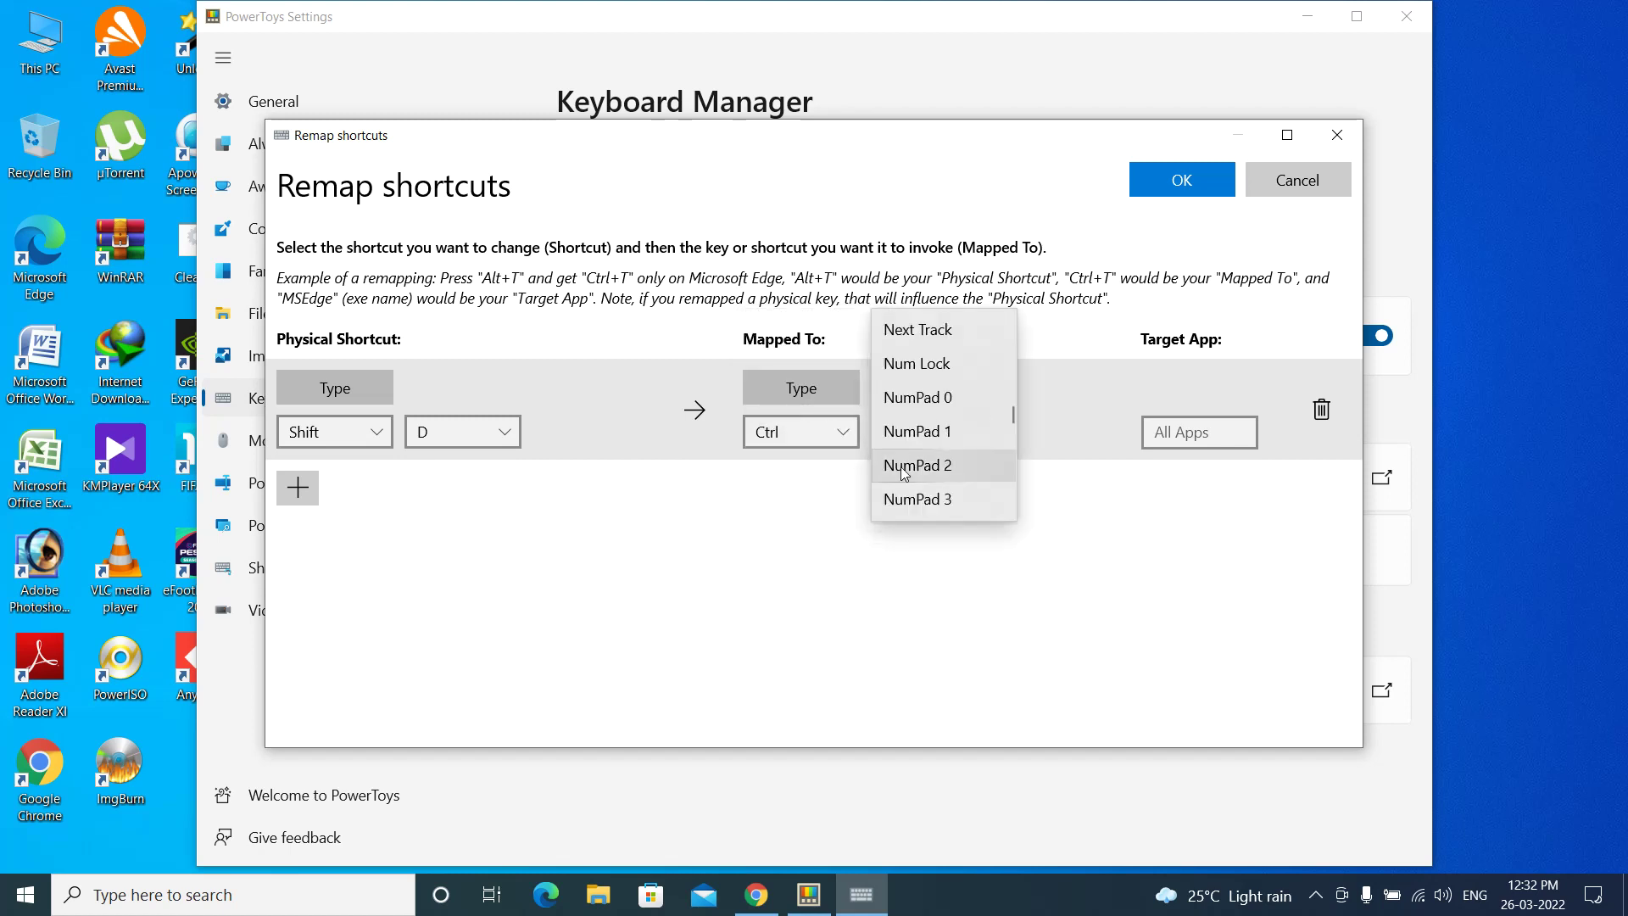
{"action": "key", "text": "v"}
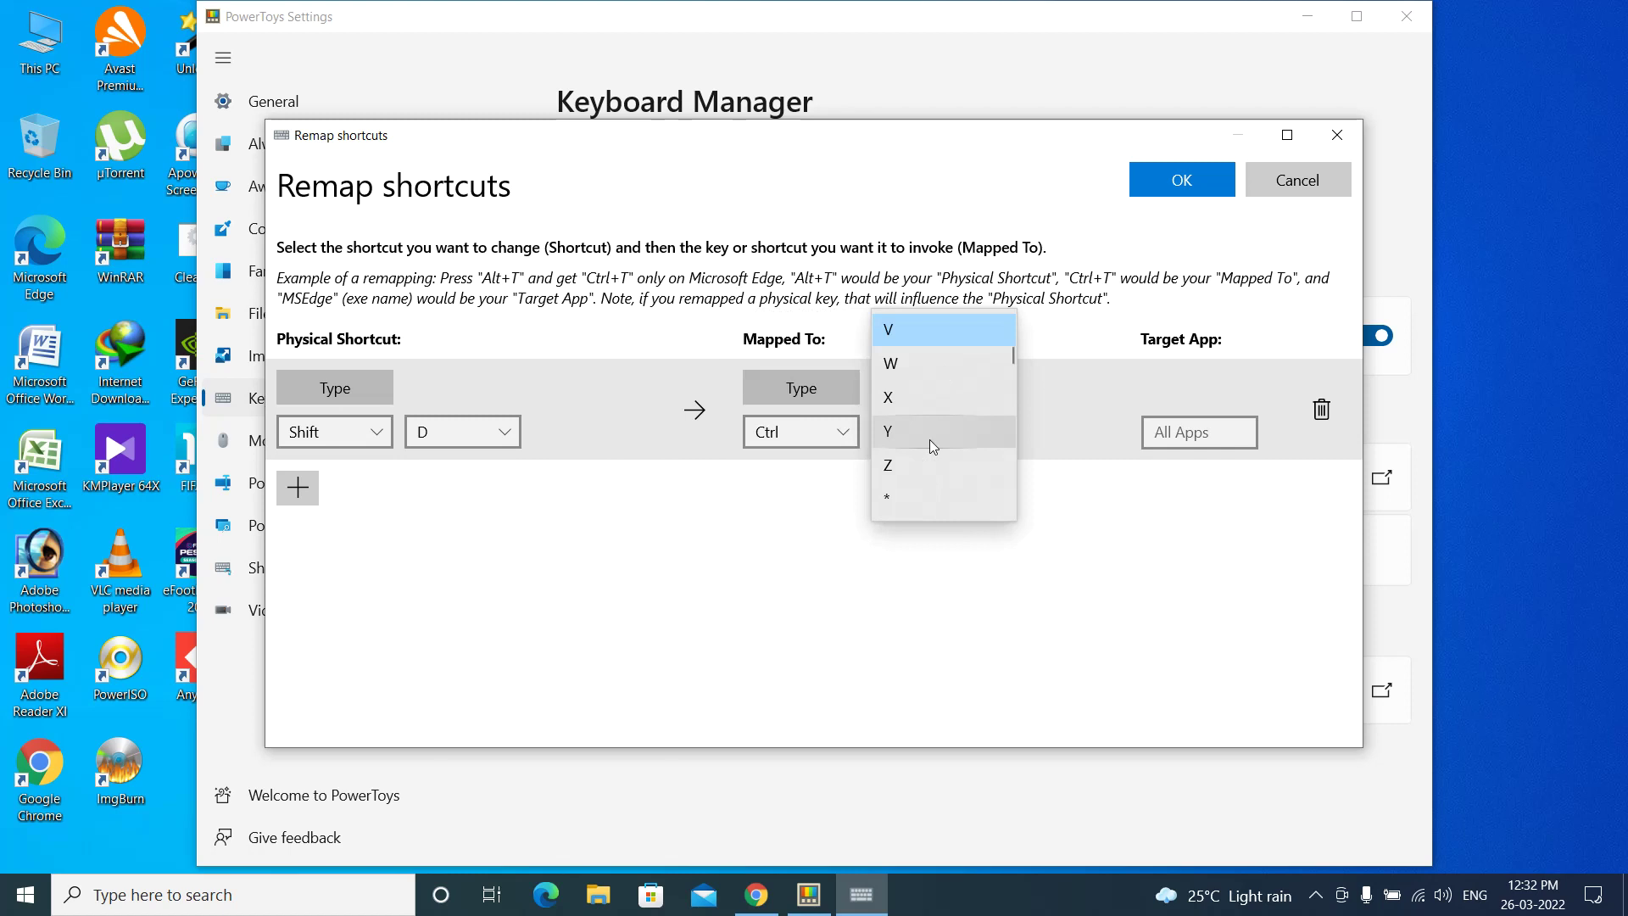
{"action": "key", "text": "Return"}
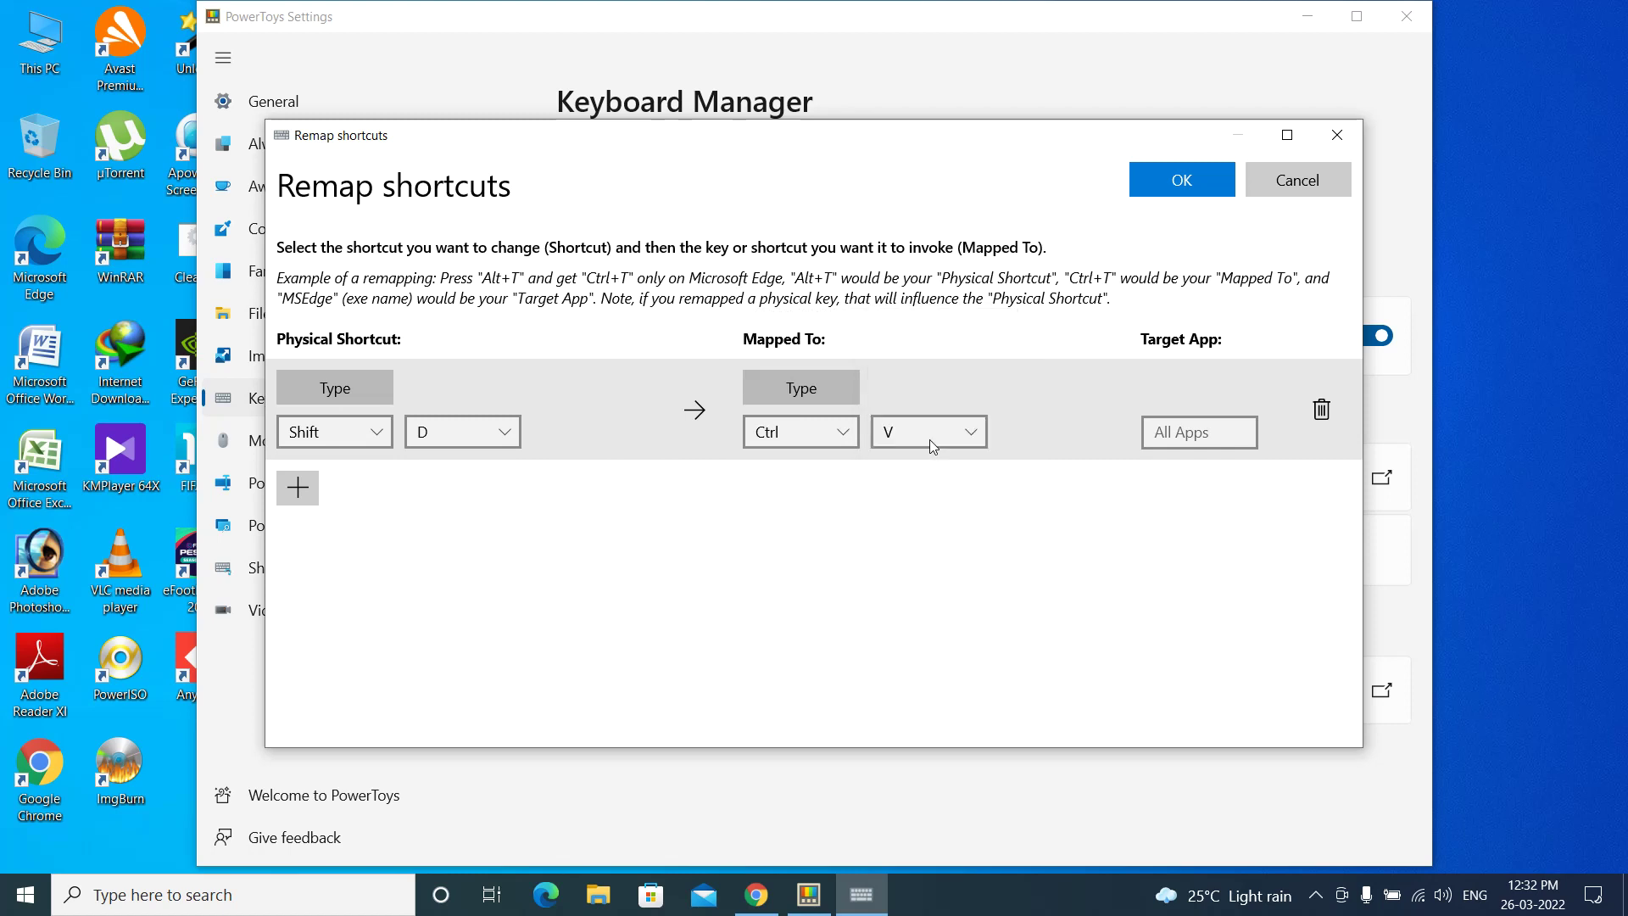
{"action": "left_click", "coordinate": [1214, 163]}
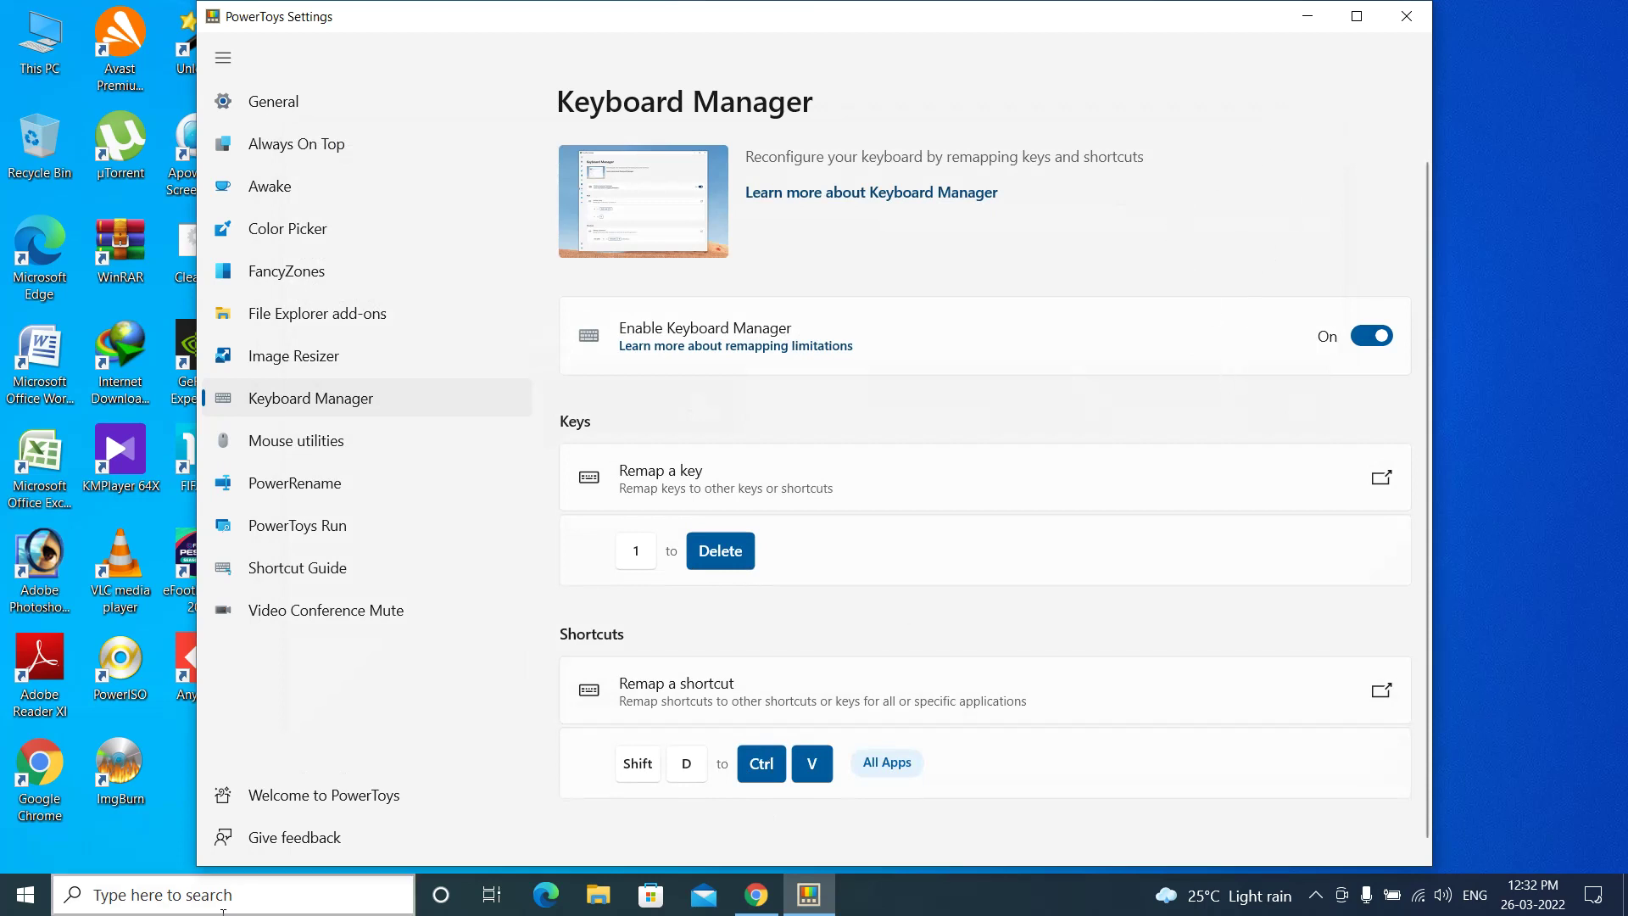
Open the Windows On-Screen Keyboard and minimize PowerToys Settings, placing the keyboard clear of the desktop icons
{"action": "left_click", "coordinate": [89, 908]}
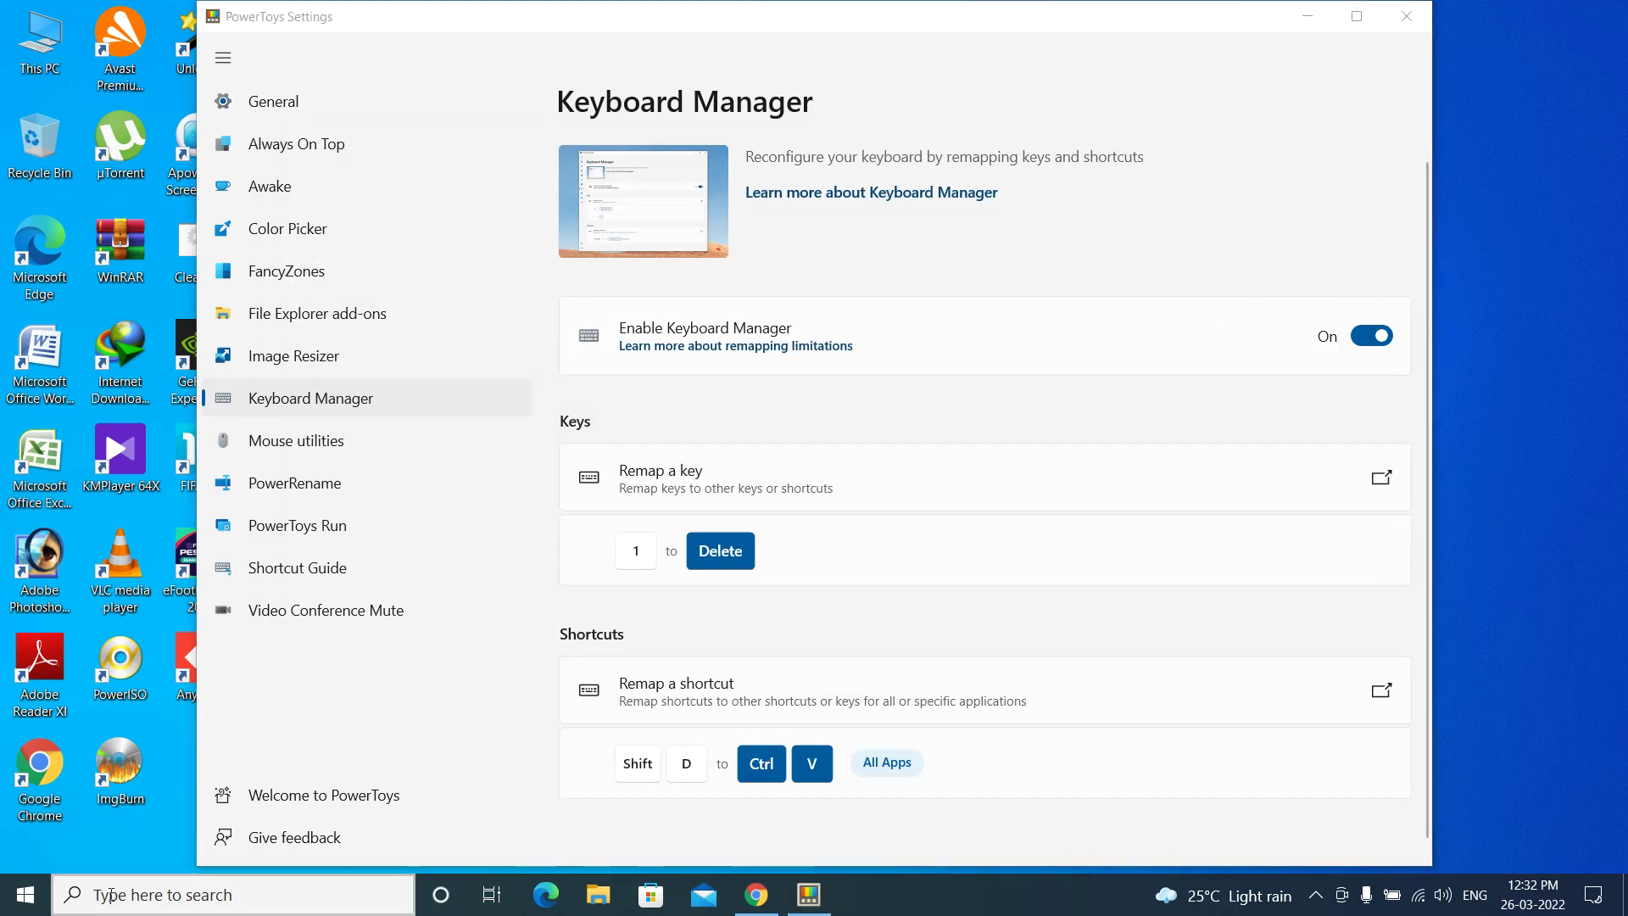
{"action": "type", "text": "scr"}
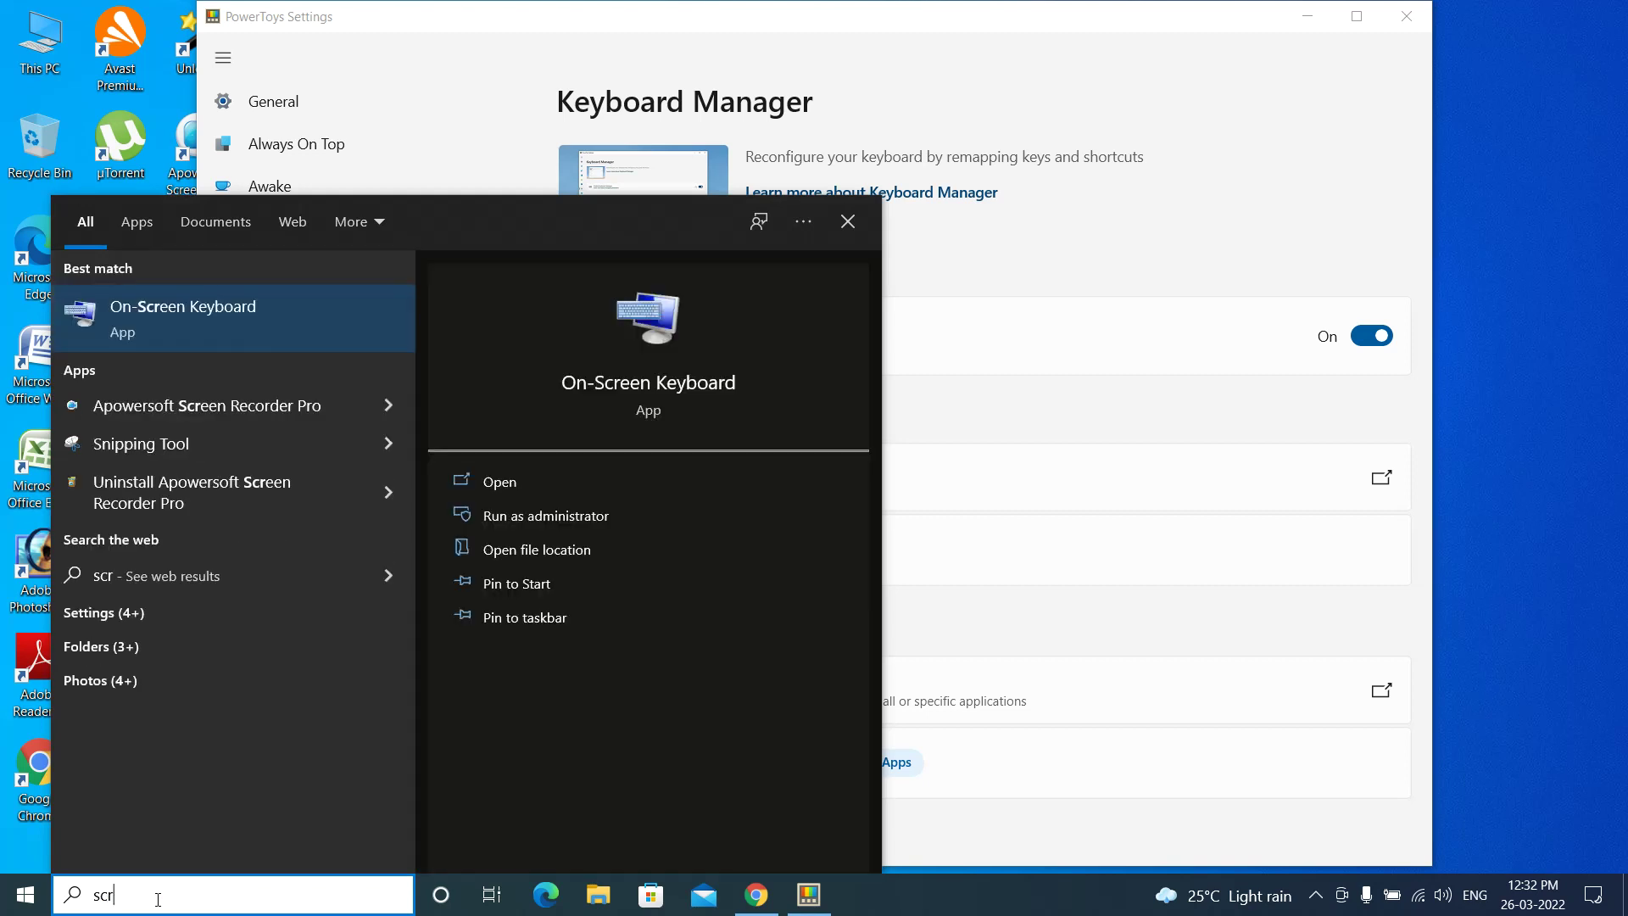
{"action": "key", "text": "Return"}
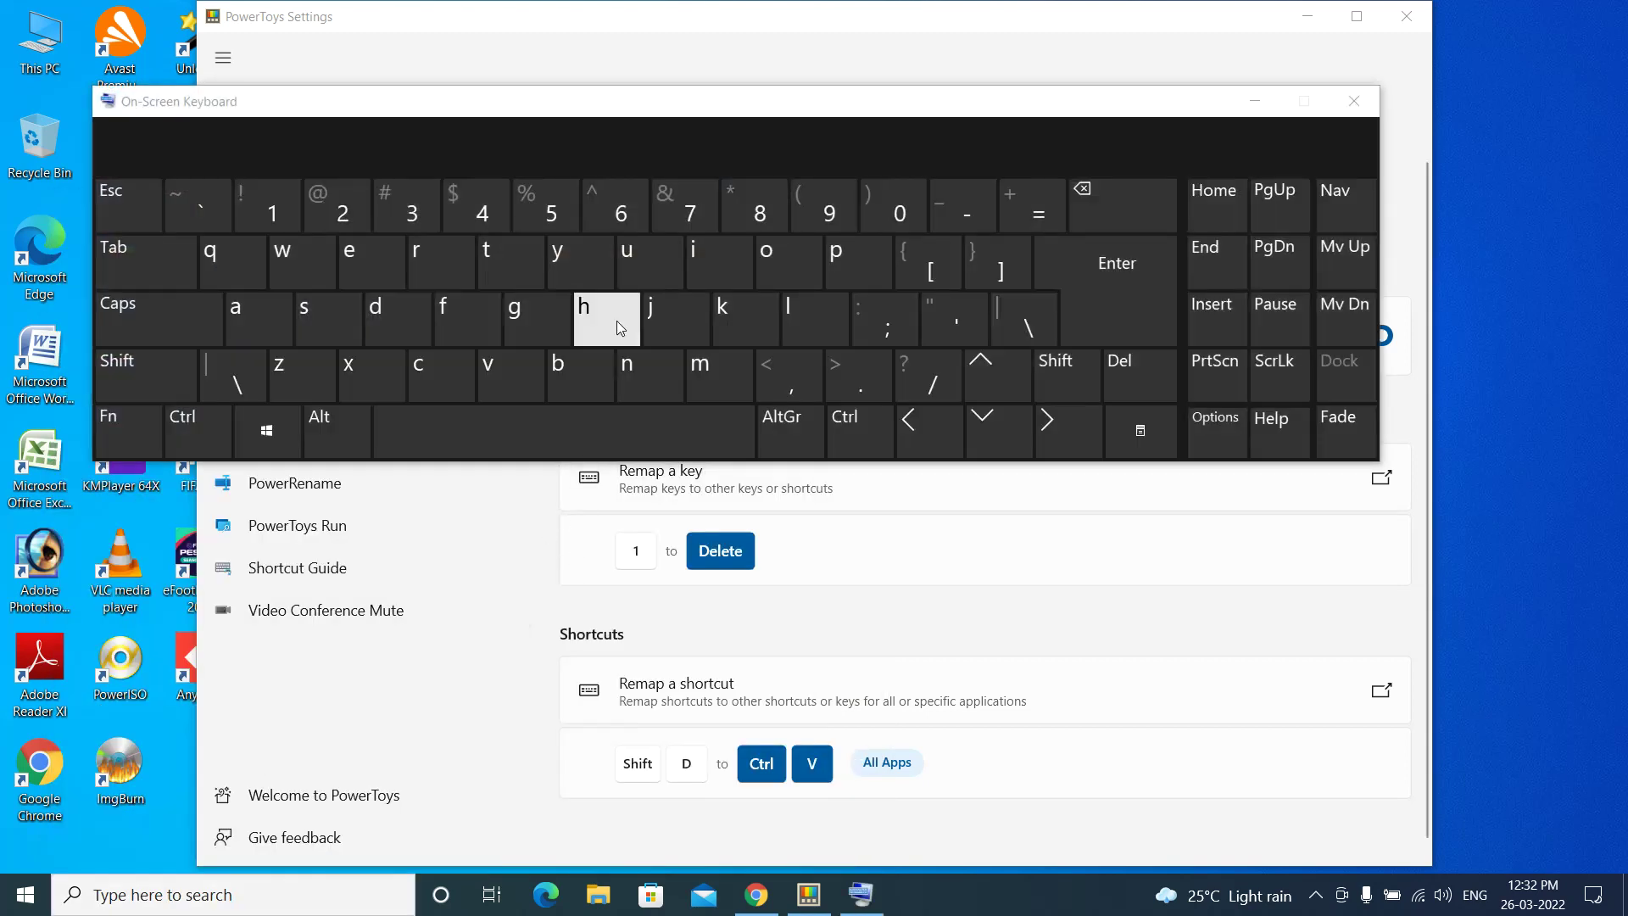
{"action": "left_click_drag", "start_coordinate": [758, 131], "coordinate": [816, 144]}
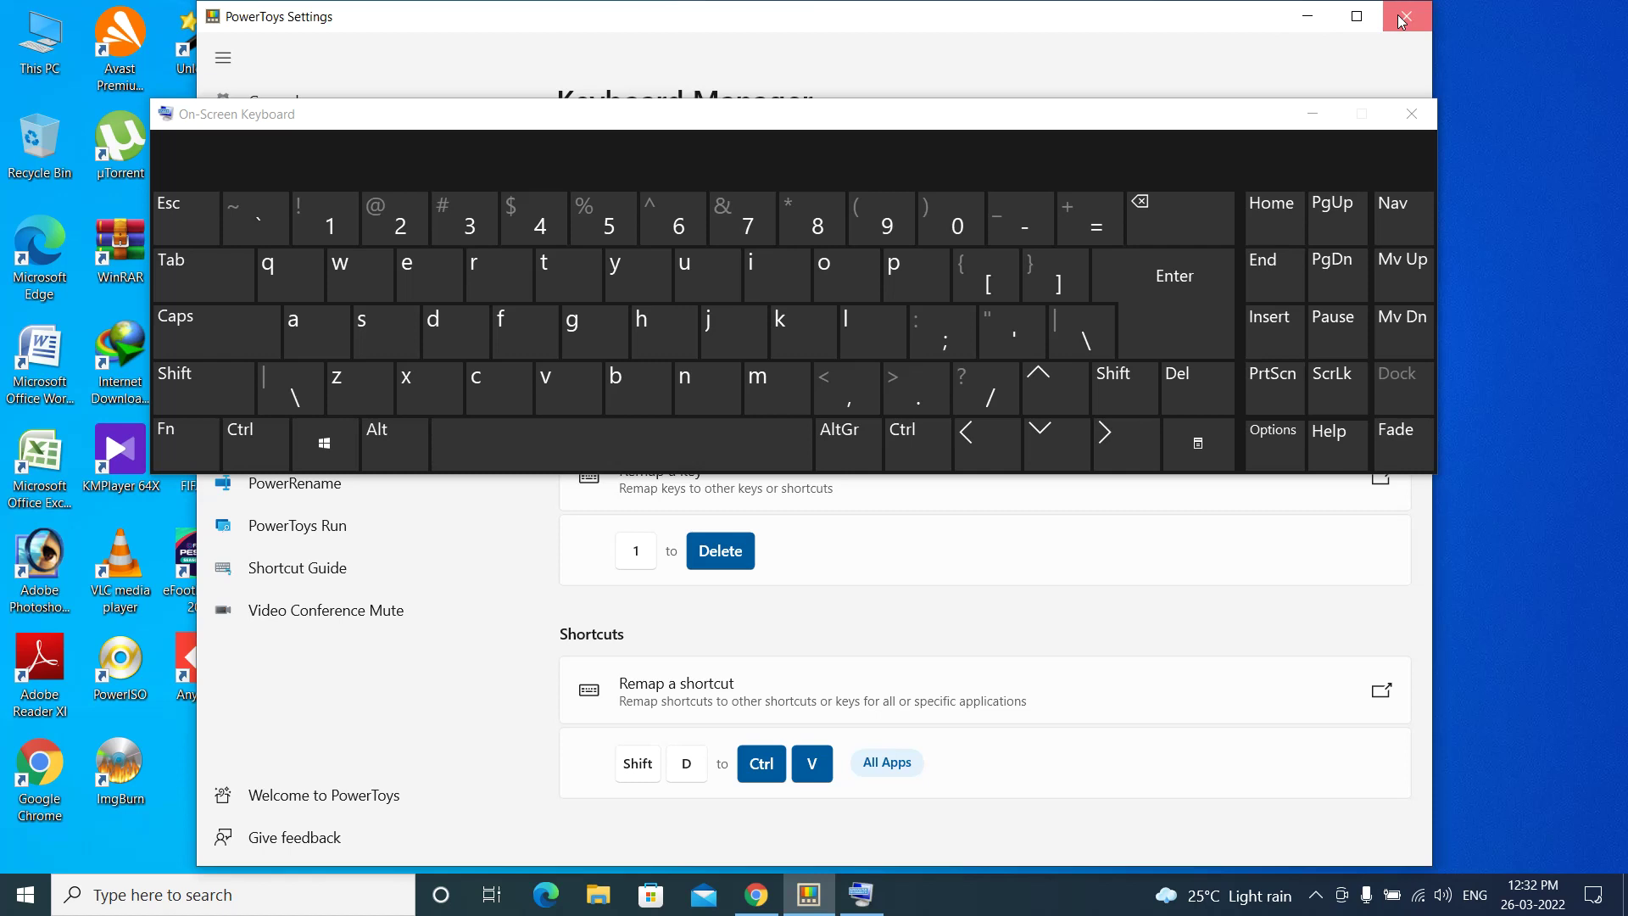
{"action": "left_click", "coordinate": [1308, 16]}
{"action": "left_click_drag", "start_coordinate": [947, 122], "coordinate": [1072, 83]}
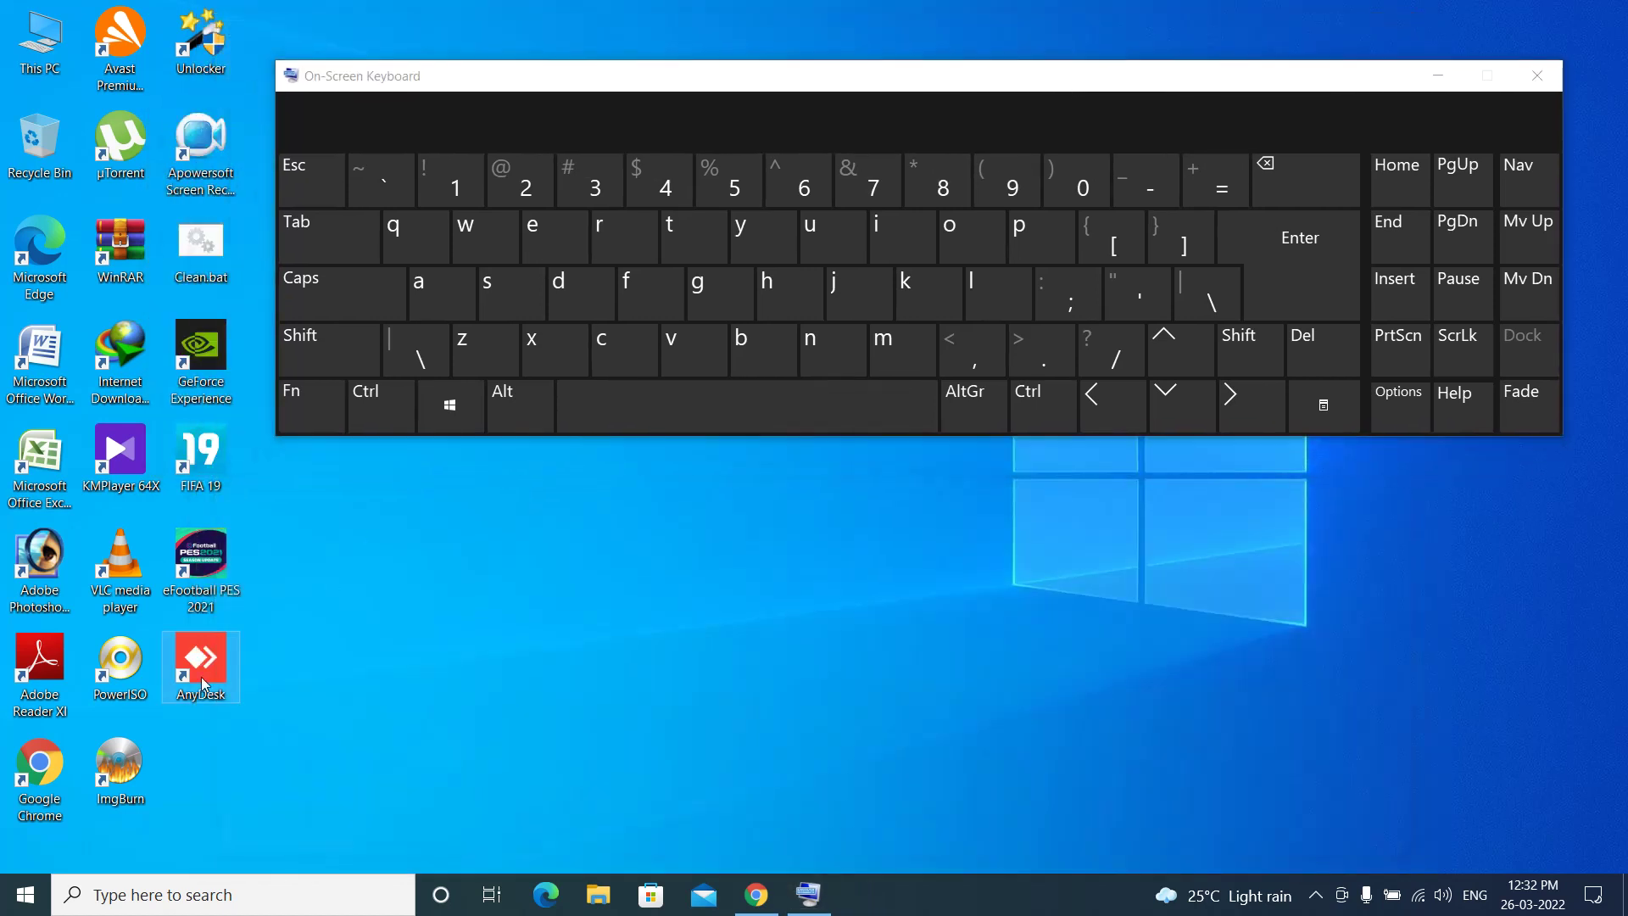
Copy the AnyDesk desktop shortcut and paste it using the remapped Shift + D combination on the On-Screen Keyboard
{"action": "key", "text": "ctrl"}
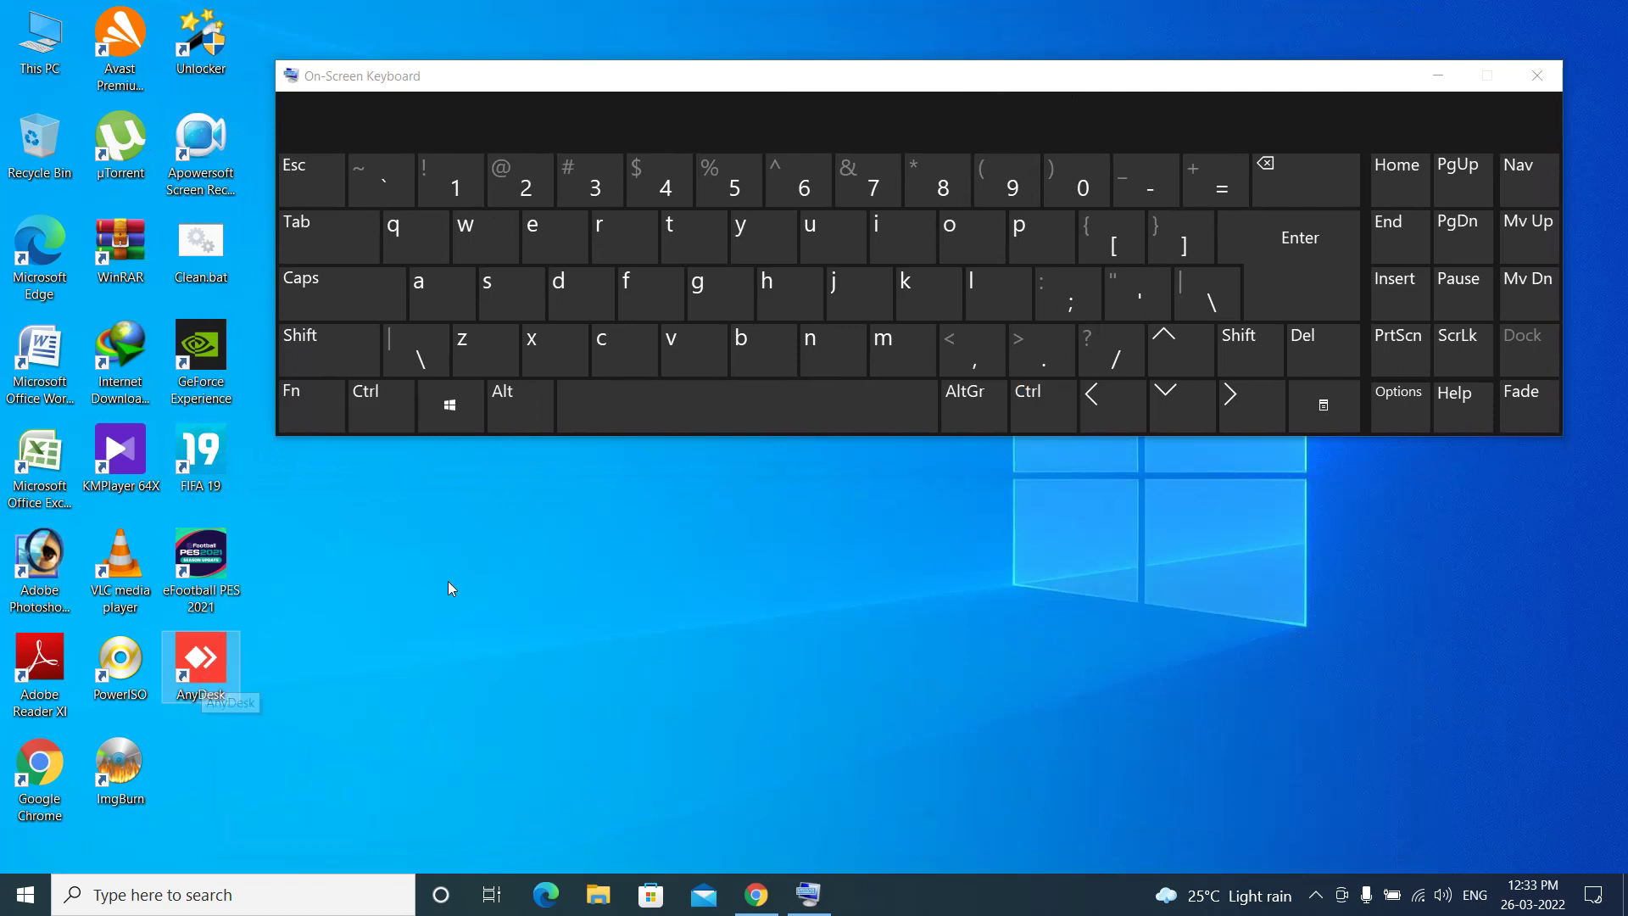
{"action": "key", "text": "fn"}
{"action": "left_click", "coordinate": [339, 353]}
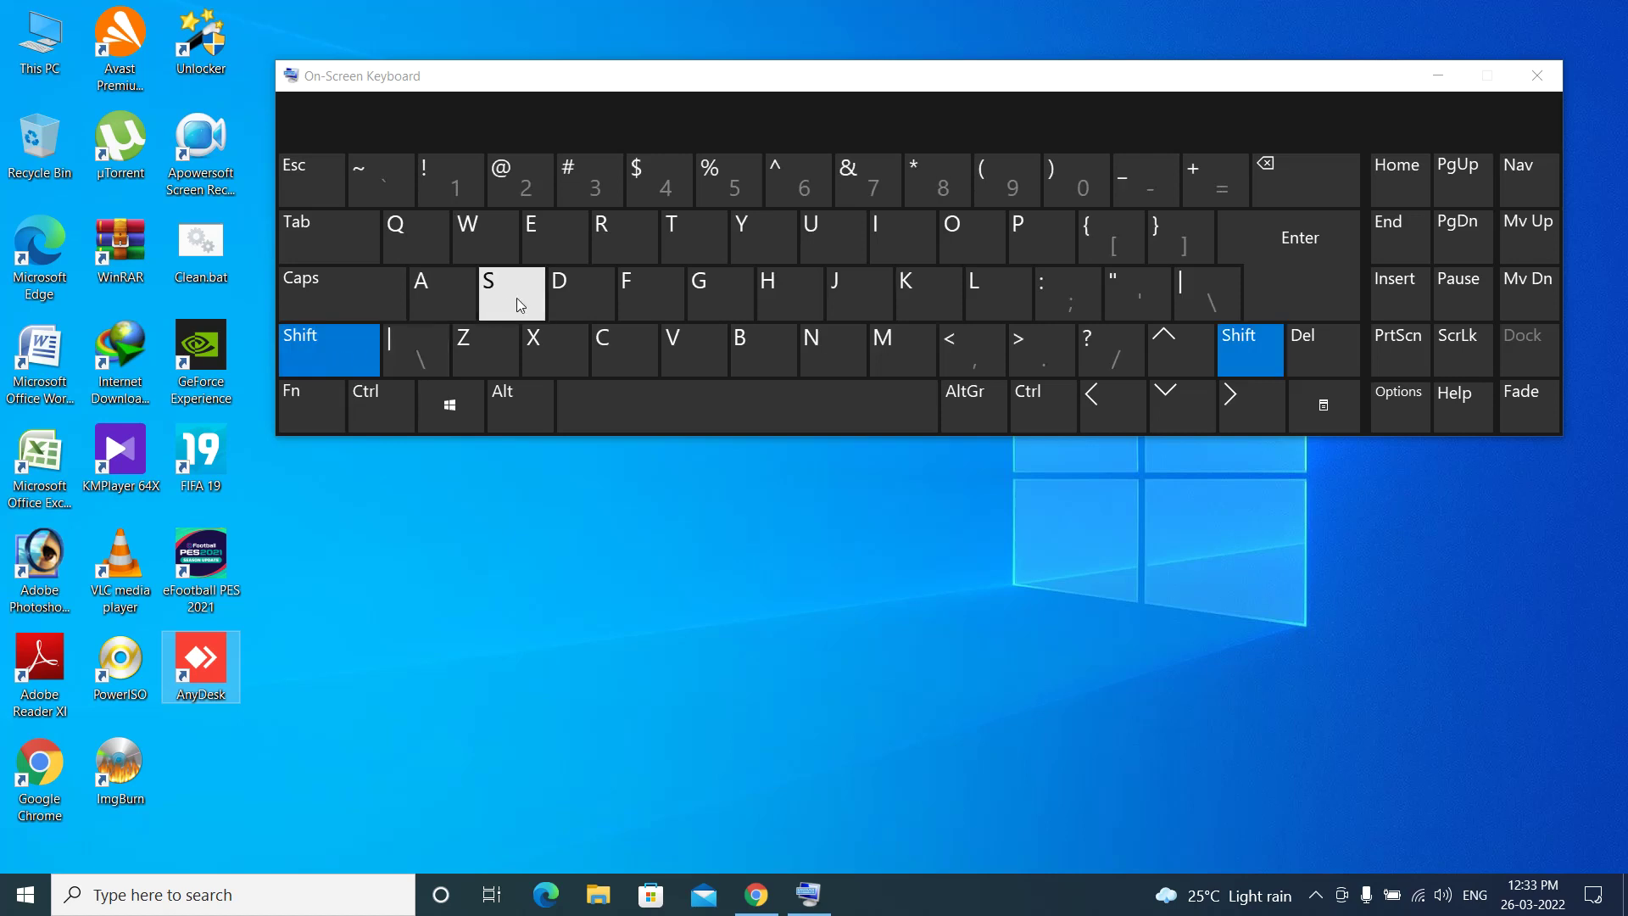
{"action": "left_click", "coordinate": [572, 300]}
{"action": "key", "text": "shift"}
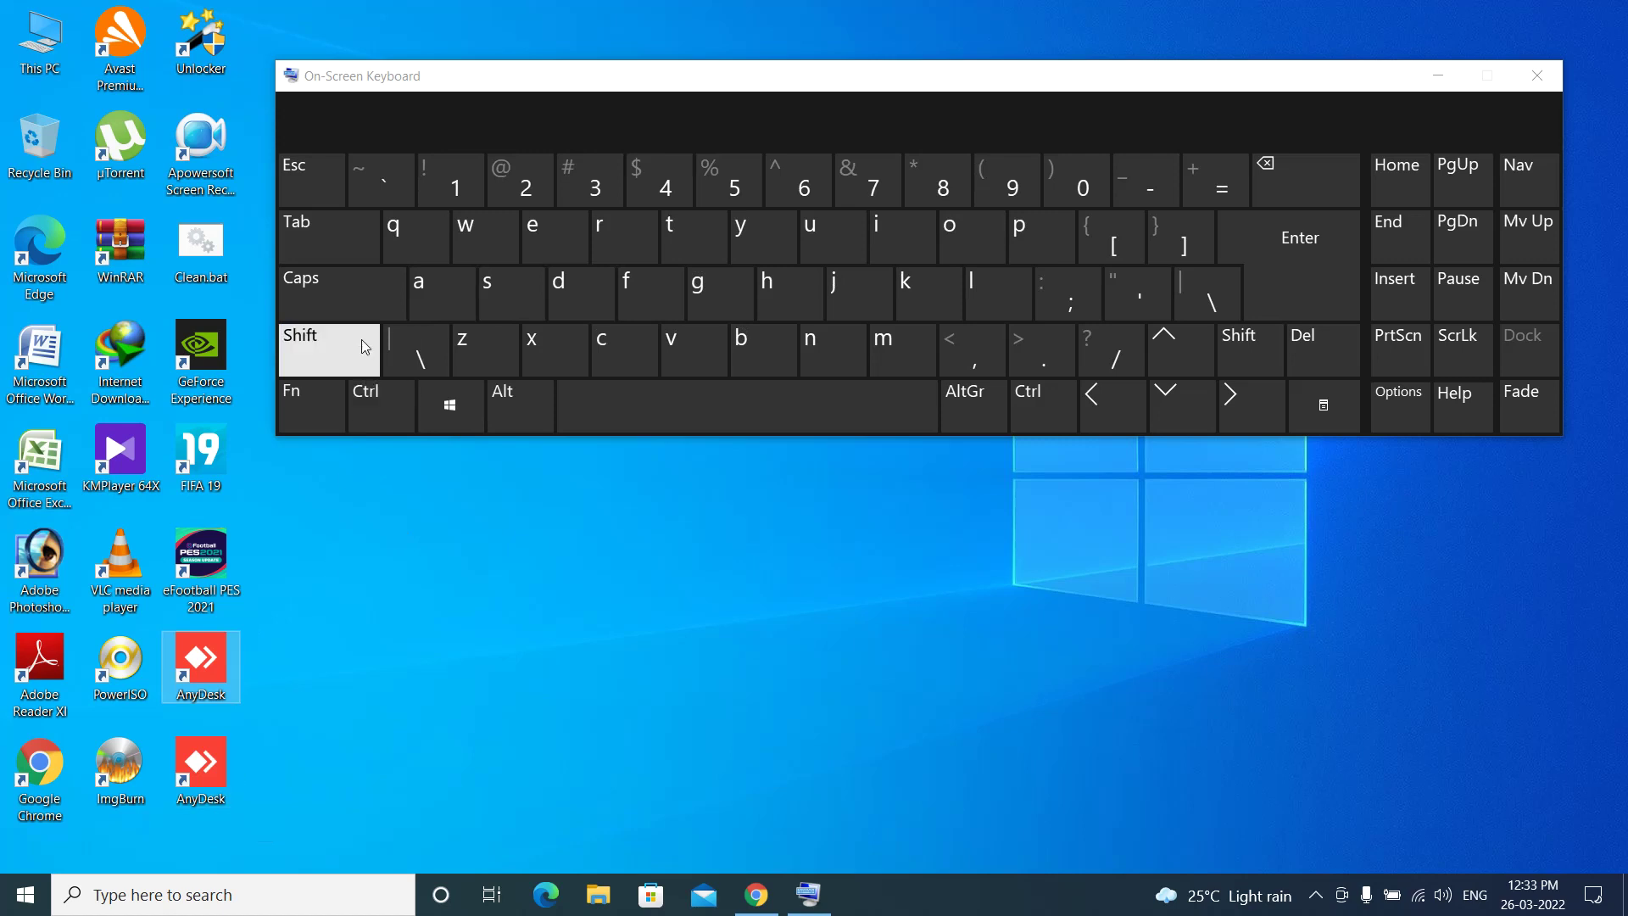
Delete the duplicate AnyDesk icon using the remapped 1 key, and close the On-Screen Keyboard
{"action": "left_click", "coordinate": [206, 789]}
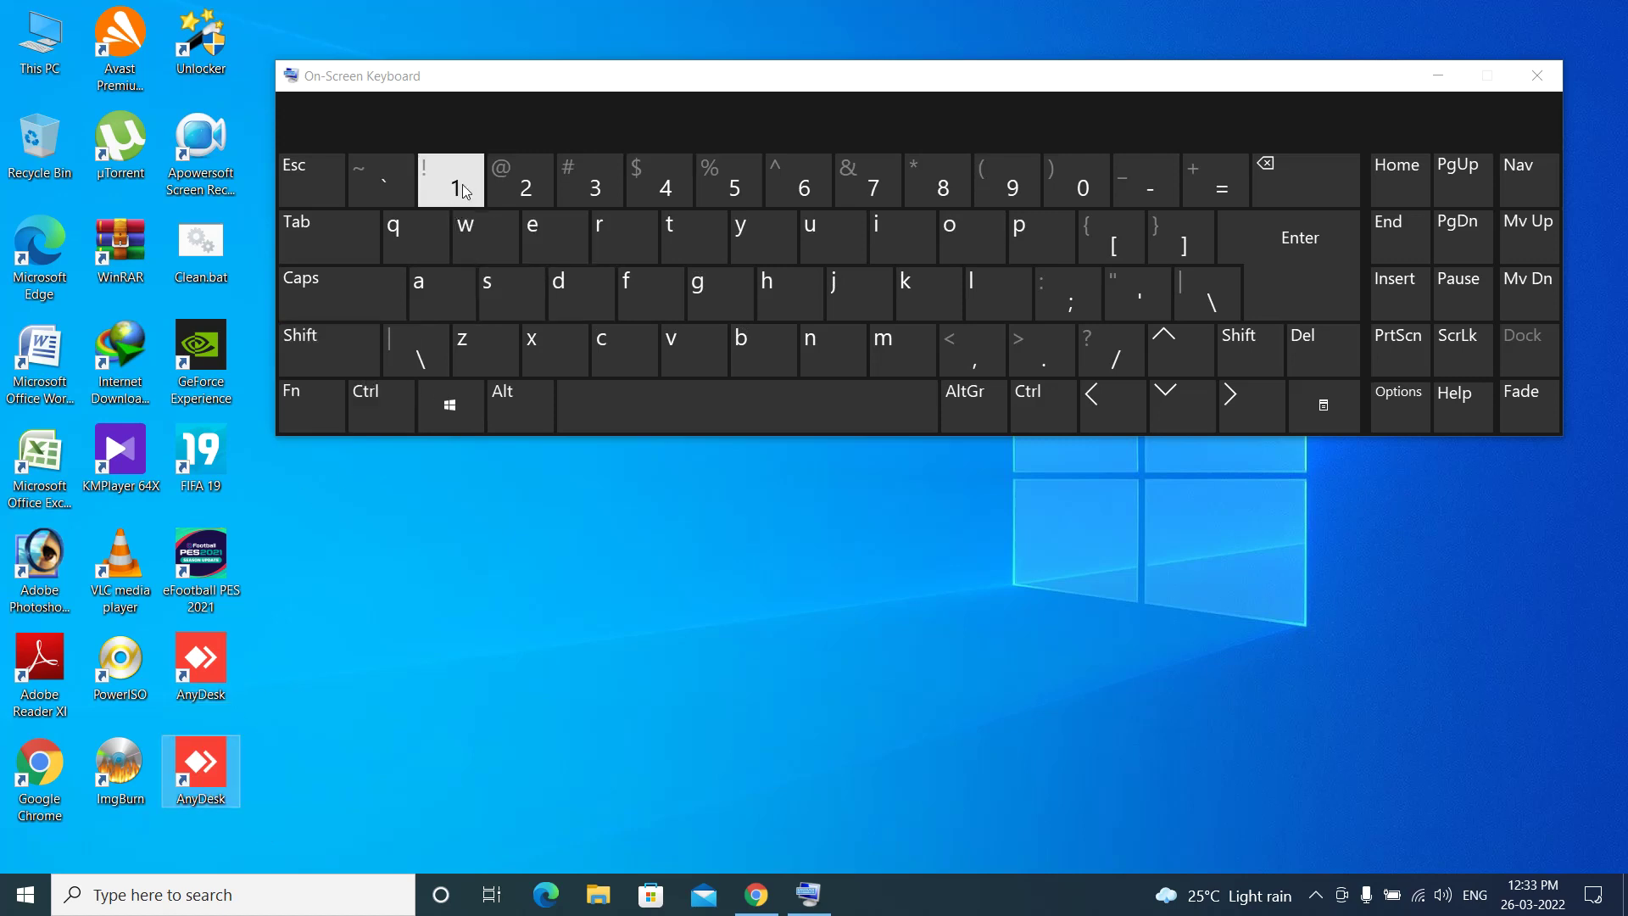
{"action": "key", "text": "Delete"}
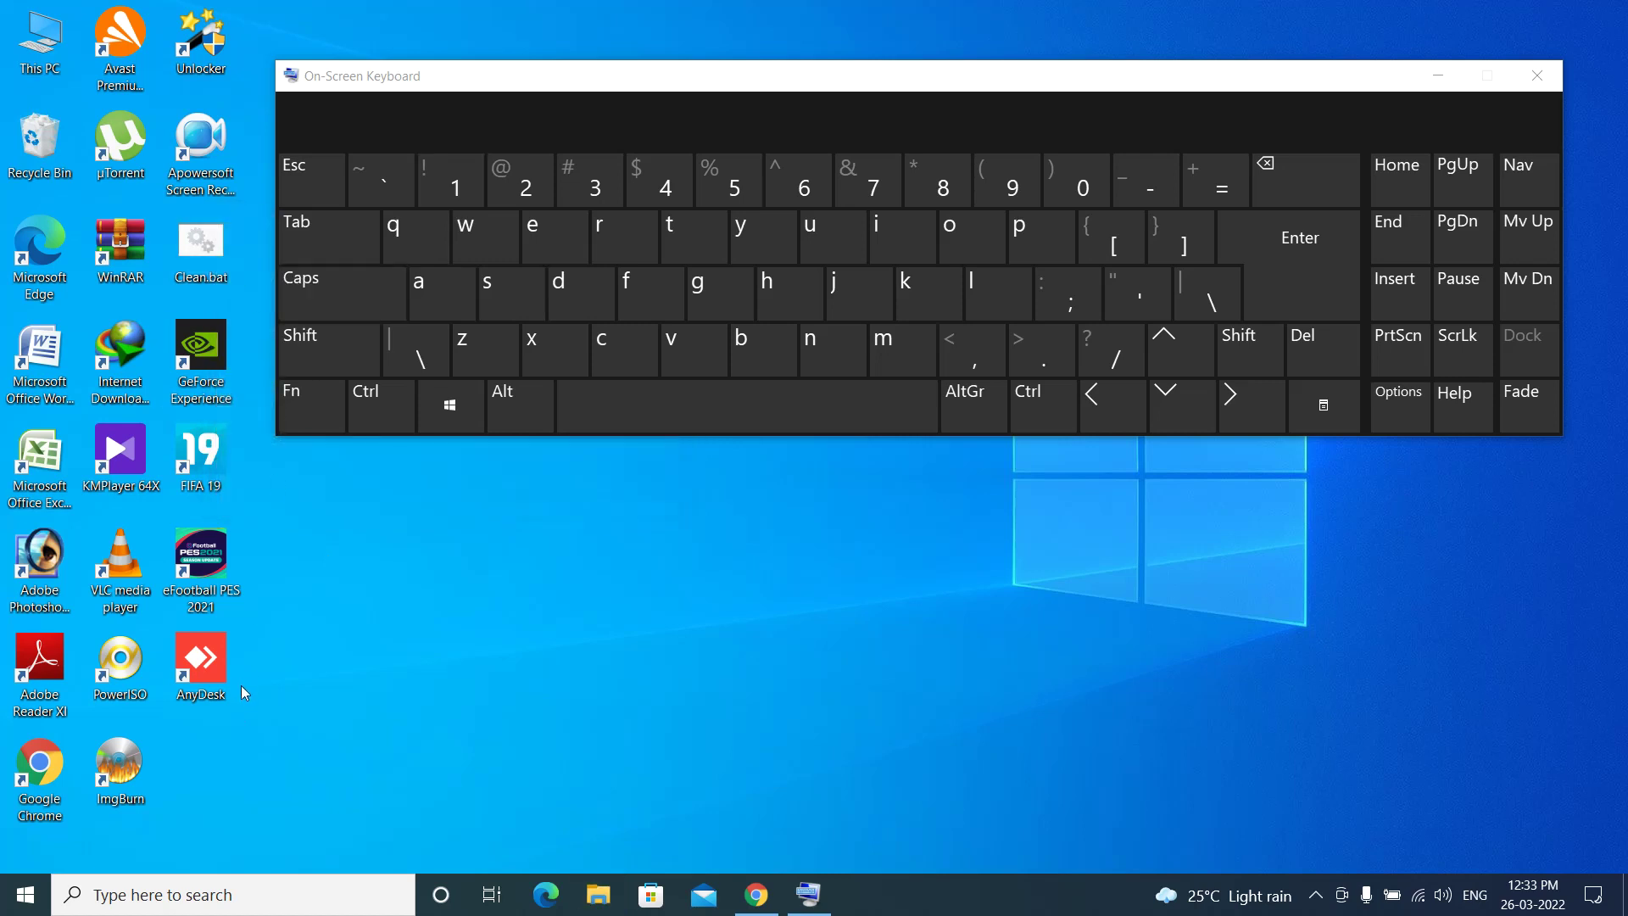
{"action": "left_click", "coordinate": [1535, 81]}
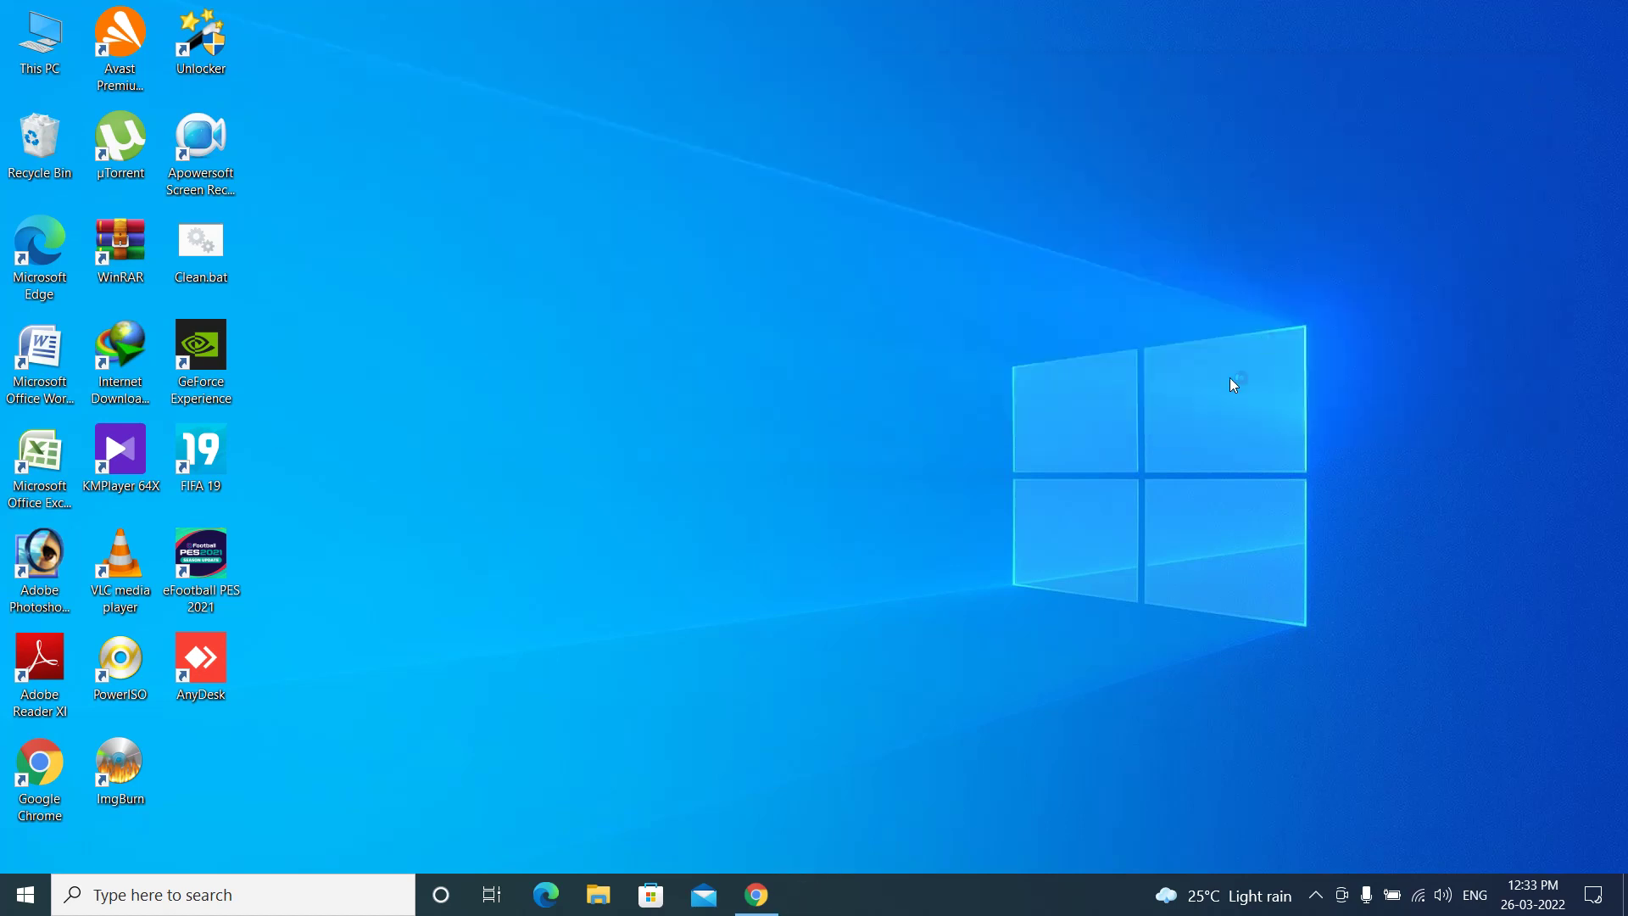